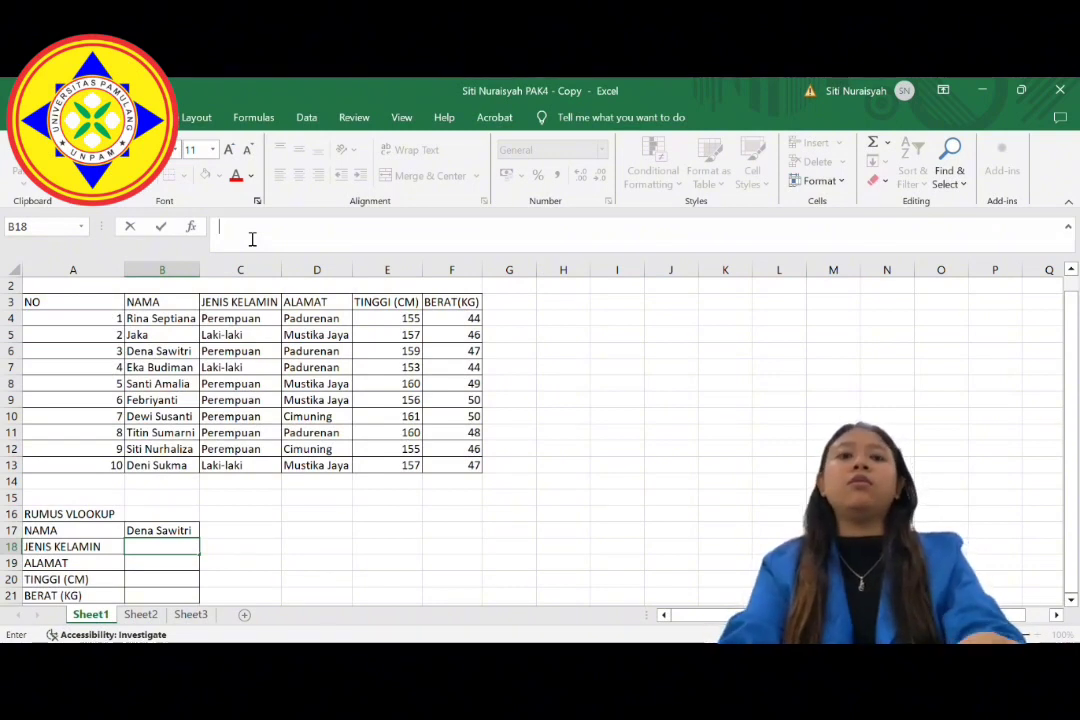
Enter the formula =VLOOKUP(B17;$B$3:$F$13;2;0) in cell B18 to look up the JENIS KELAMIN value.
{"action": "type", "text": "="}
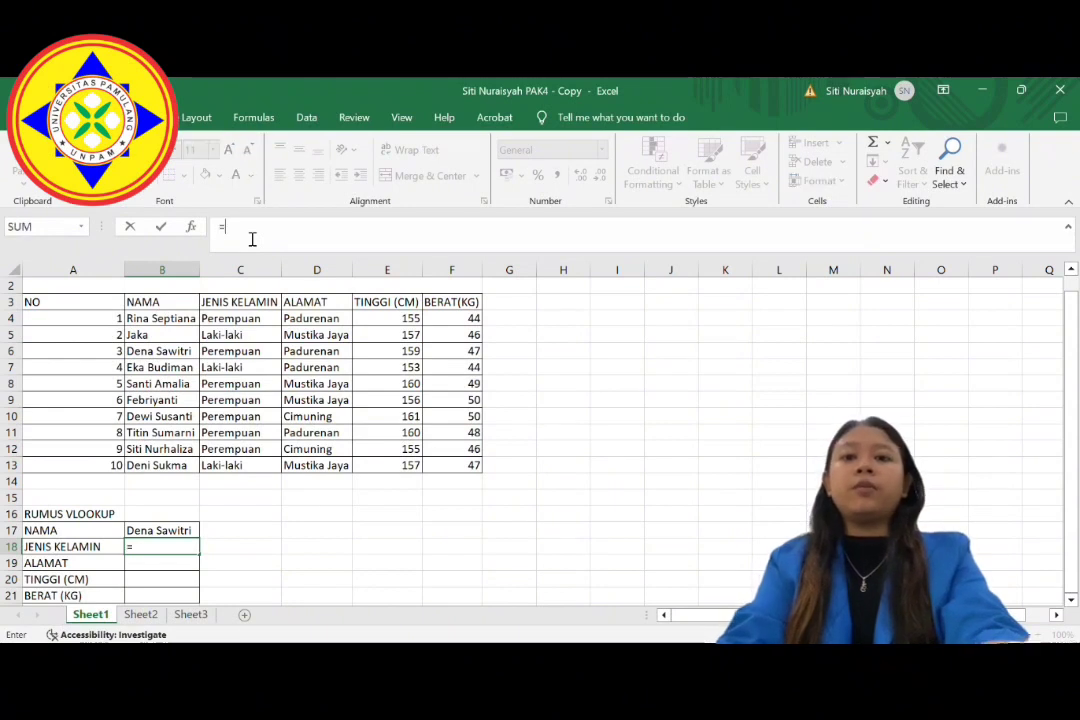
{"action": "type", "text": "VL"}
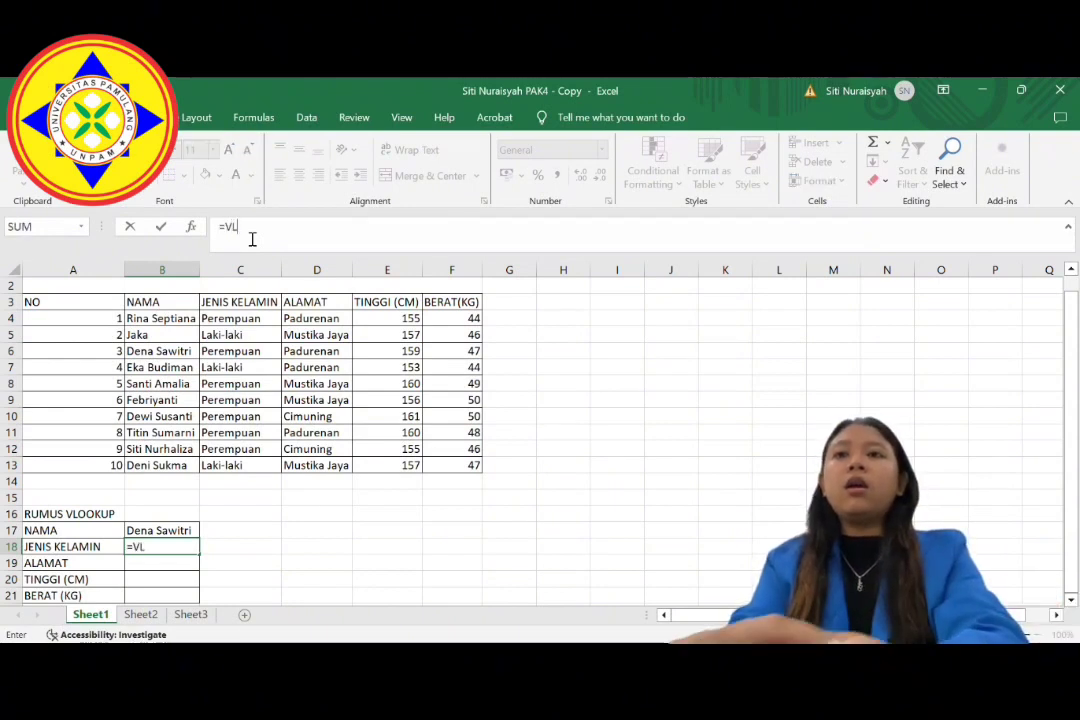
{"action": "type", "text": "OOKUP"}
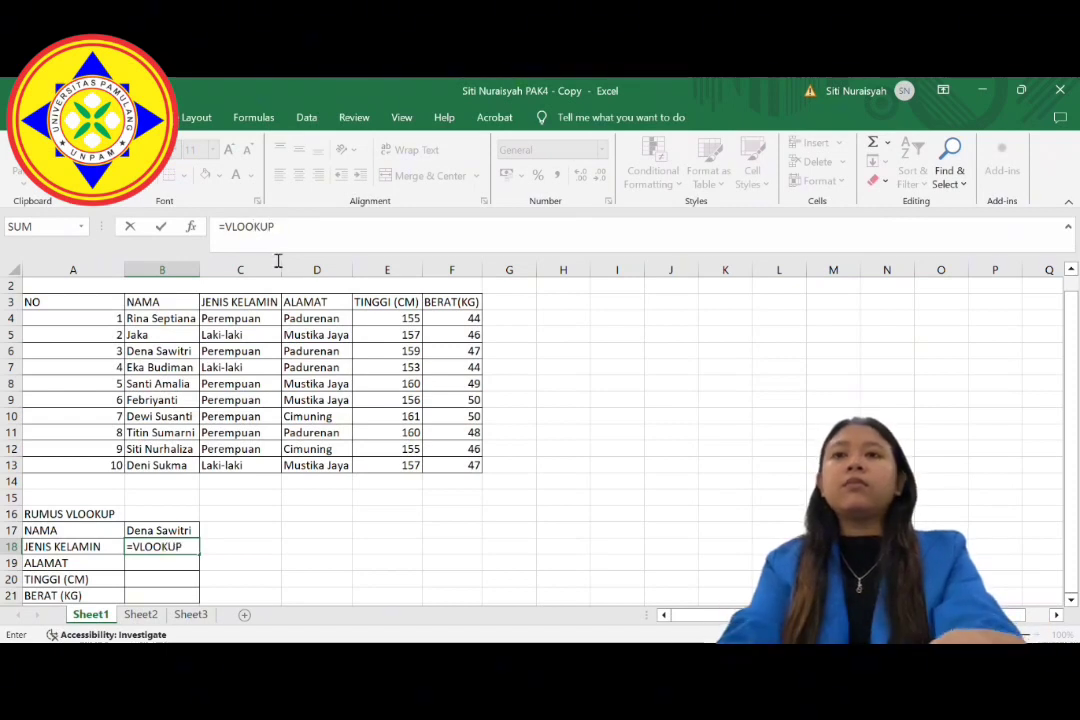
{"action": "type", "text": "("}
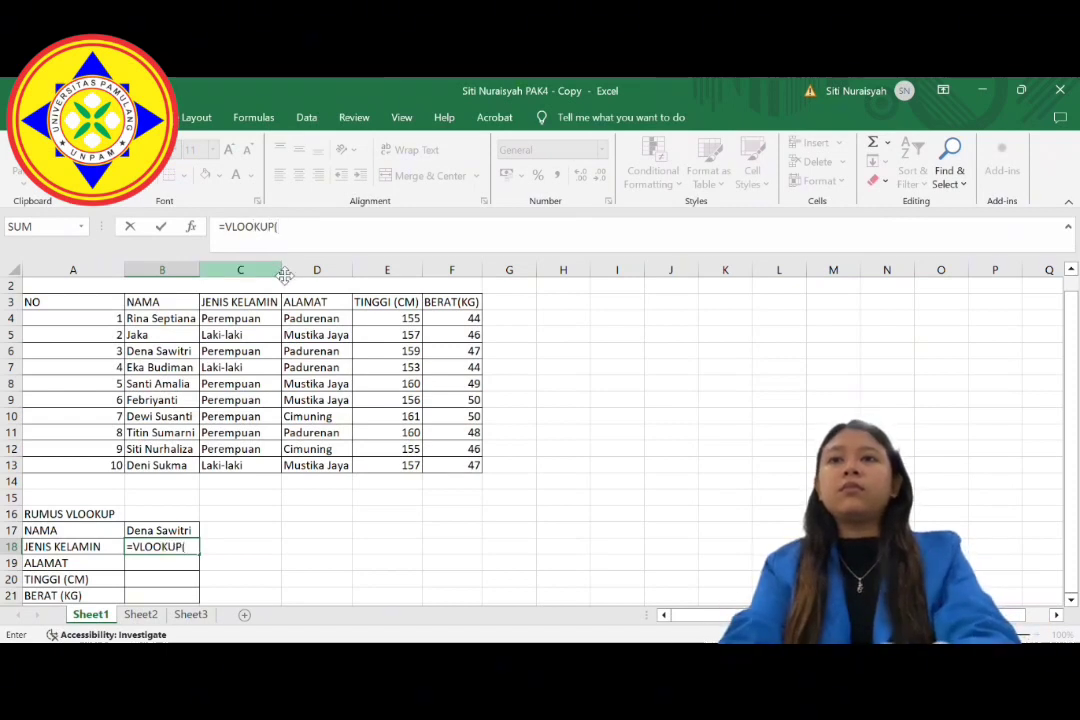
{"action": "left_click", "coordinate": [182, 533]}
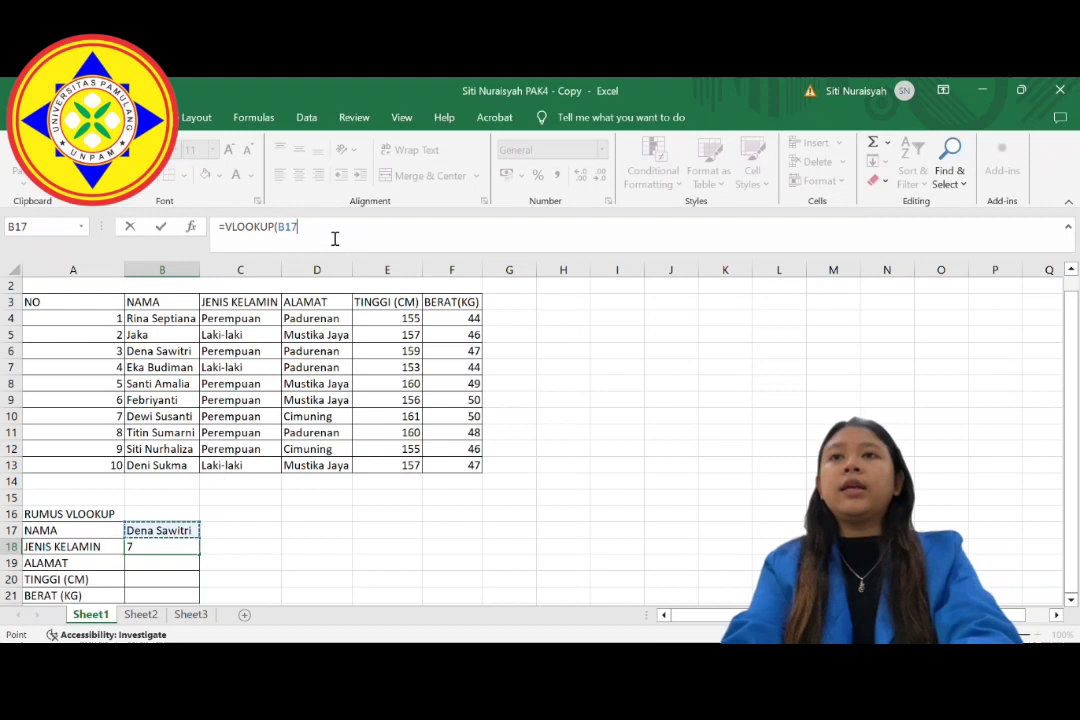
{"action": "type", "text": ";"}
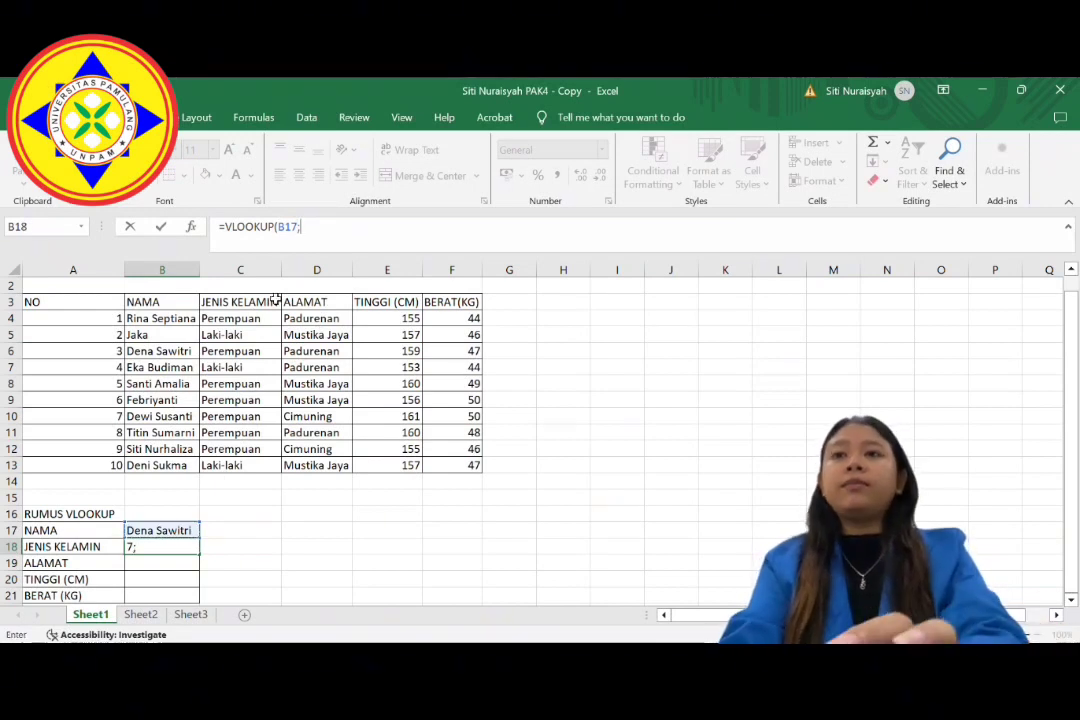
{"action": "left_click", "coordinate": [158, 306]}
{"action": "left_click_drag", "start_coordinate": [161, 310], "coordinate": [438, 466]}
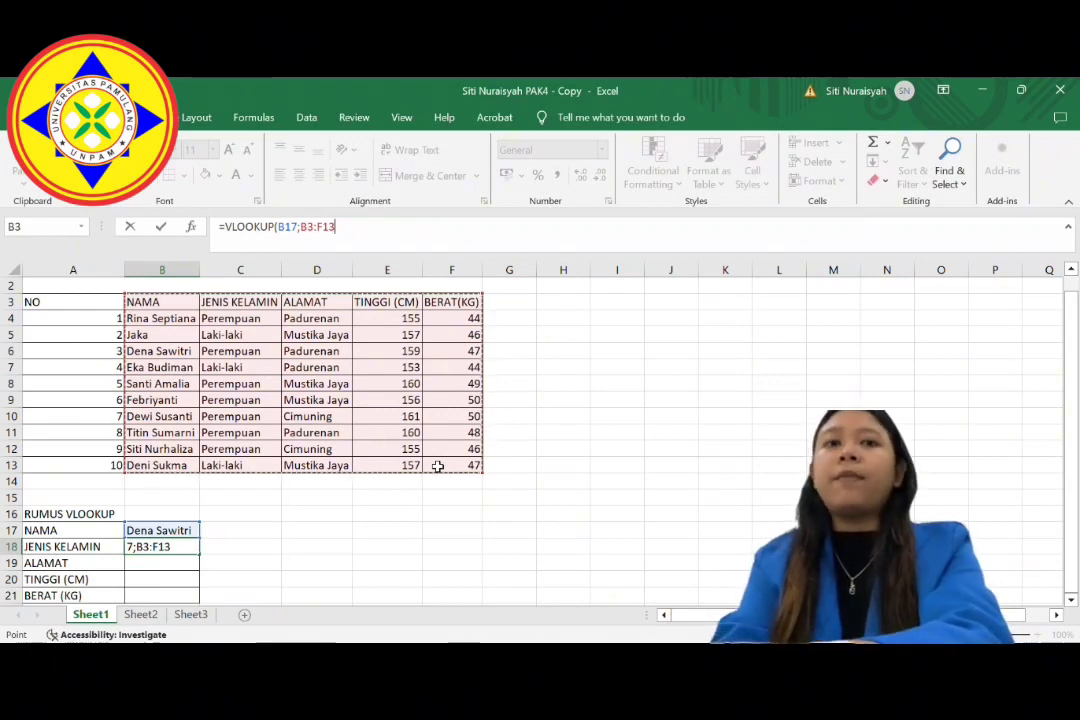
{"action": "key", "text": "F4"}
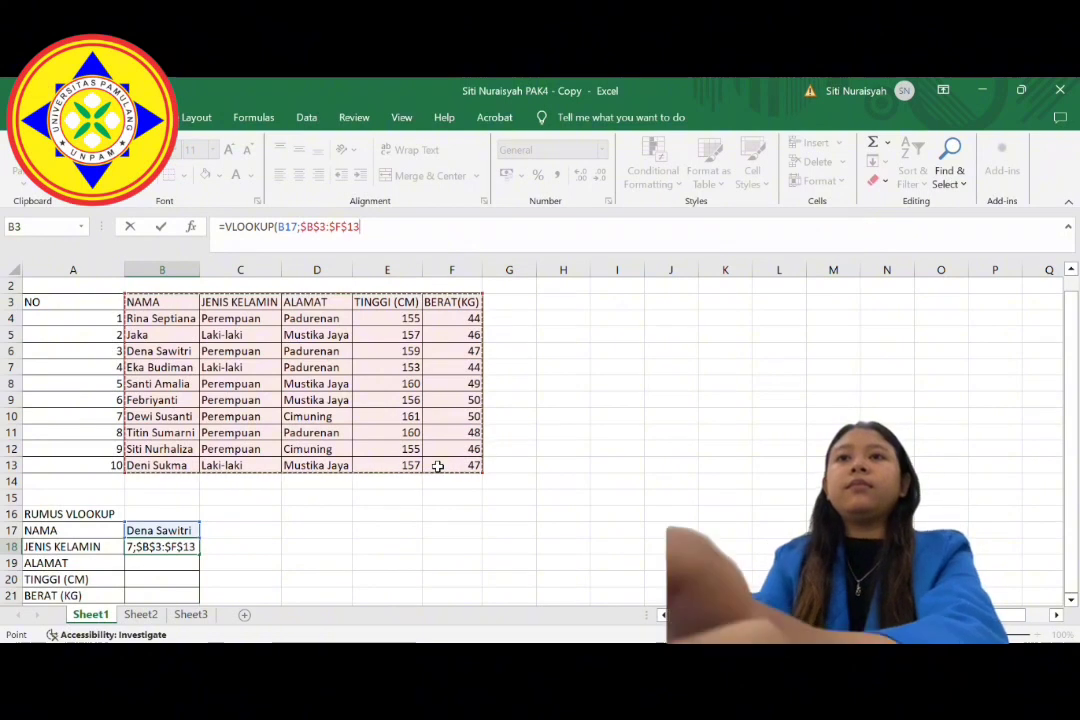
{"action": "type", "text": ";"}
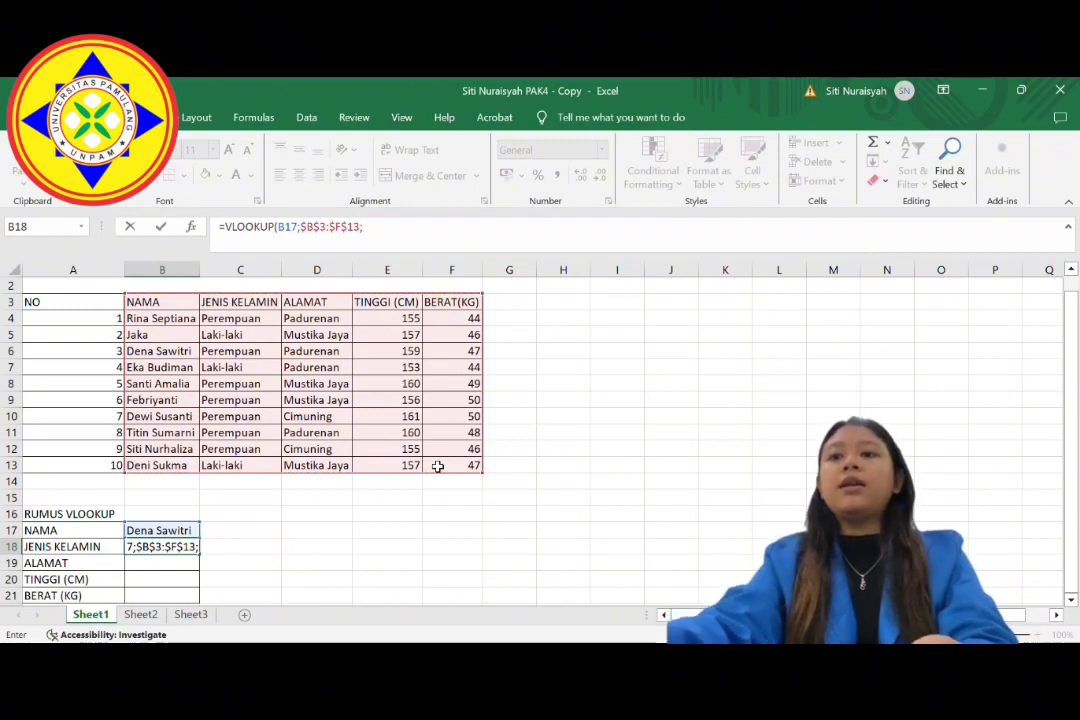
{"action": "type", "text": "2"}
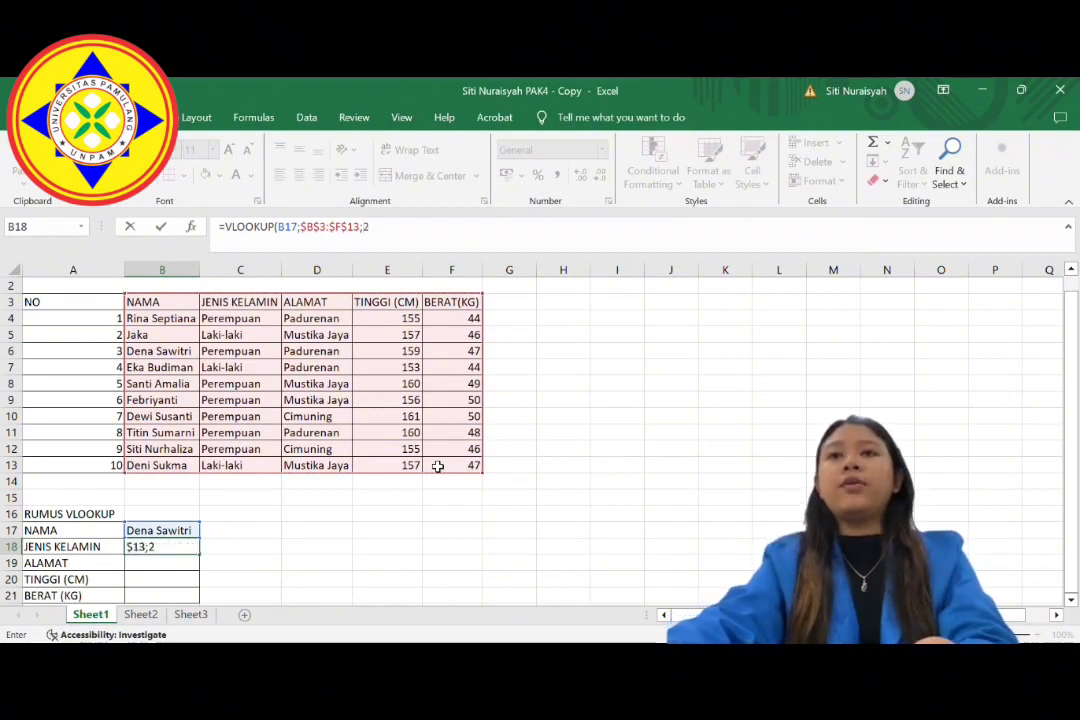
{"action": "type", "text": ";0"}
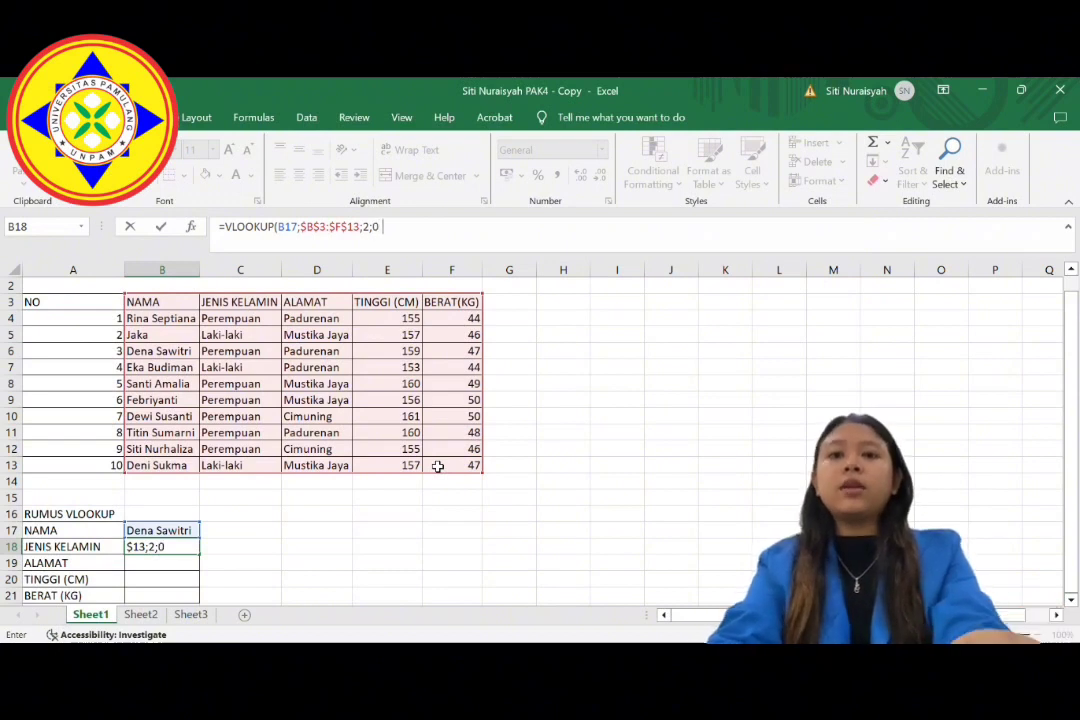
{"action": "type", "text": ")"}
{"action": "key", "text": "Return"}
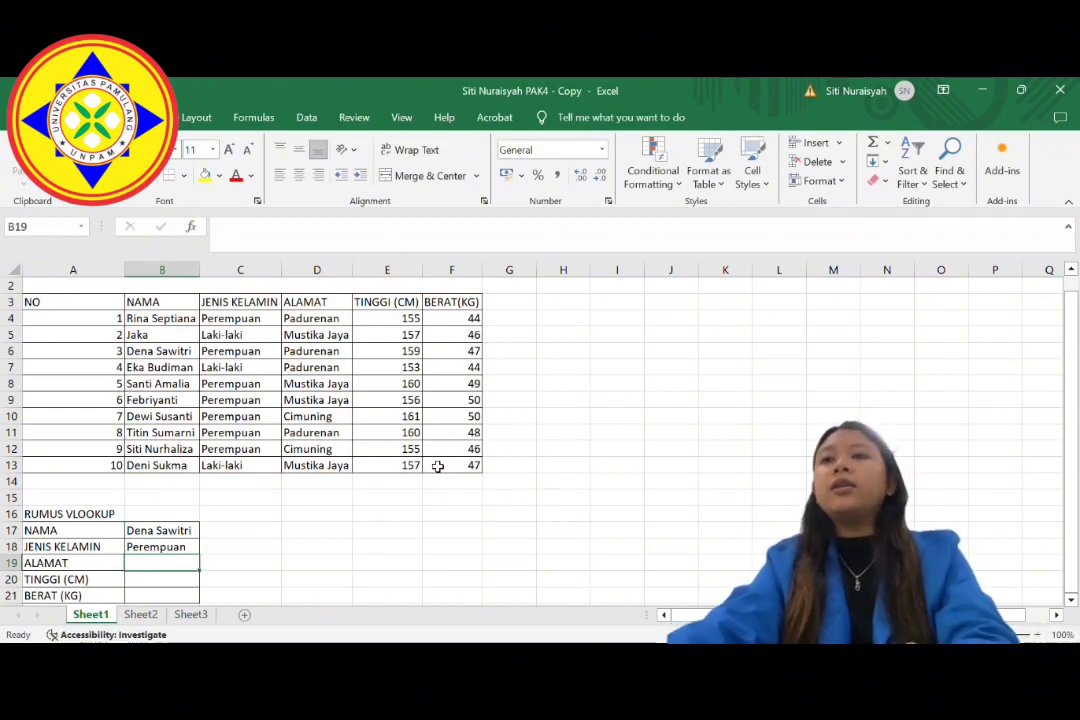
Enter a VLOOKUP formula in cell B19 for ALAMAT, using lookup value B17, range $B$3:$F$13, column 3 and match type 0.
{"action": "left_click", "coordinate": [236, 232]}
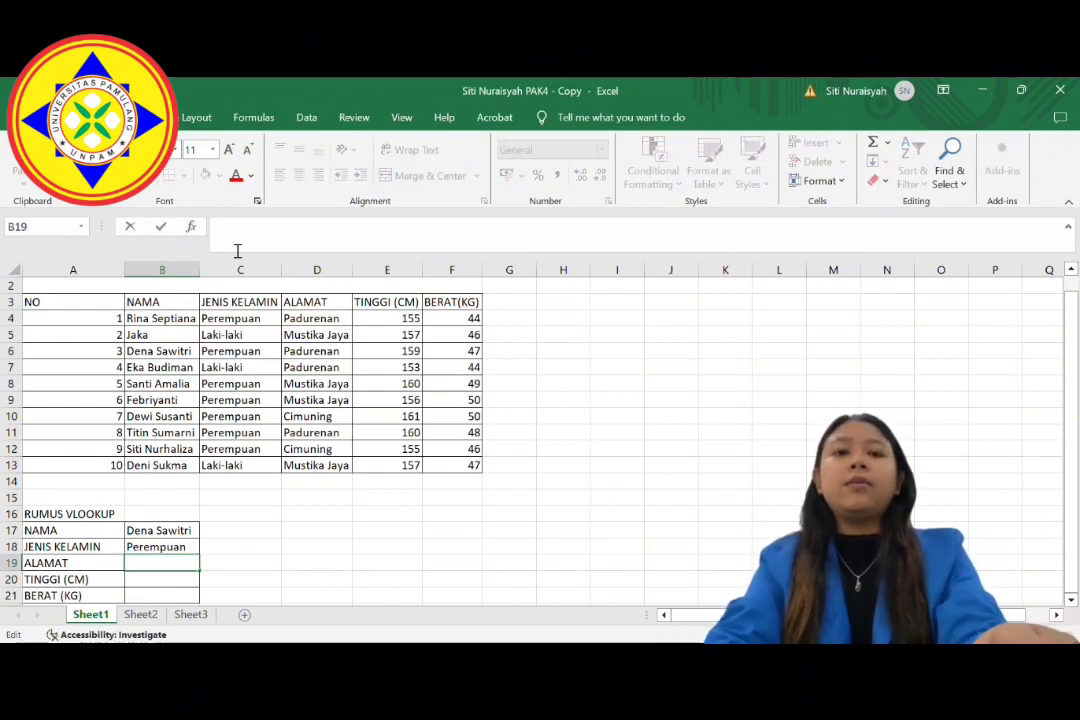
{"action": "type", "text": "="}
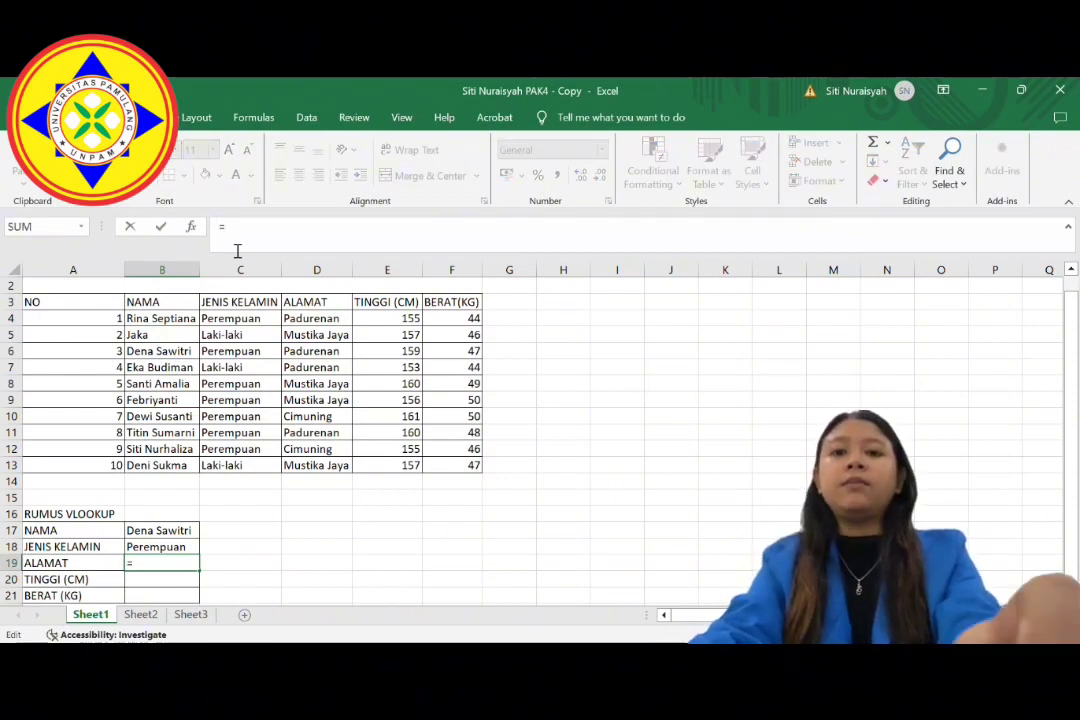
{"action": "type", "text": "VLOO"}
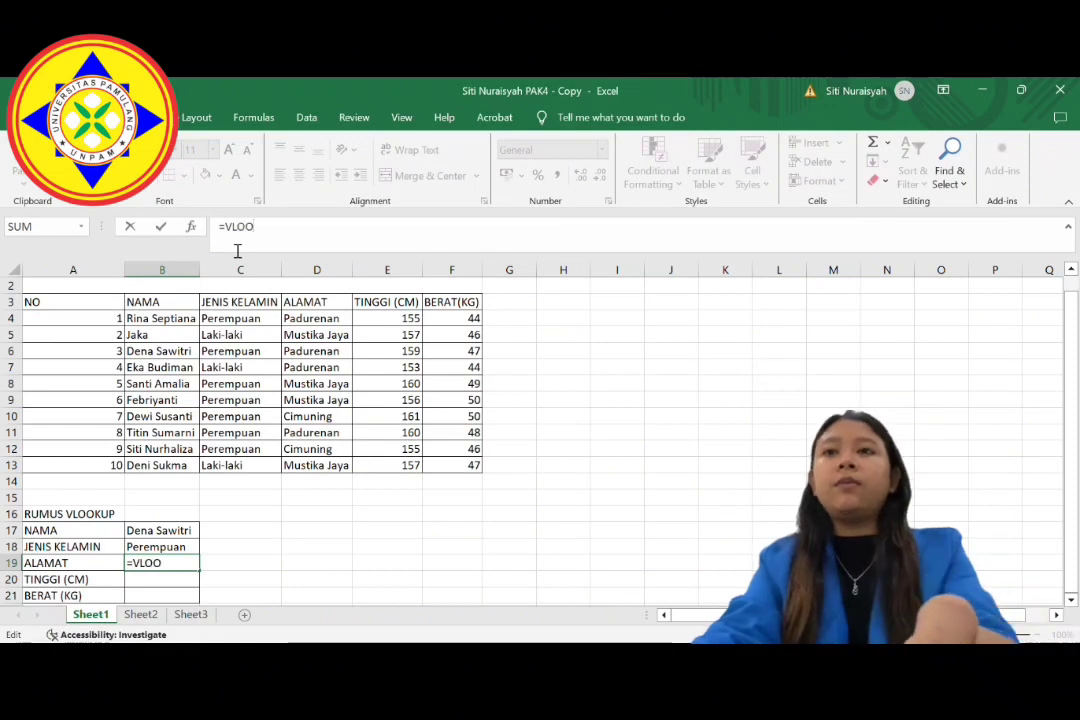
{"action": "type", "text": "KUP"}
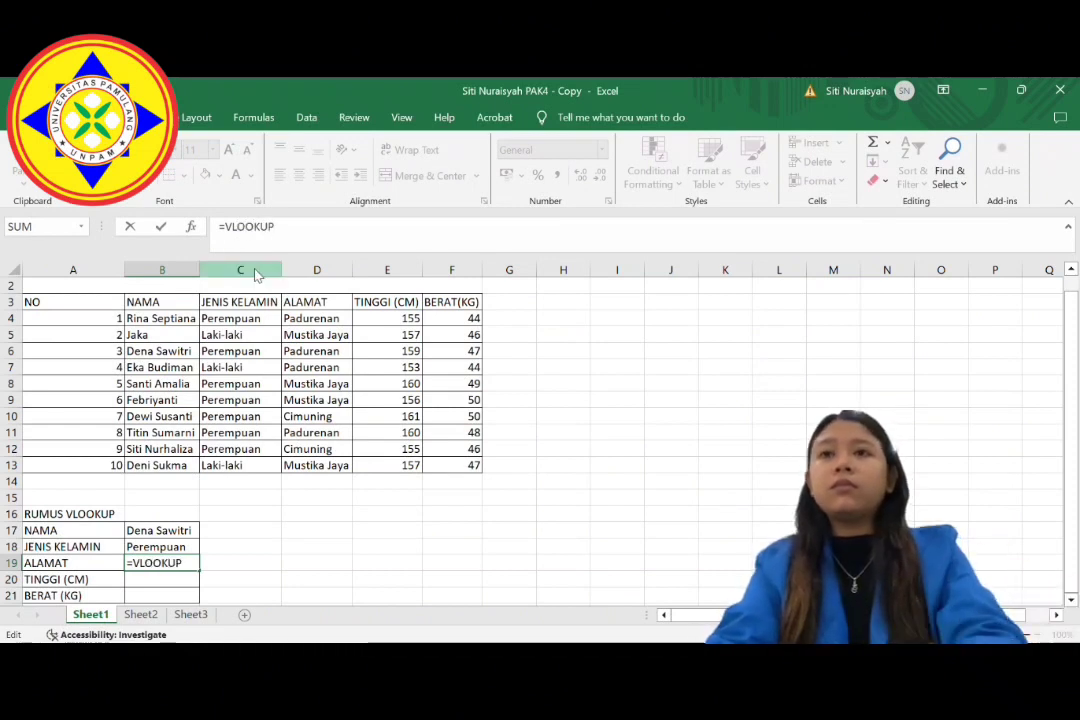
{"action": "type", "text": "("}
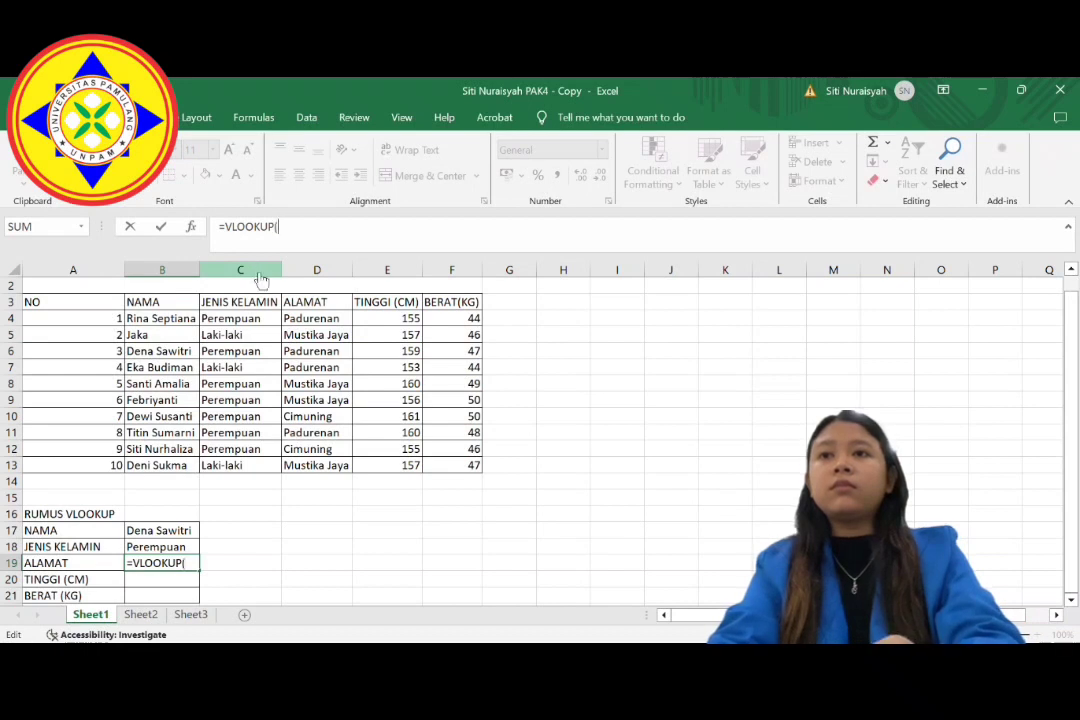
{"action": "left_click", "coordinate": [190, 537]}
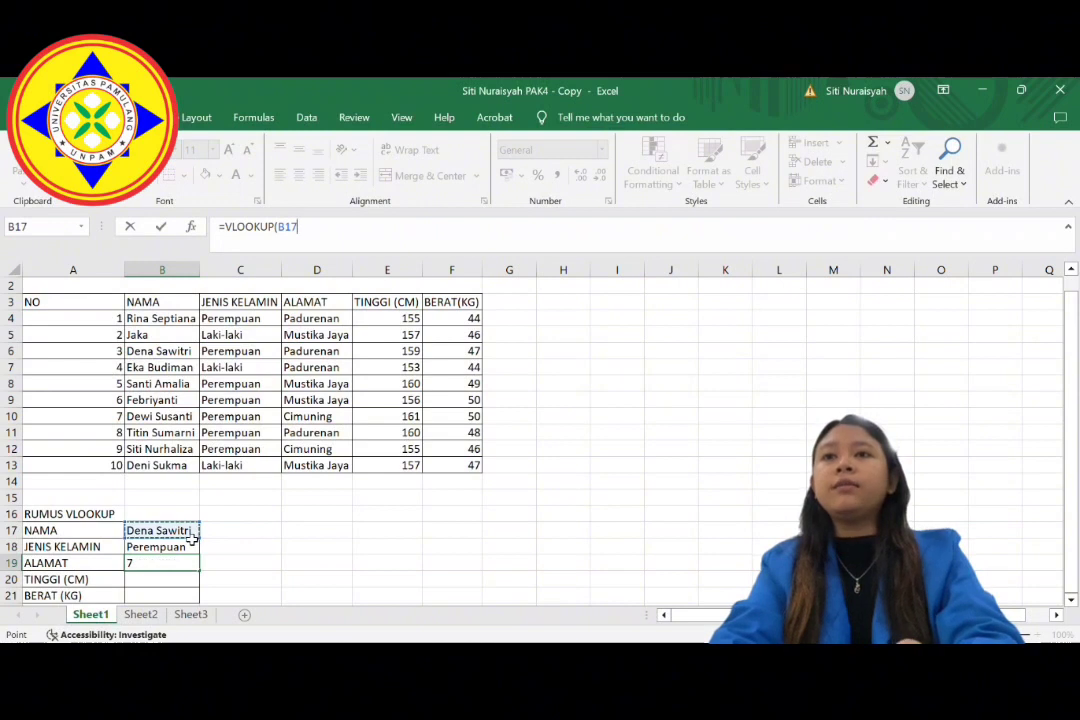
{"action": "type", "text": ";"}
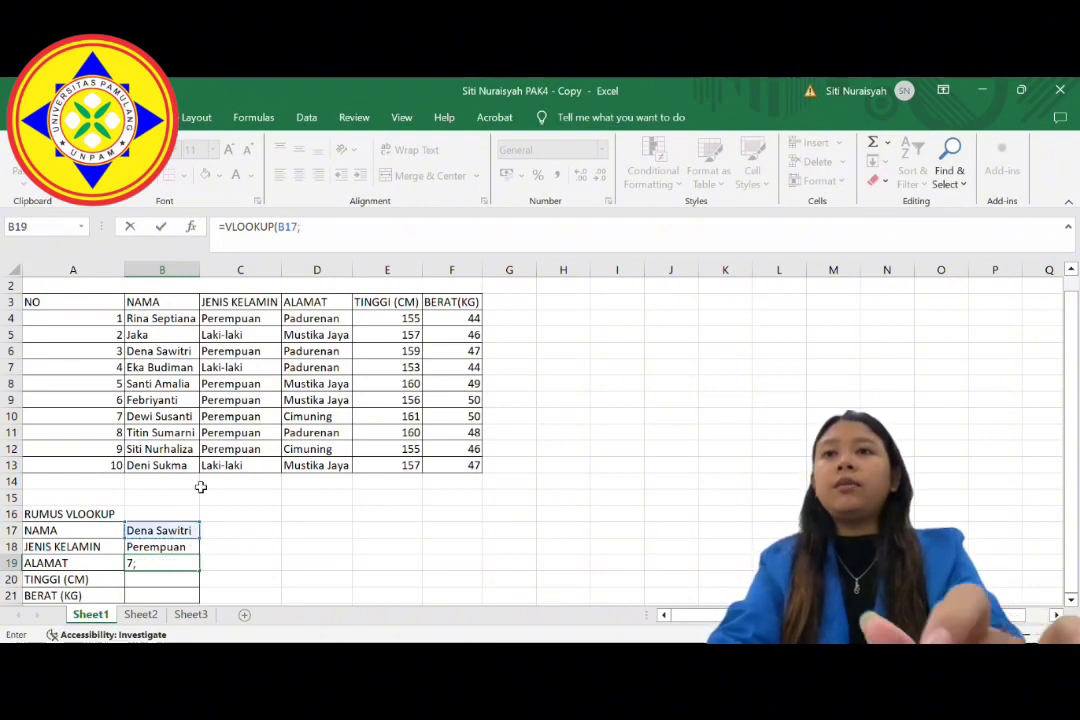
{"action": "left_click_drag", "start_coordinate": [155, 308], "coordinate": [430, 470]}
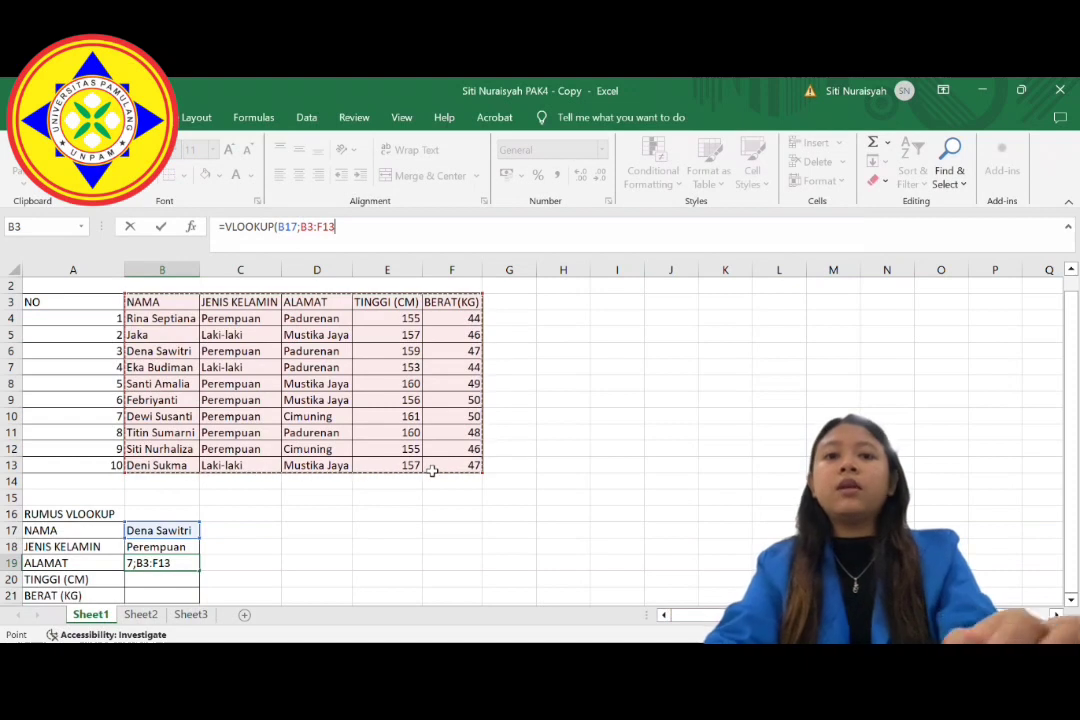
{"action": "key", "text": "F4"}
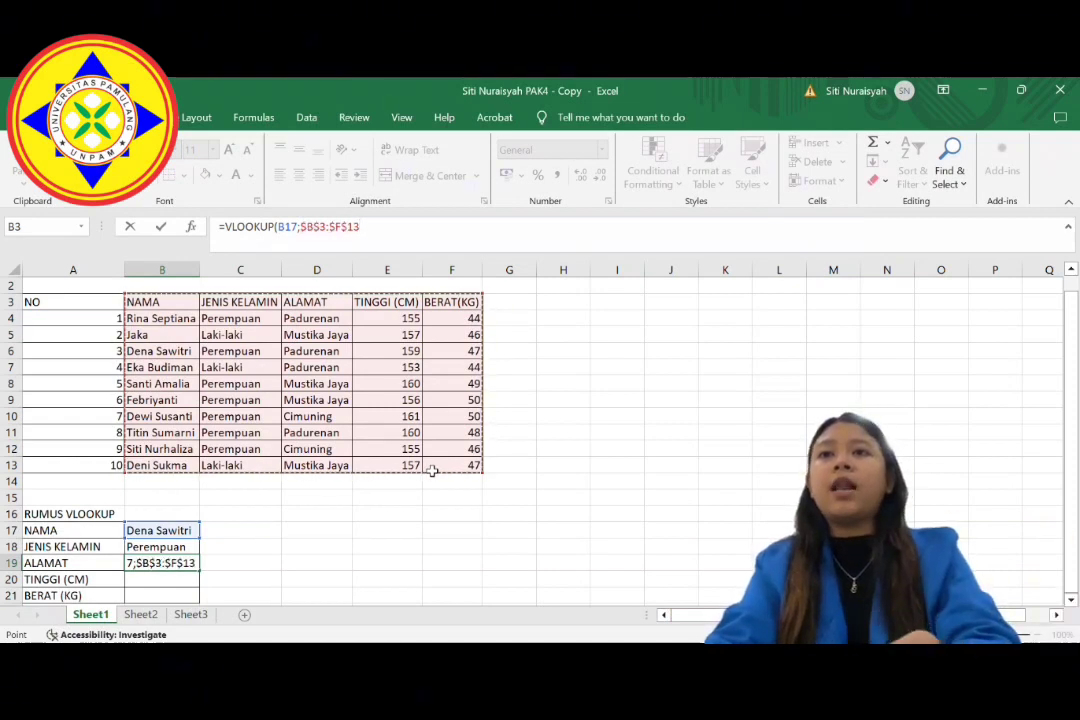
{"action": "type", "text": ";"}
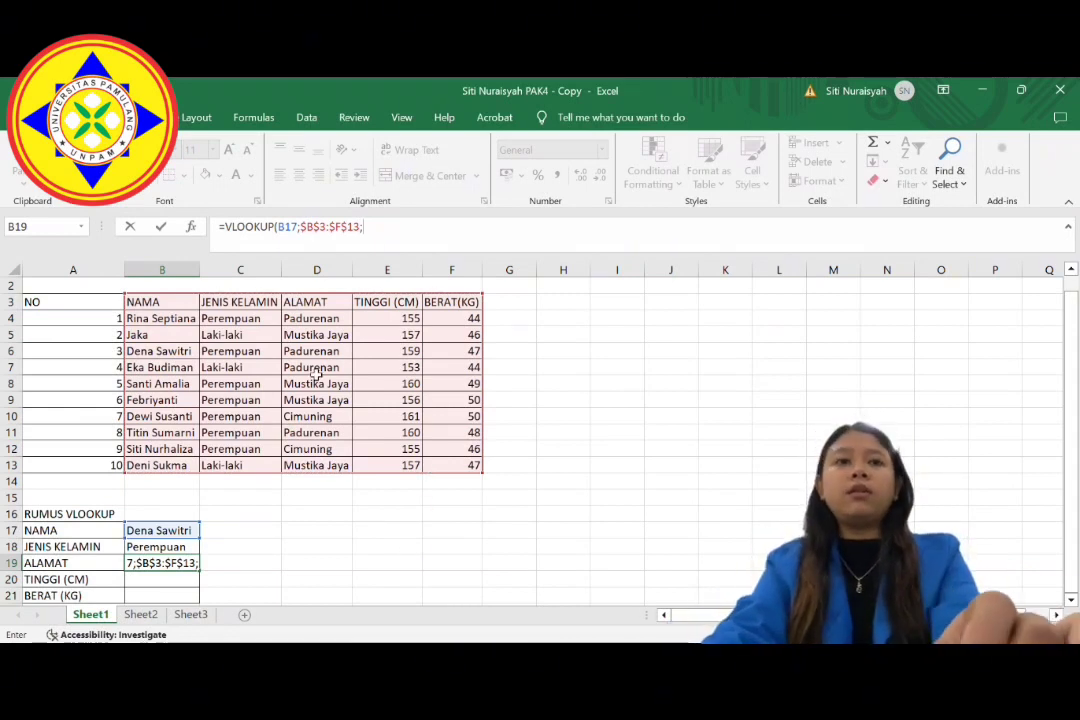
{"action": "type", "text": "3;0"}
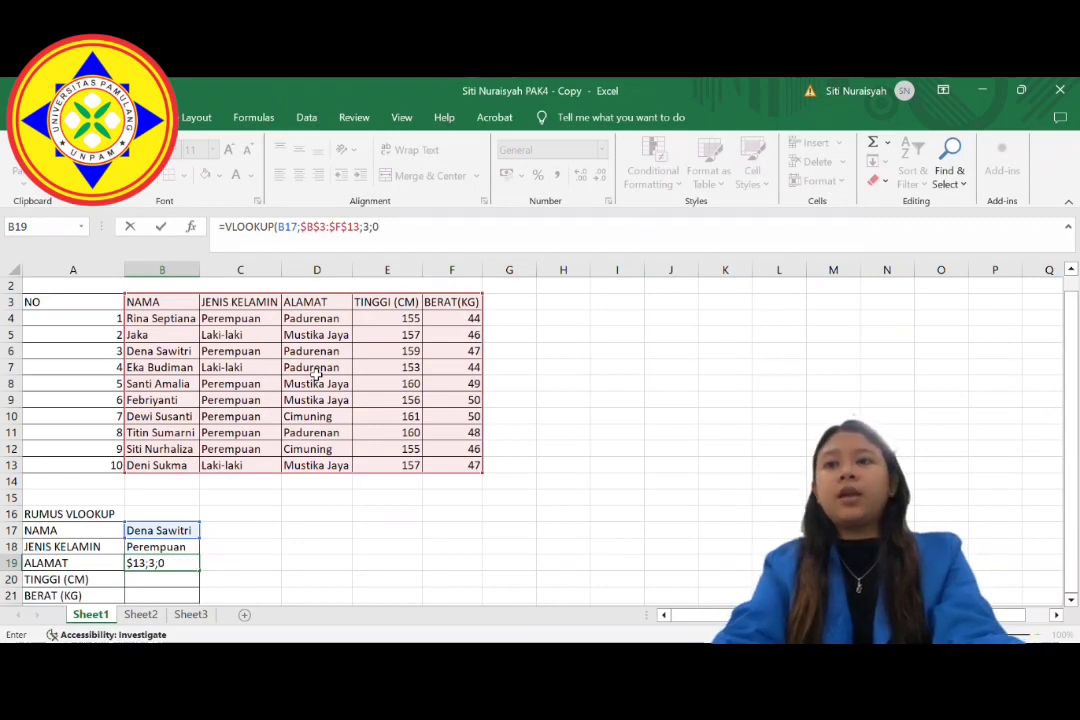
{"action": "key", "text": "Return"}
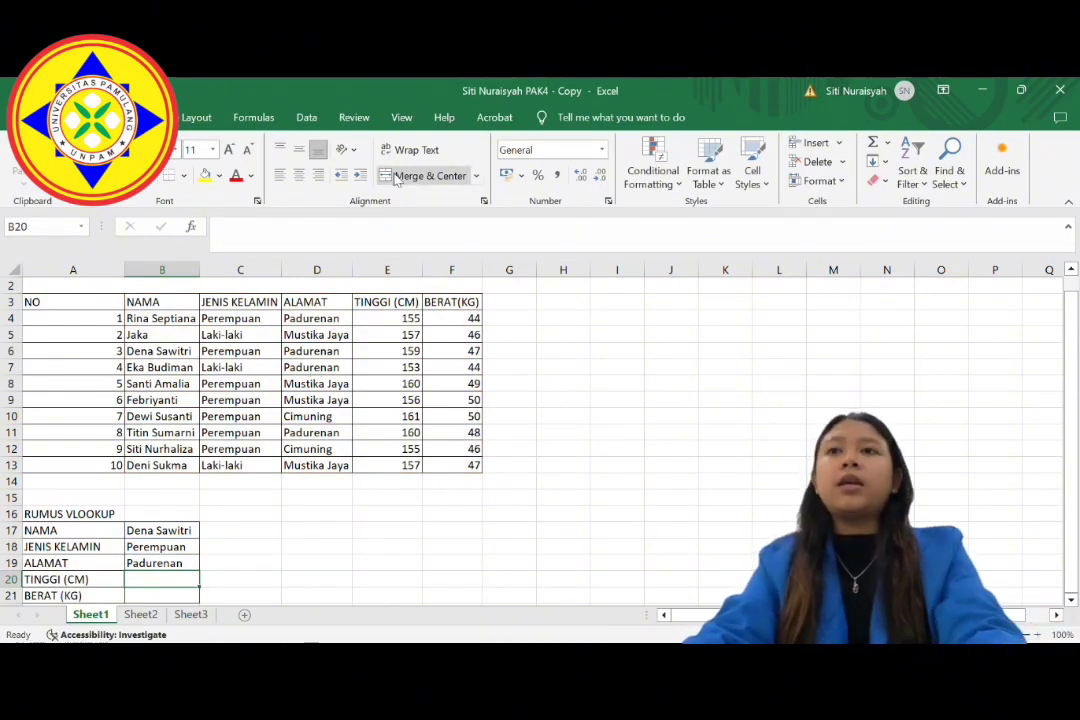
Enter a VLOOKUP formula in cell B20 for TINGGI (CM), using lookup value B17, range $B$3:$F$13, column 4 and match type 0.
{"action": "left_click", "coordinate": [313, 238]}
{"action": "type", "text": "=VL"}
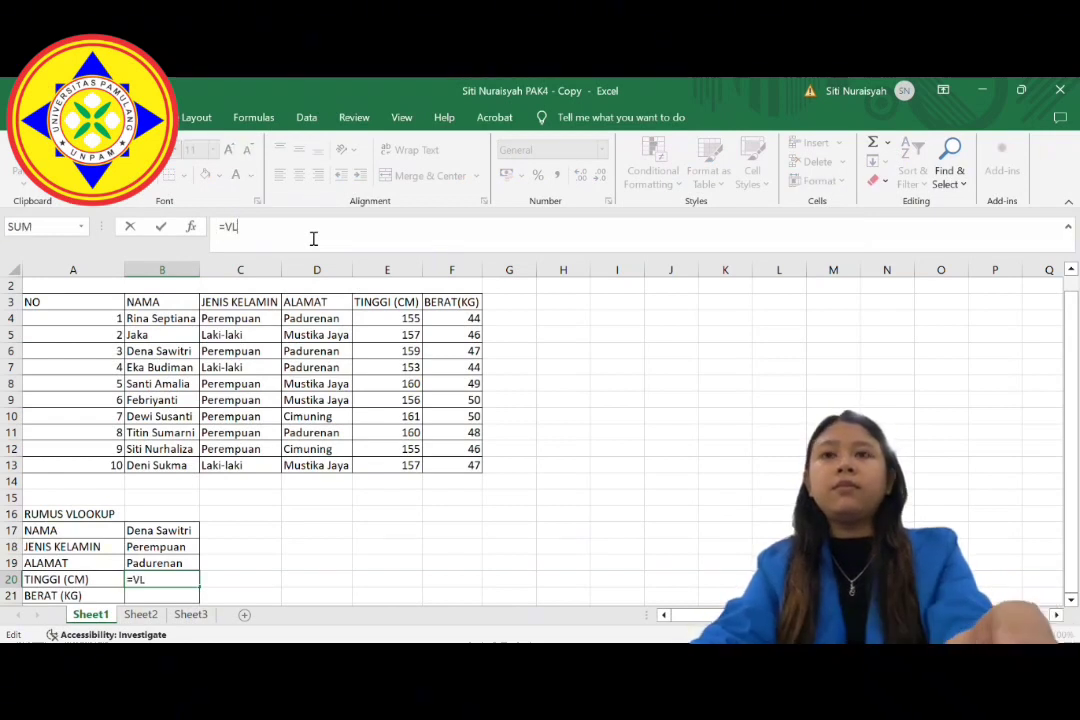
{"action": "type", "text": "OOKUP"}
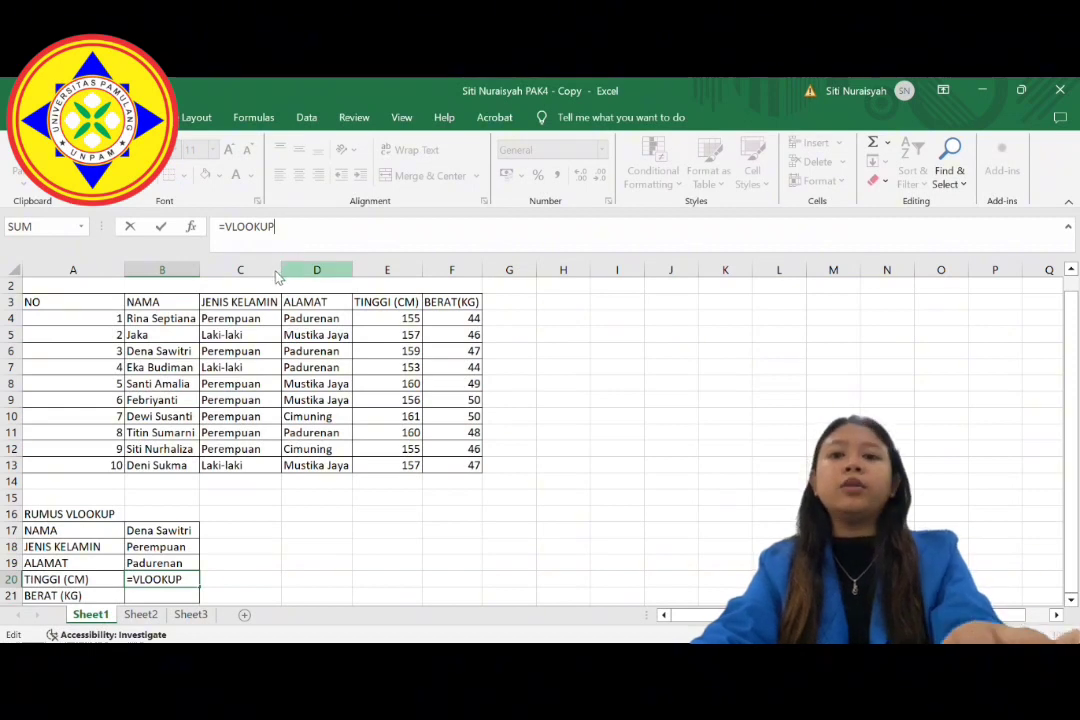
{"action": "type", "text": "("}
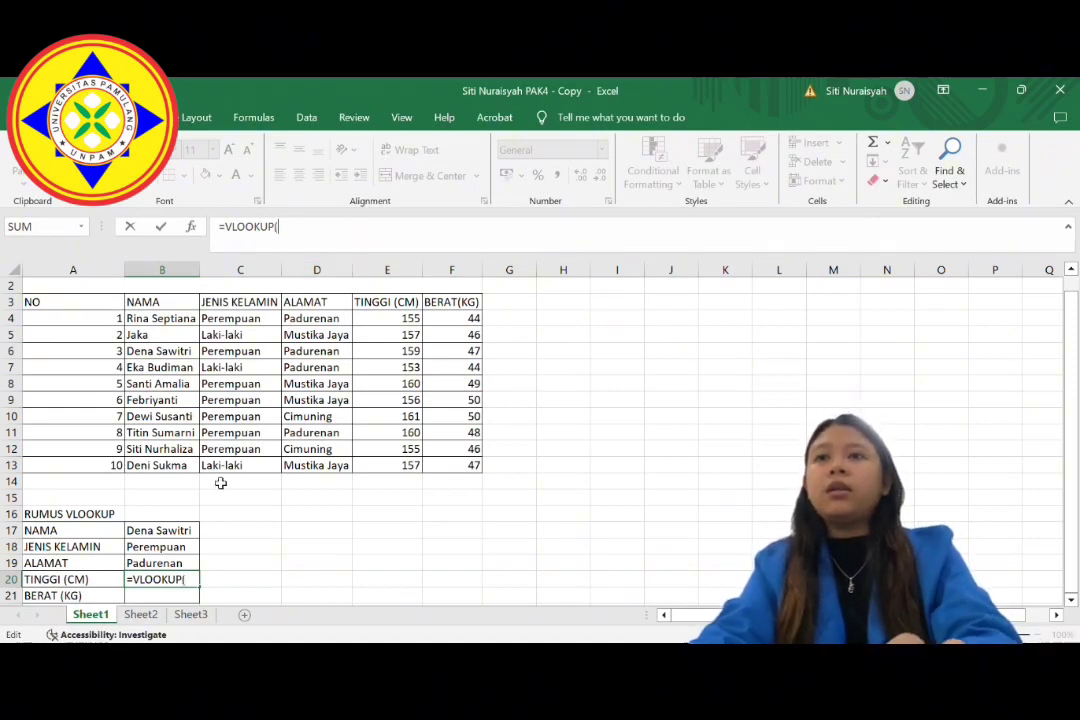
{"action": "left_click", "coordinate": [192, 537]}
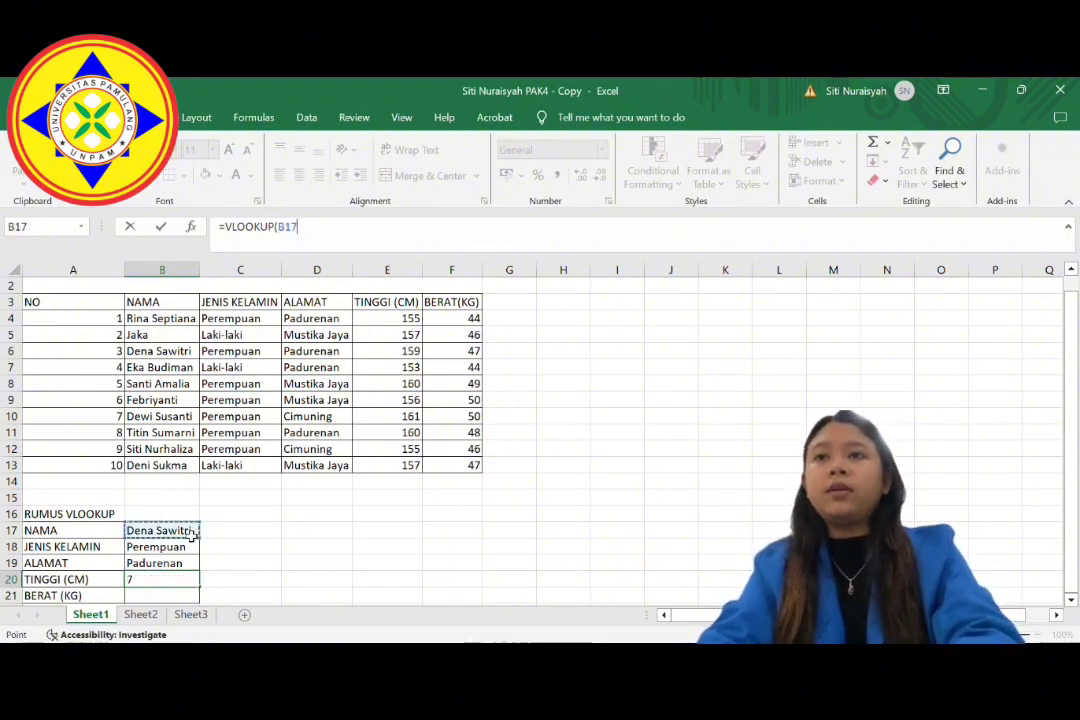
{"action": "type", "text": ";"}
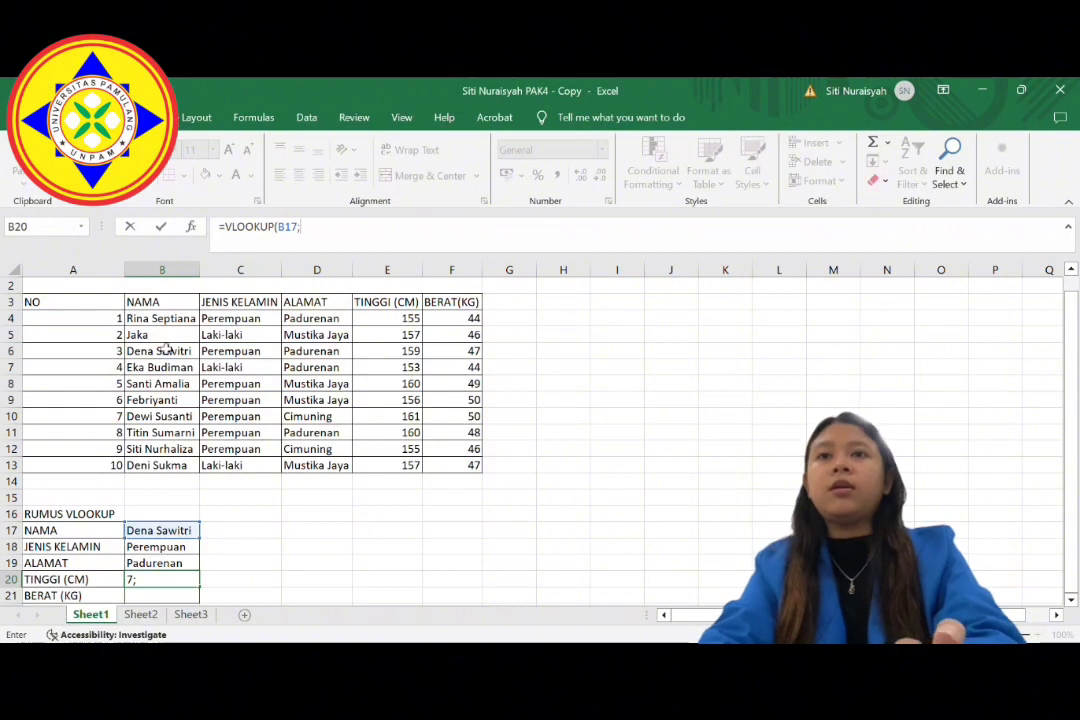
{"action": "left_click", "coordinate": [156, 306]}
{"action": "left_click_drag", "start_coordinate": [158, 314], "coordinate": [448, 468]}
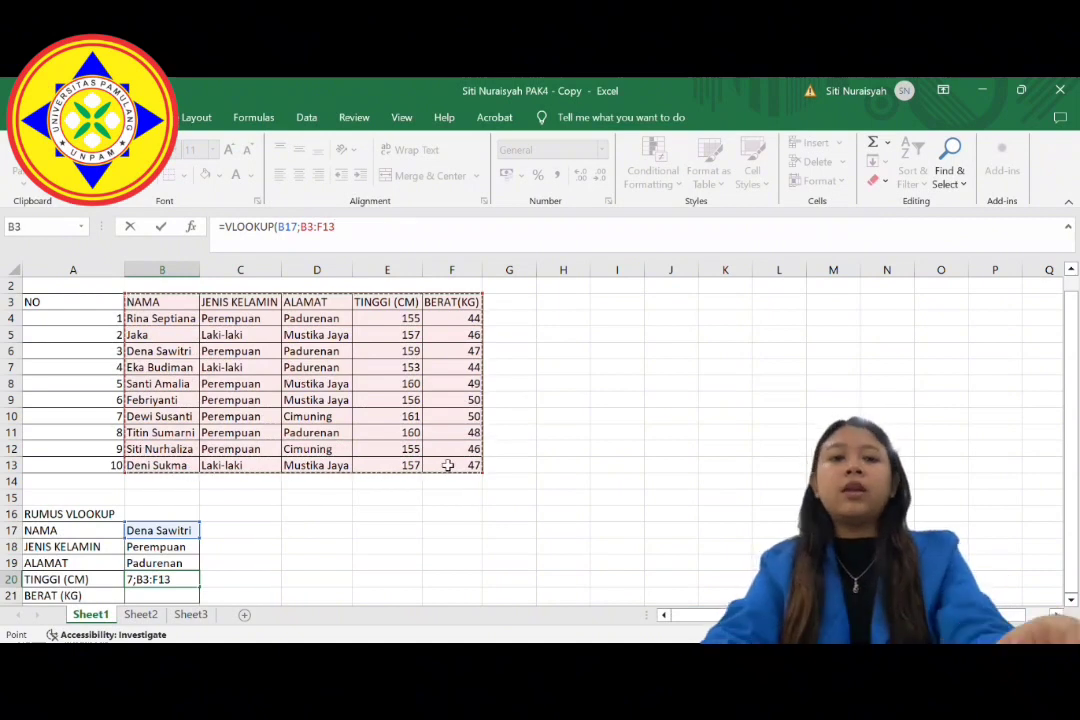
{"action": "key", "text": "F4"}
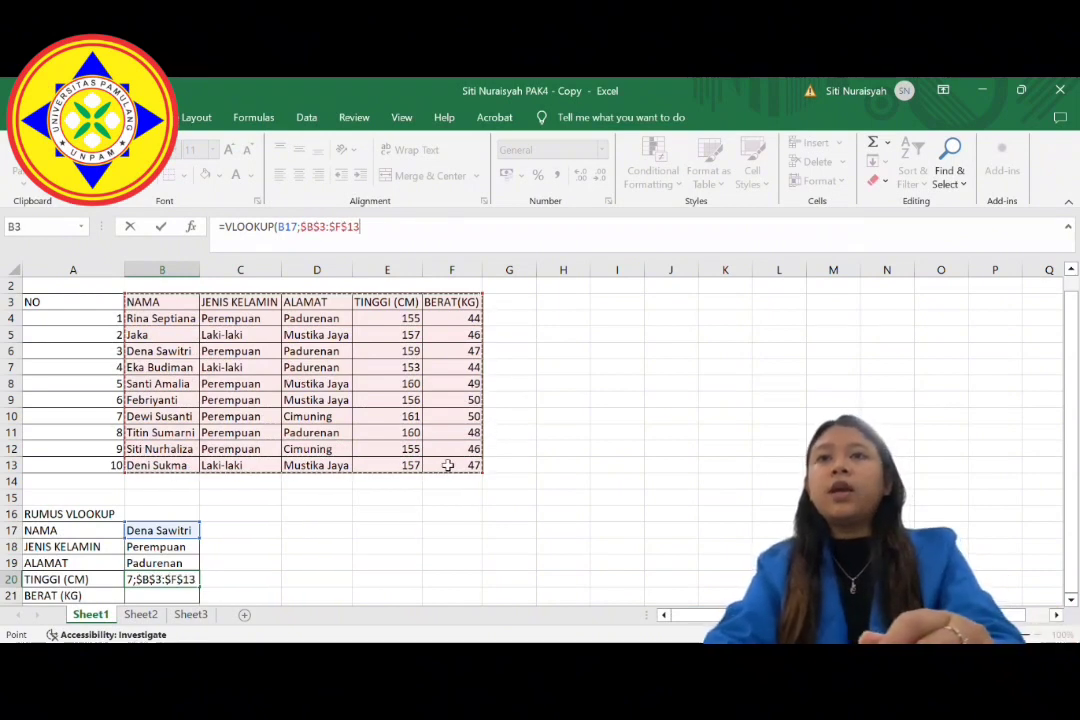
{"action": "type", "text": ";"}
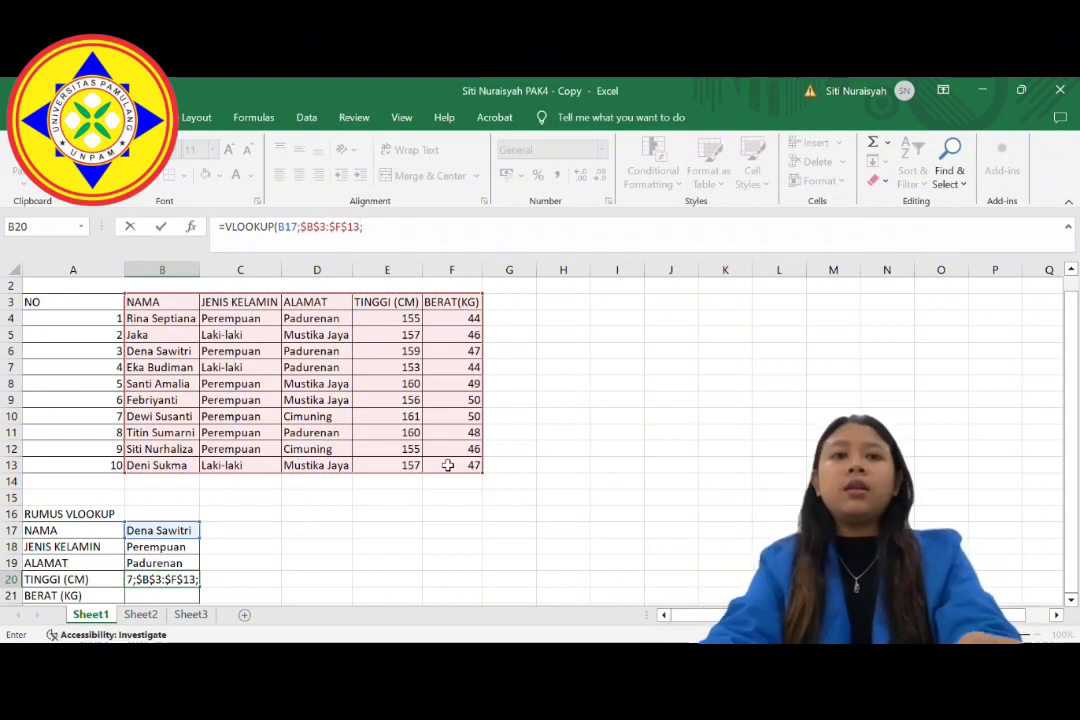
{"action": "type", "text": "4"}
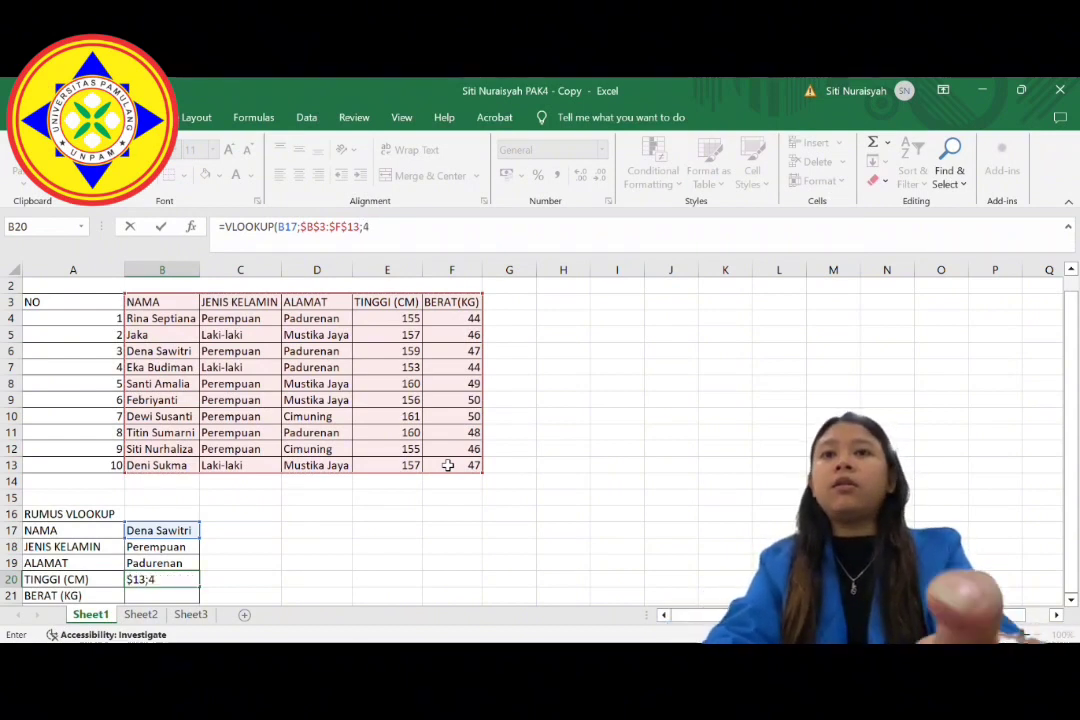
{"action": "type", "text": ";0"}
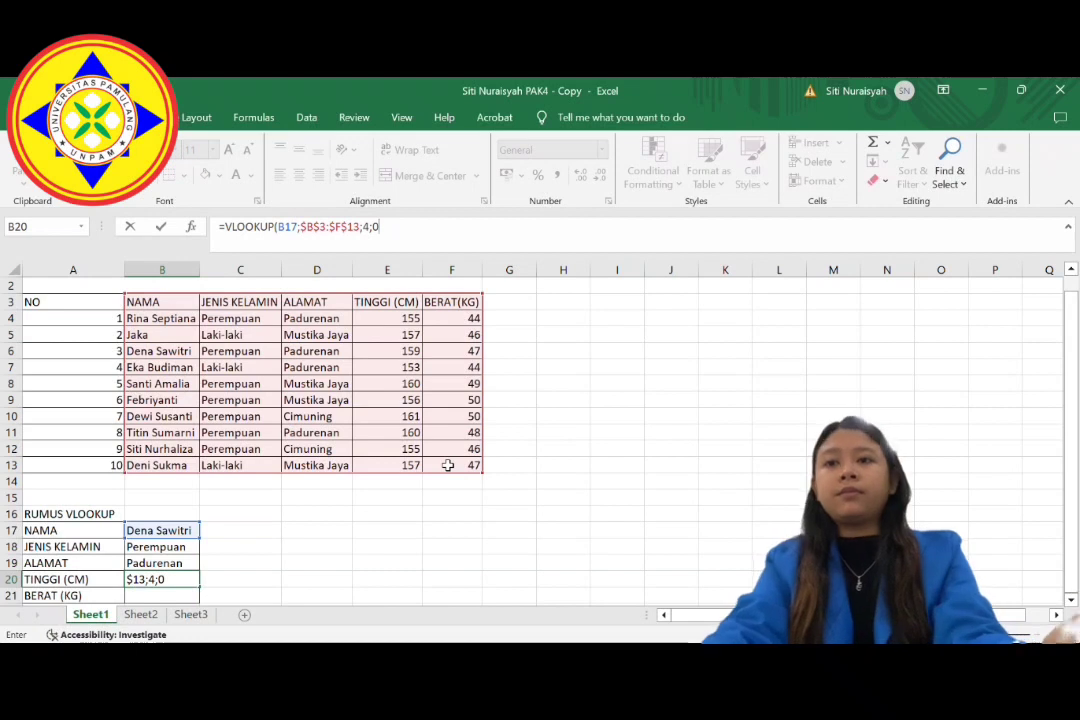
{"action": "key", "text": "Return"}
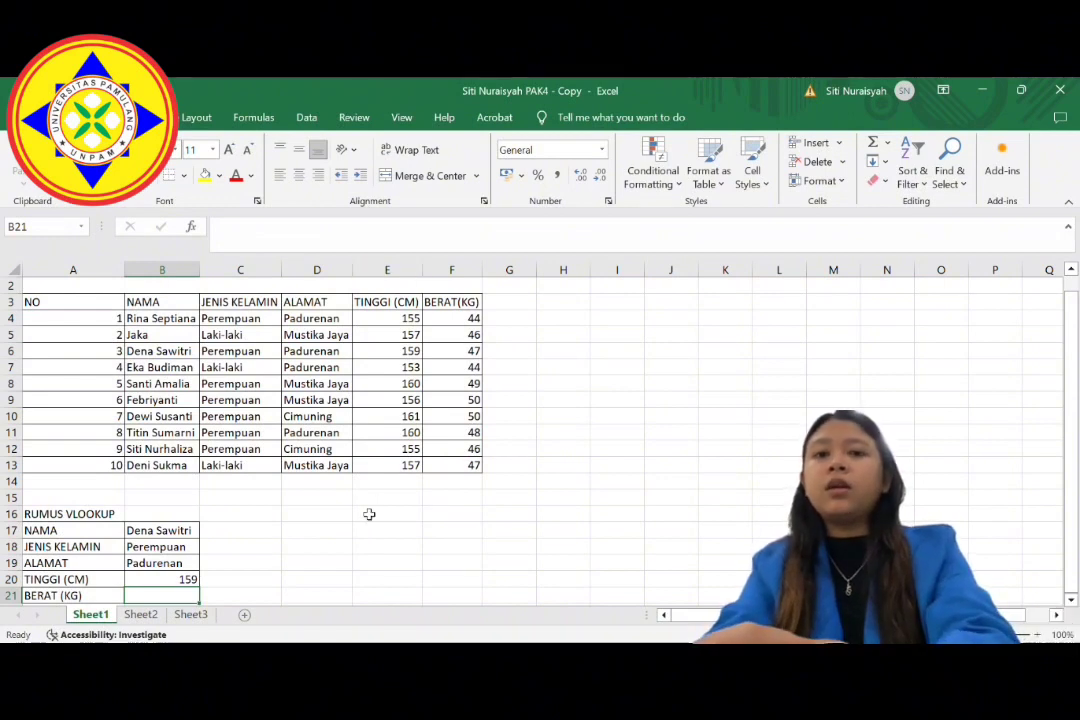
Enter the formula =VLOOKUP(B17;$B$3:$F$13;5;0) in cell B21 to look up the BERAT (KG) value.
{"action": "type", "text": "="}
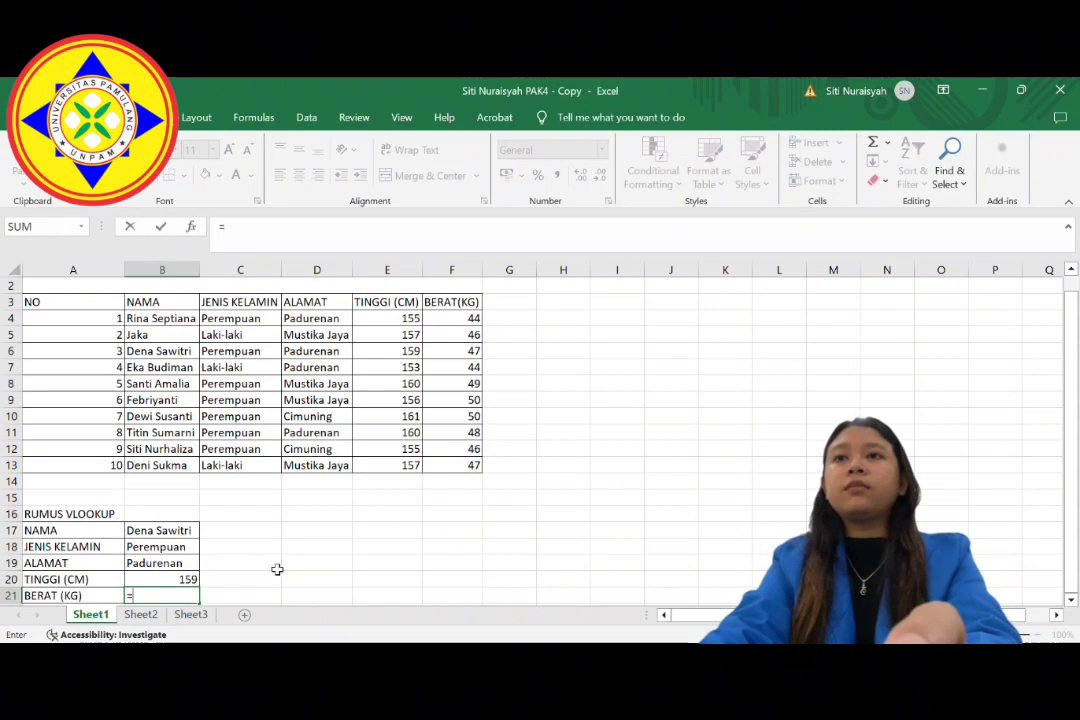
{"action": "type", "text": "VLOOKUP"}
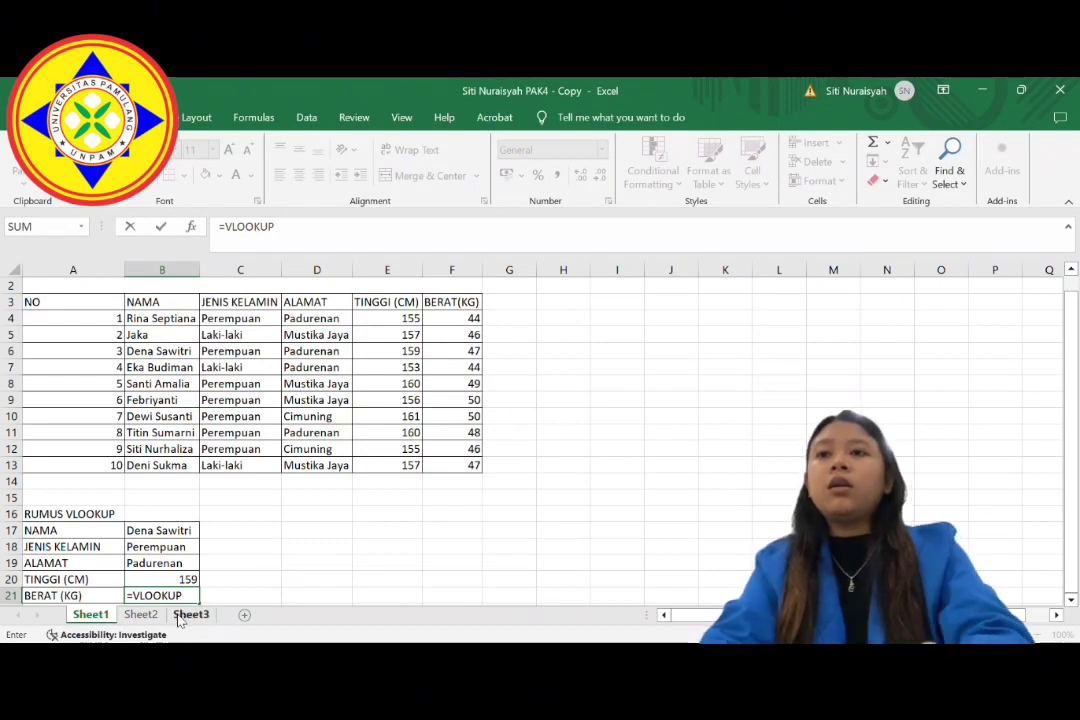
{"action": "type", "text": "("}
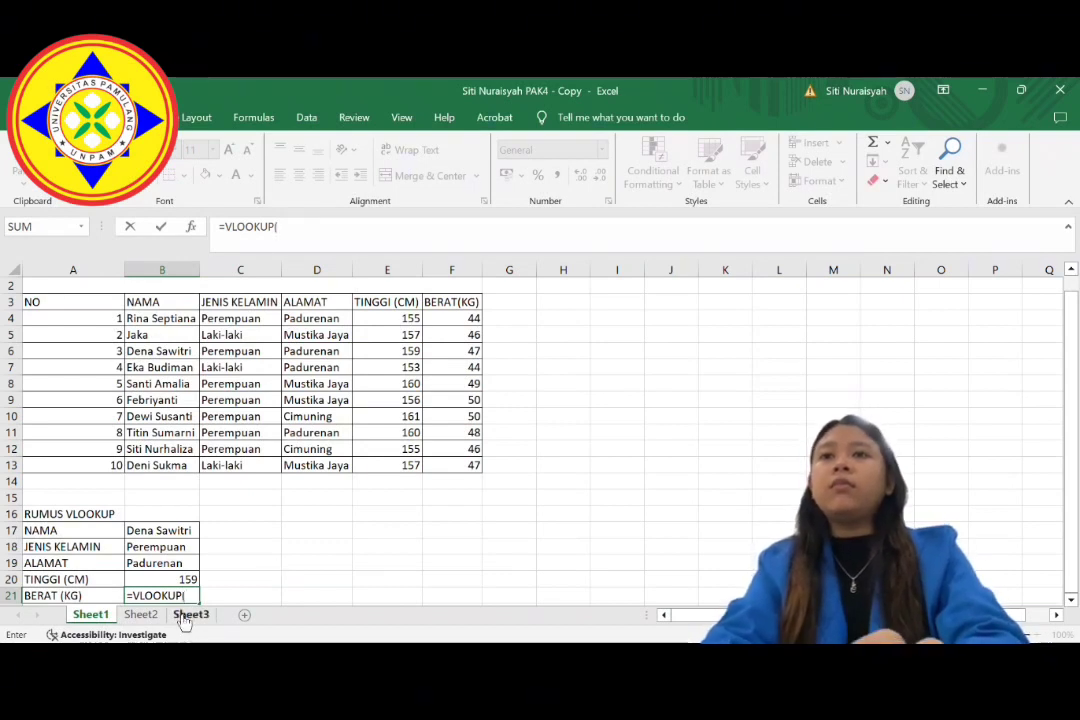
{"action": "left_click", "coordinate": [185, 533]}
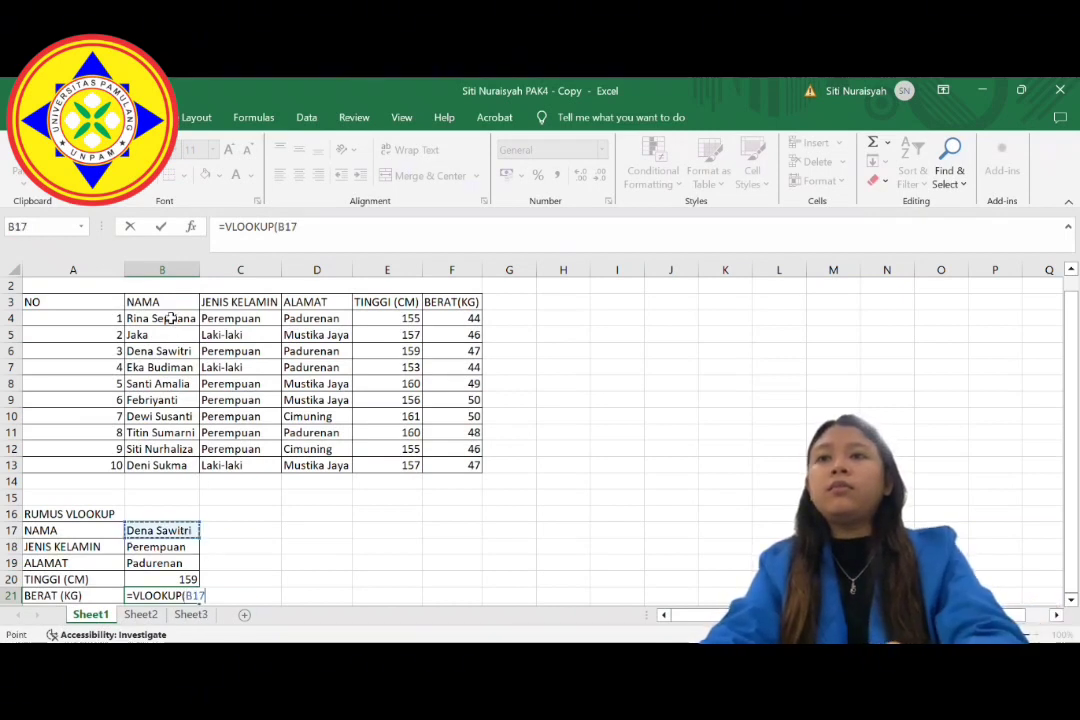
{"action": "type", "text": ";"}
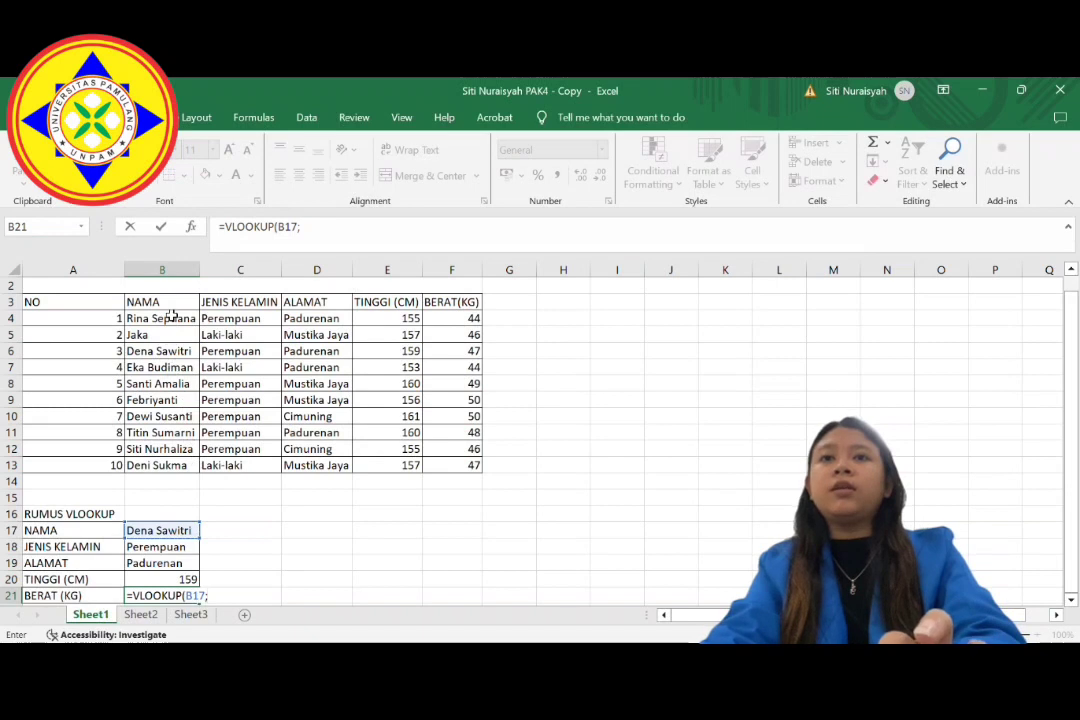
{"action": "left_click_drag", "start_coordinate": [171, 307], "coordinate": [448, 470]}
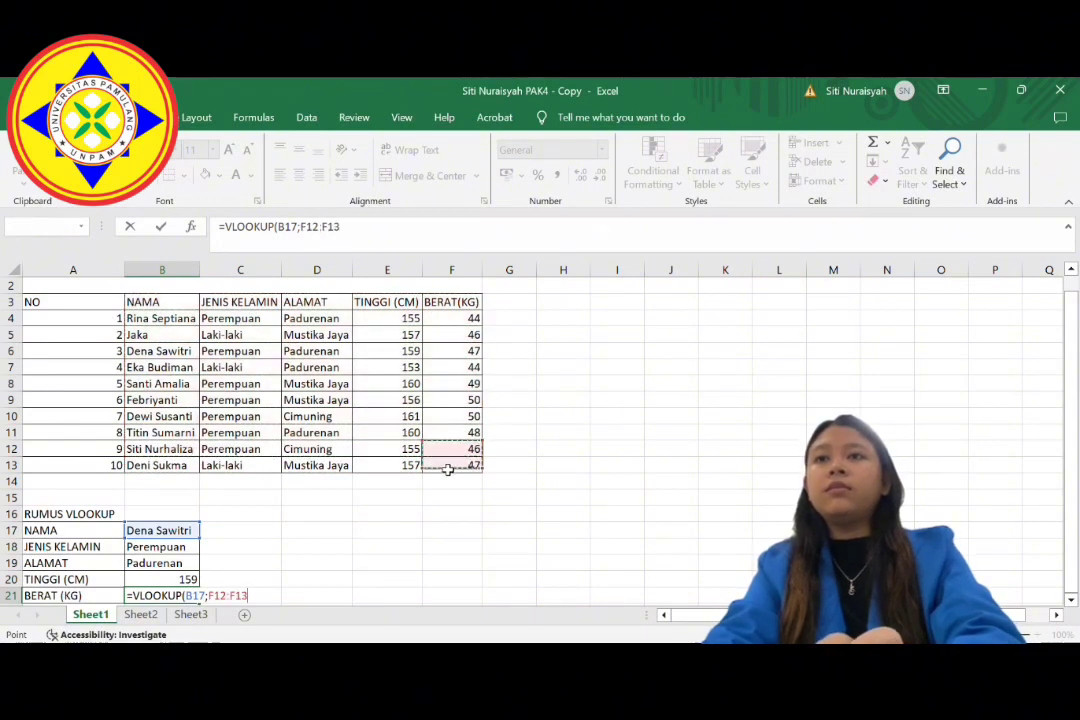
{"action": "left_click", "coordinate": [175, 308]}
{"action": "left_click_drag", "start_coordinate": [175, 308], "coordinate": [451, 472]}
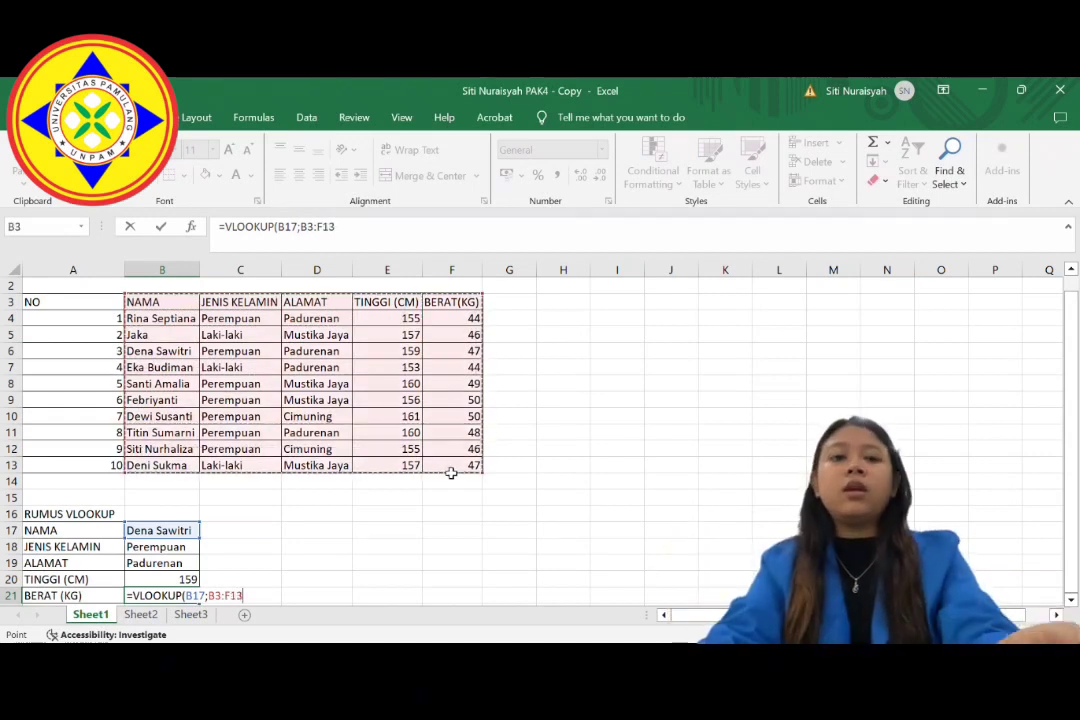
{"action": "key", "text": "F4"}
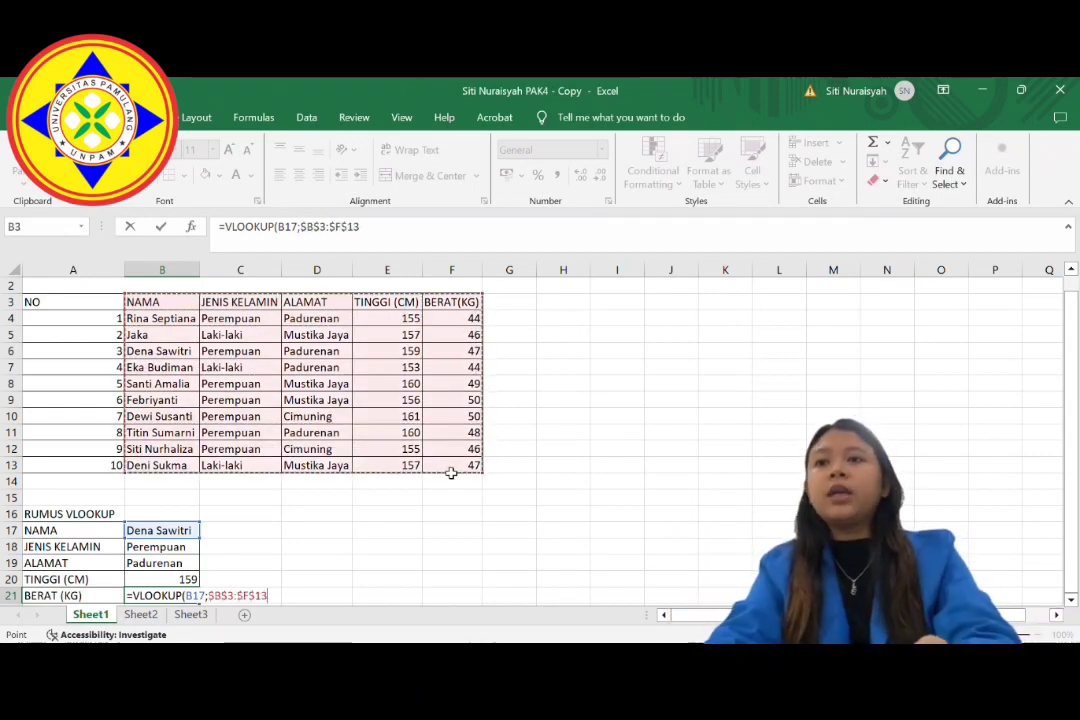
{"action": "type", "text": ";5;0"}
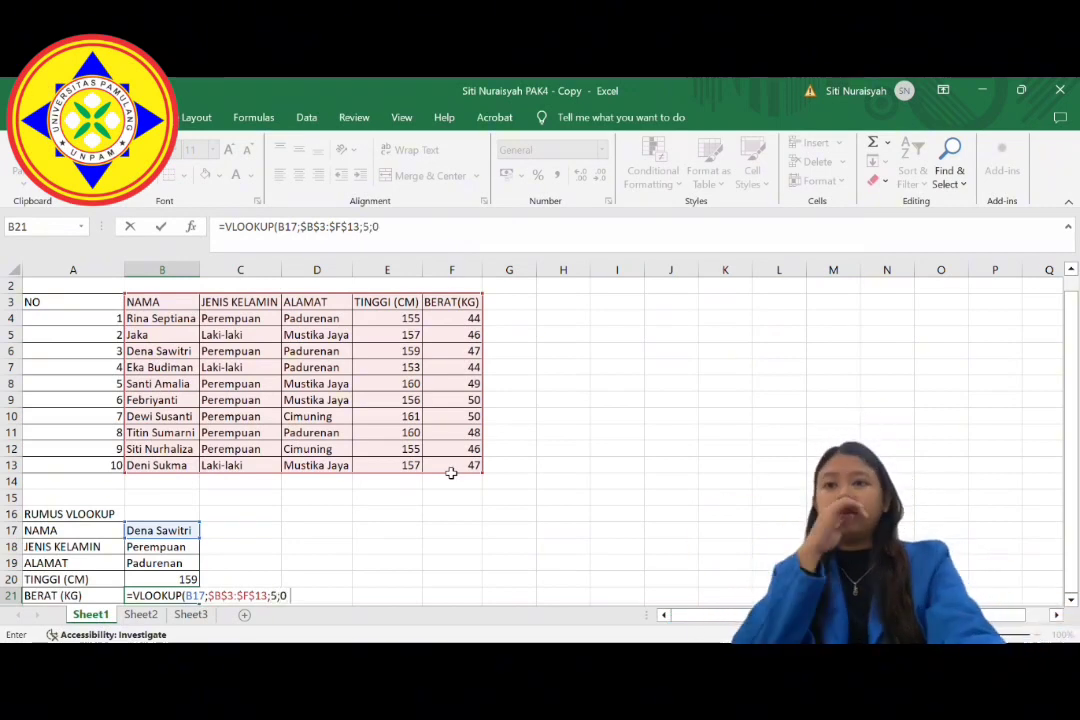
{"action": "key", "text": "Return"}
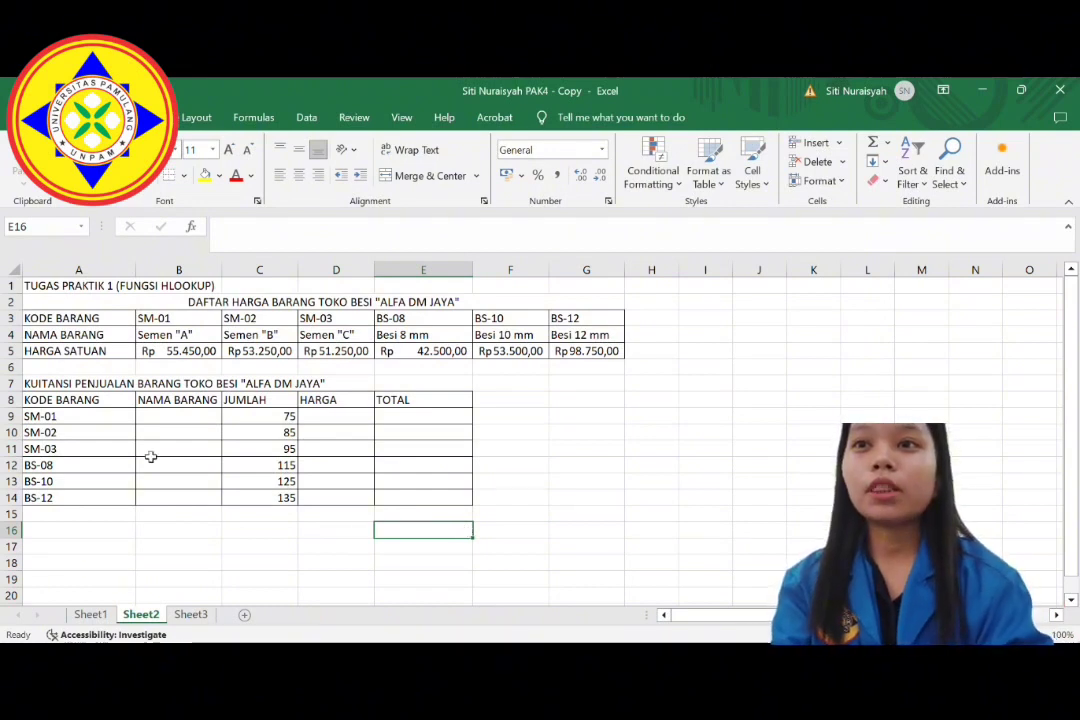
On Sheet2, enter =HLOOKUP(A9;$A$3:$G$5;2;0) in cell B9 for NAMA BARANG and fill it down through B14.
{"action": "left_click", "coordinate": [167, 419]}
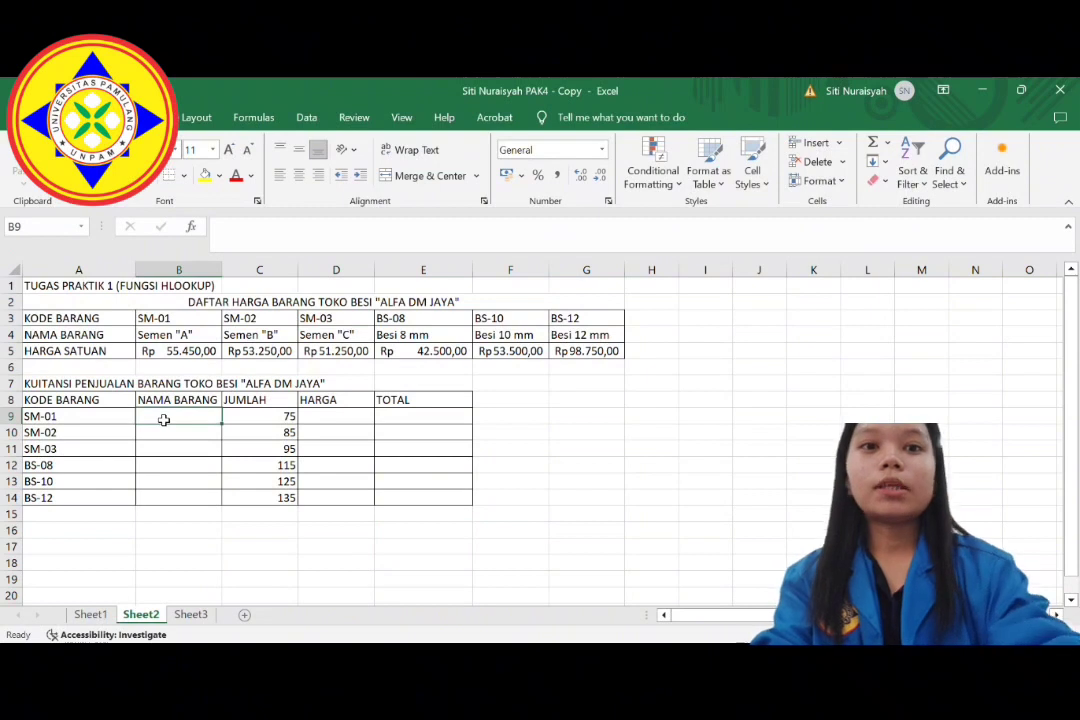
{"action": "type", "text": "="}
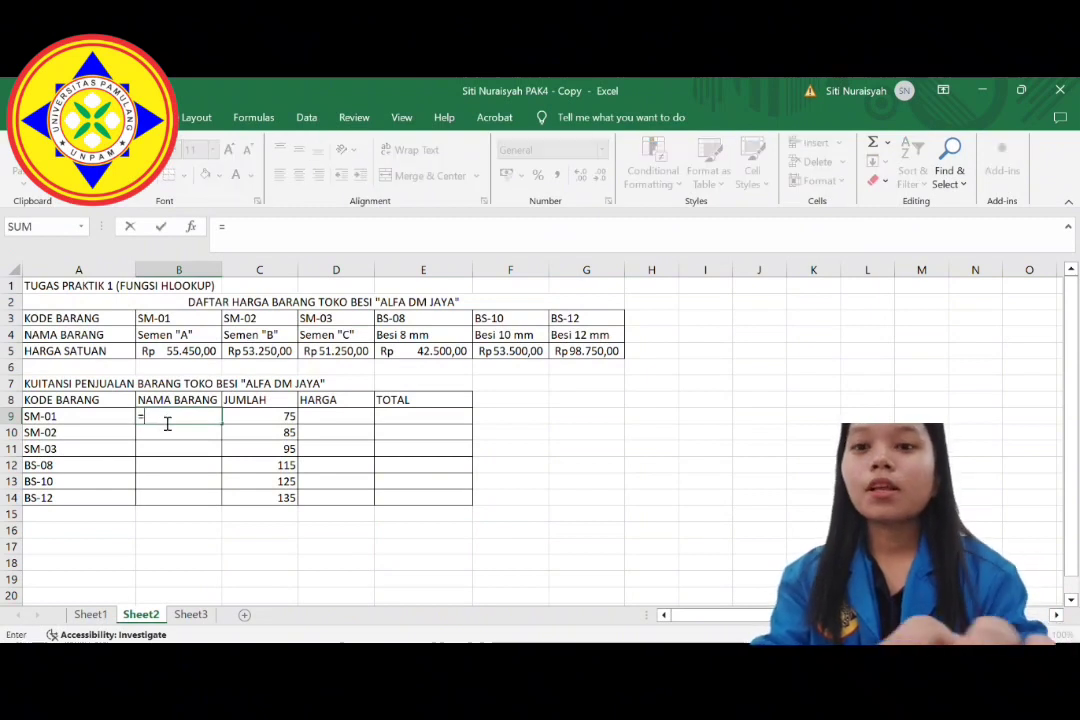
{"action": "type", "text": "H"}
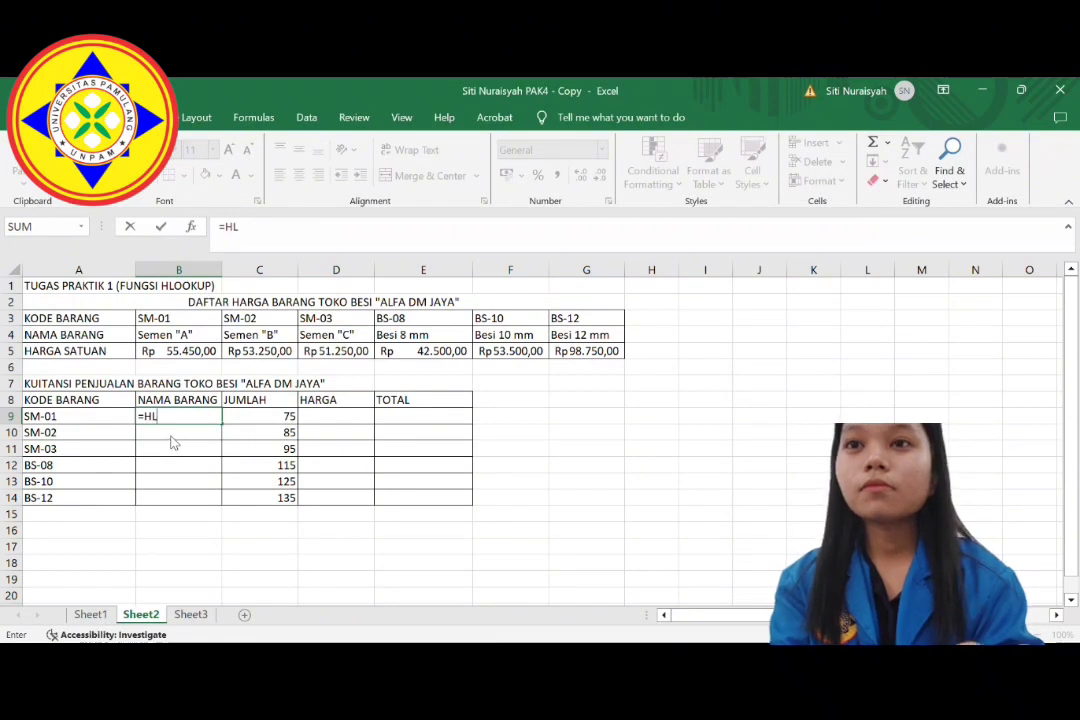
{"action": "type", "text": "L"}
{"action": "key", "text": "Tab"}
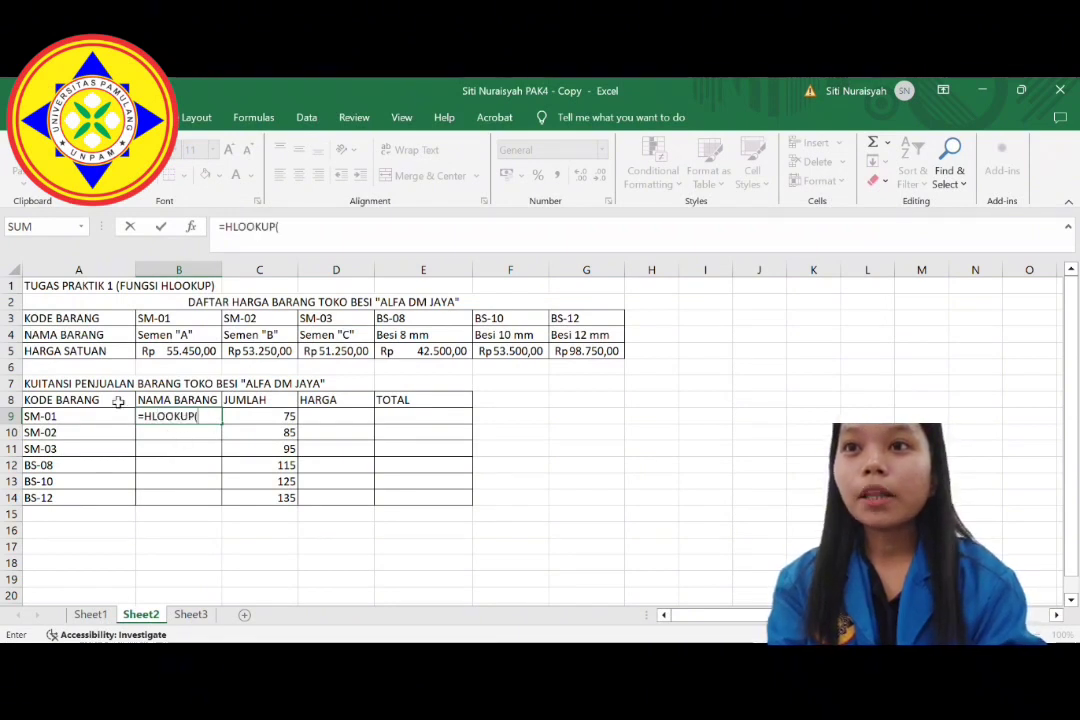
{"action": "left_click", "coordinate": [80, 420]}
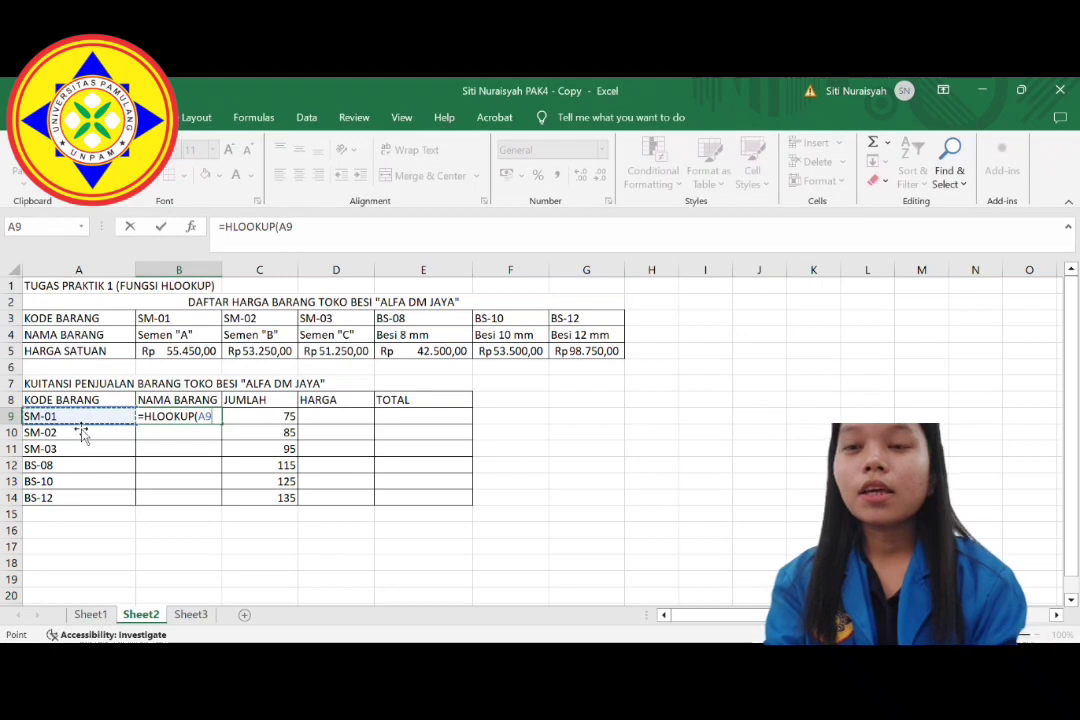
{"action": "type", "text": ";"}
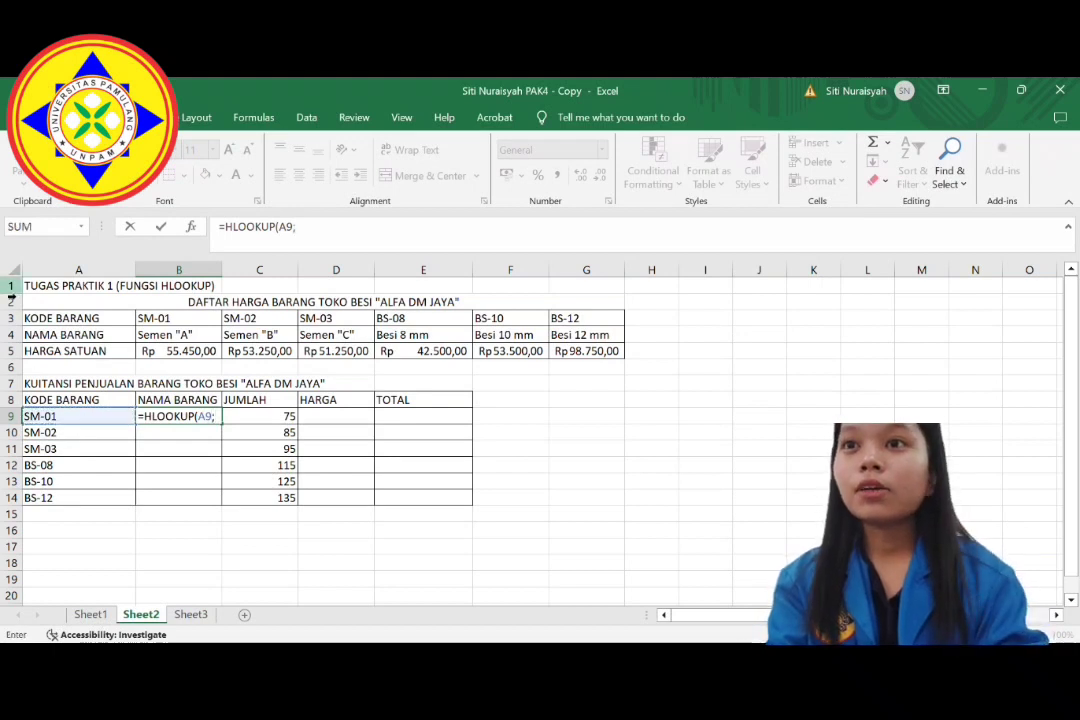
{"action": "left_click_drag", "start_coordinate": [57, 323], "coordinate": [612, 369]}
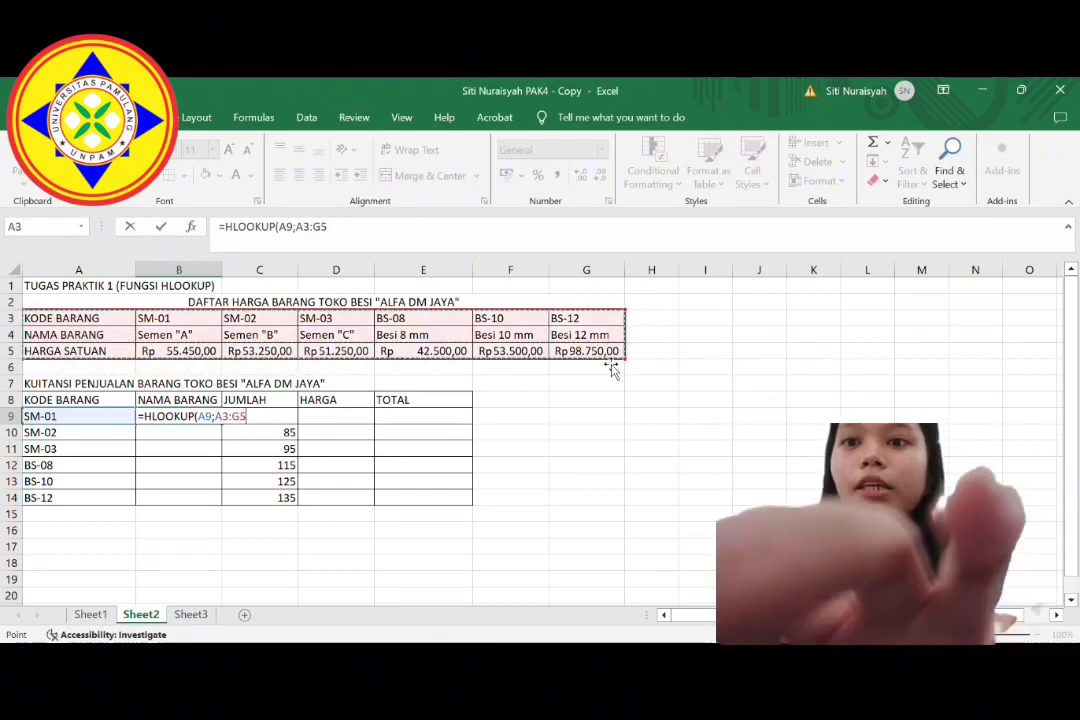
{"action": "key", "text": "F4"}
{"action": "type", "text": ";"}
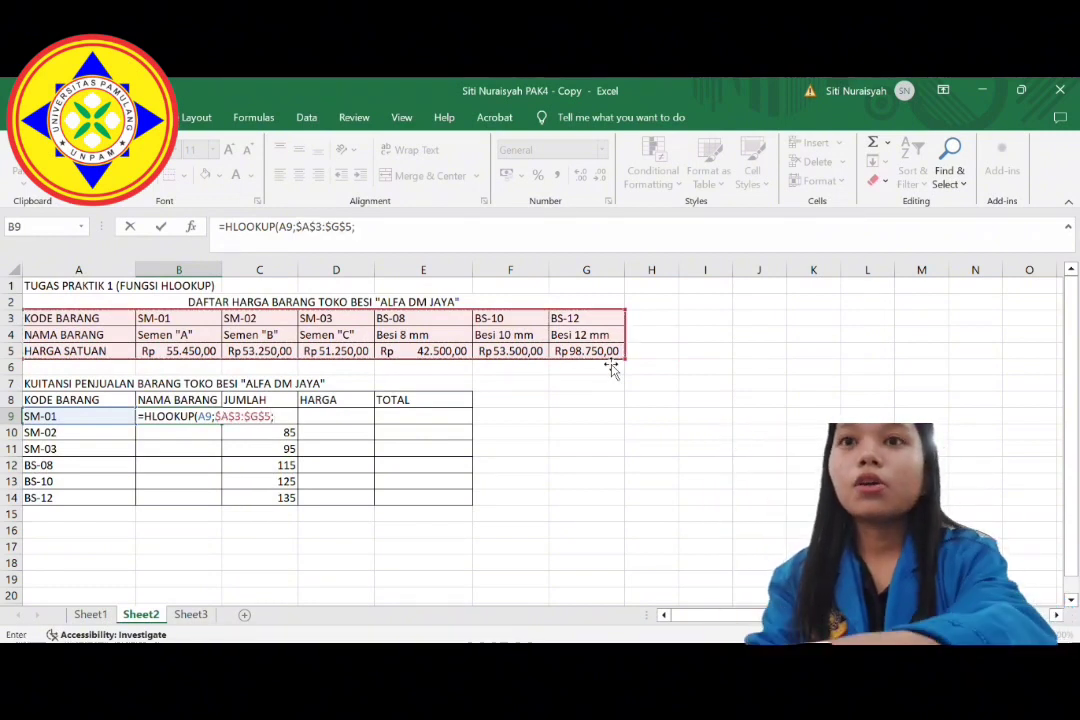
{"action": "type", "text": "2;0"}
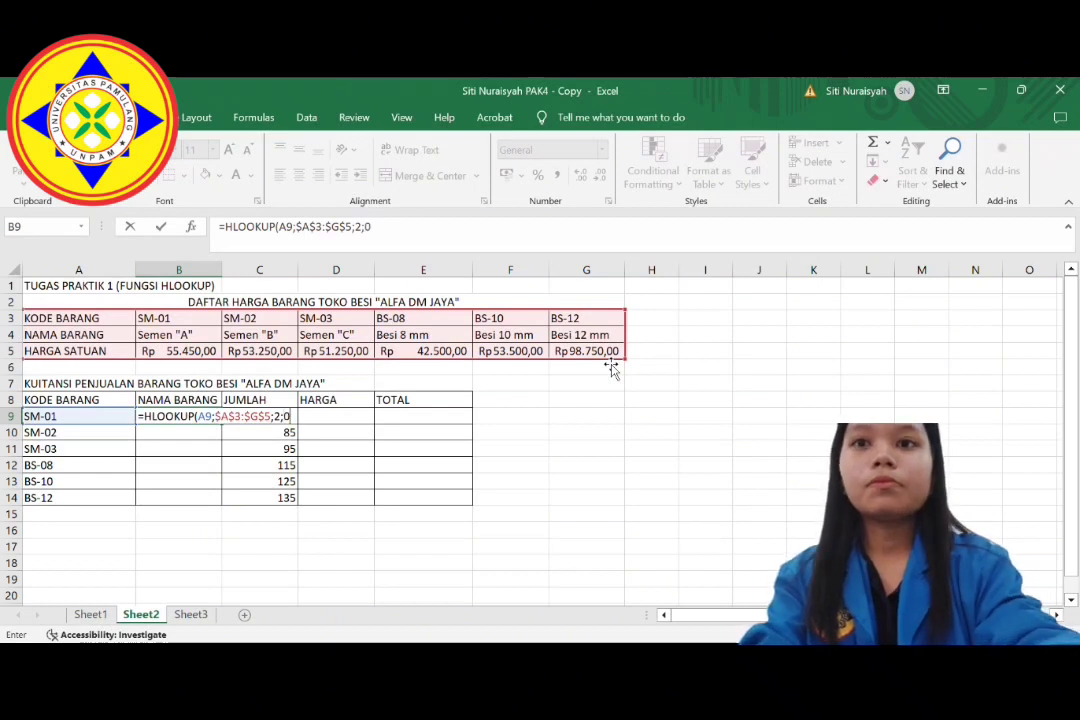
{"action": "key", "text": "Return"}
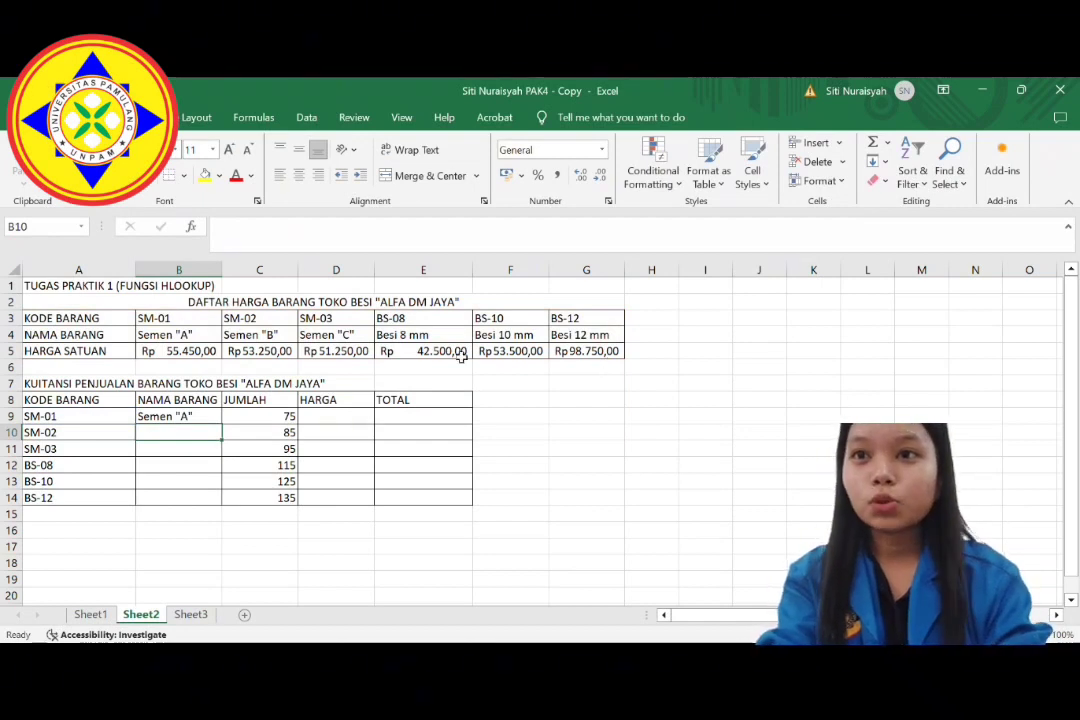
{"action": "left_click", "coordinate": [194, 421]}
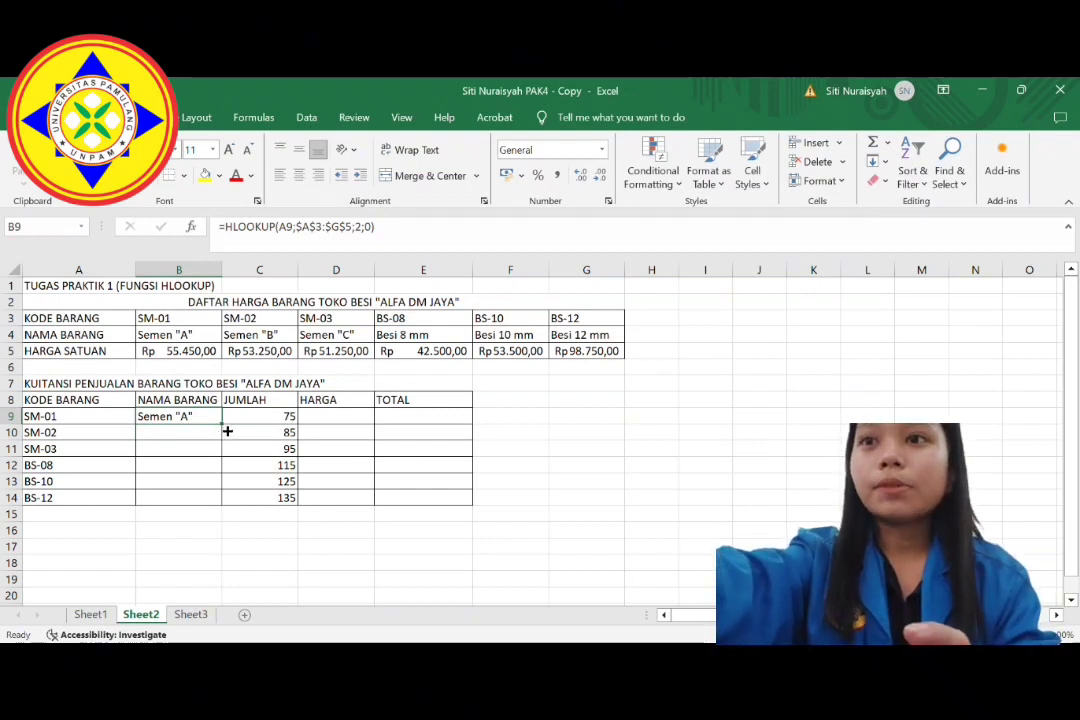
{"action": "left_click_drag", "start_coordinate": [228, 431], "coordinate": [222, 511]}
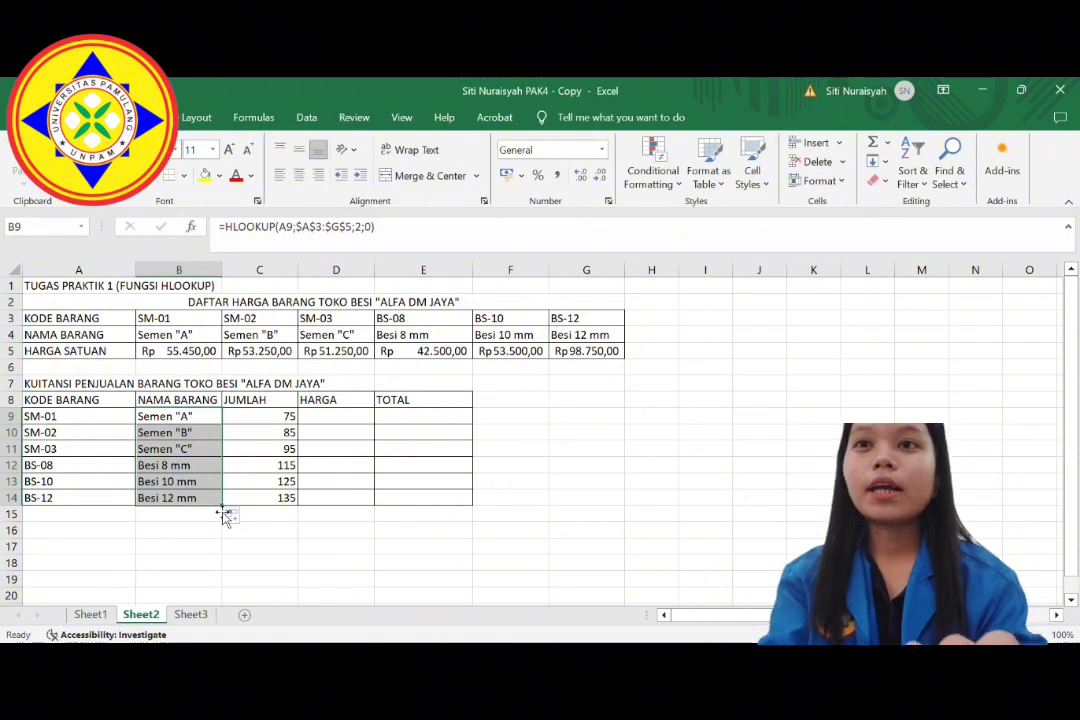
Enter the formula =HLOOKUP(A9;$A$3:$G$5;3;0) in cell D9 to look up the HARGA of the first item.
{"action": "left_click", "coordinate": [340, 424]}
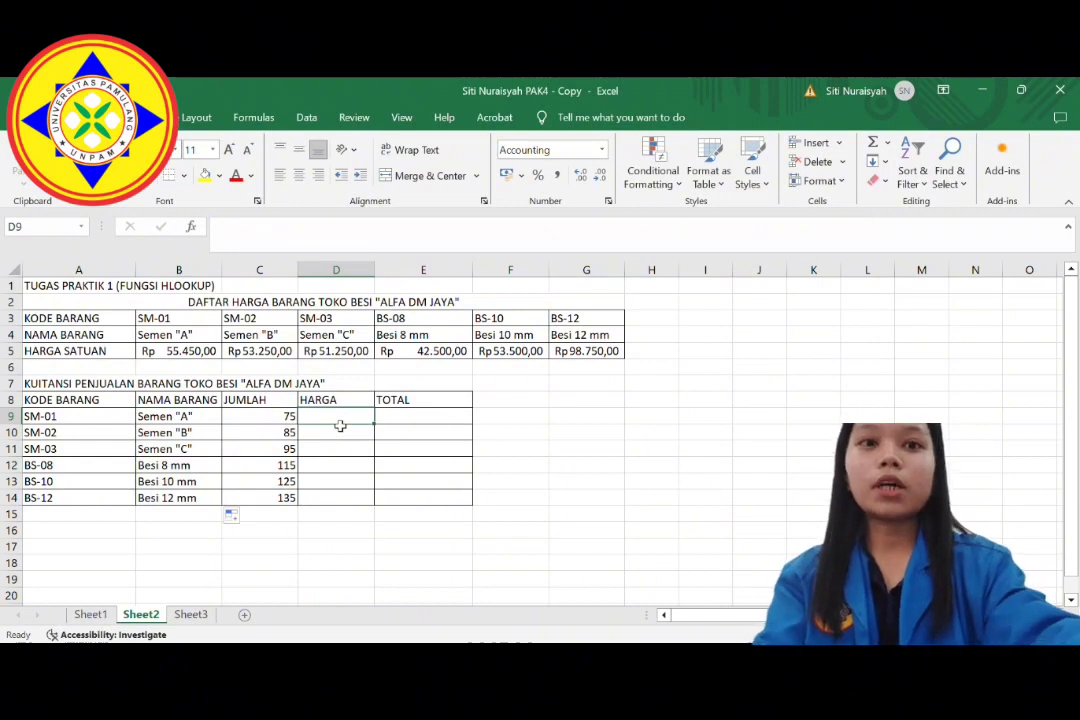
{"action": "type", "text": "="}
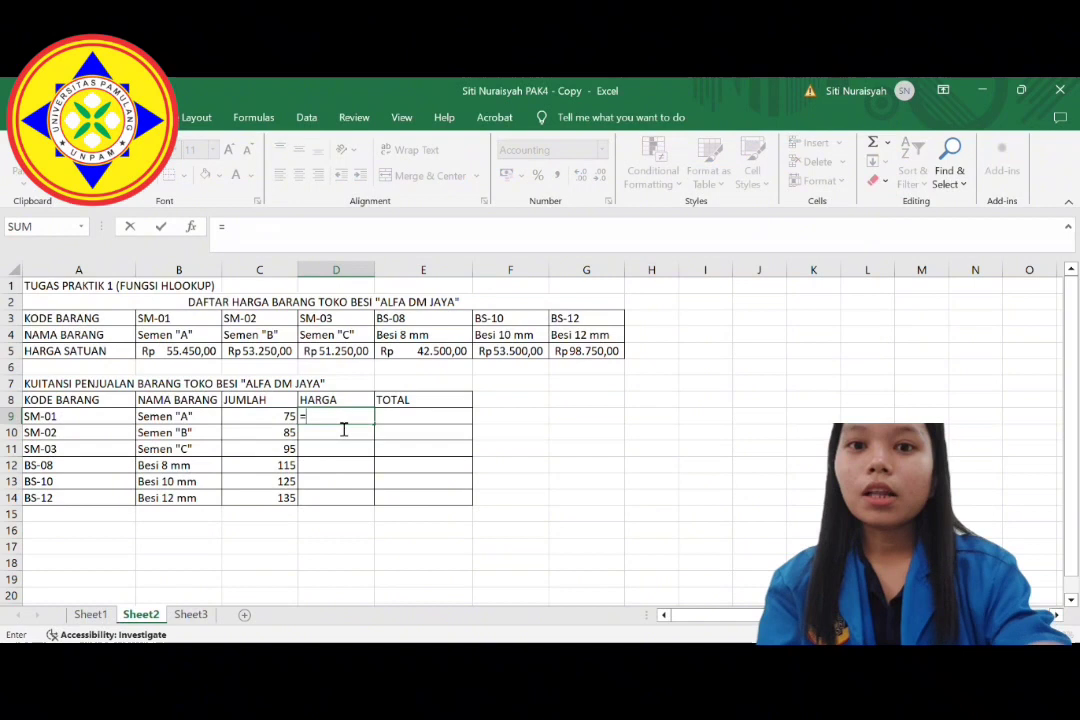
{"action": "type", "text": "H"}
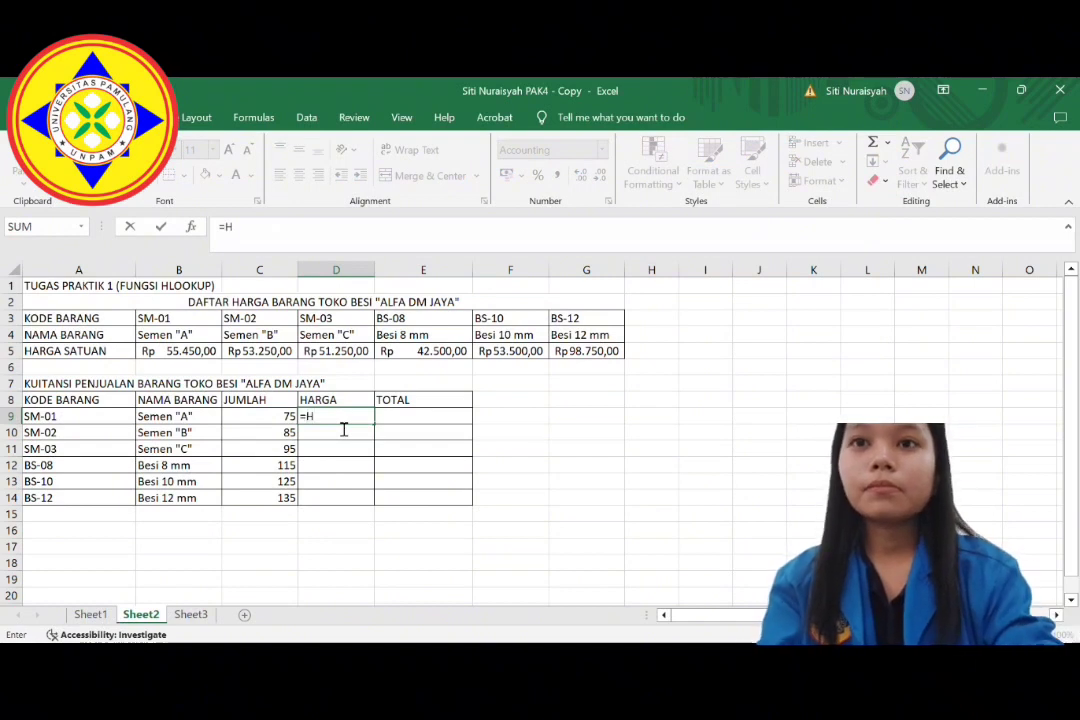
{"action": "type", "text": "L"}
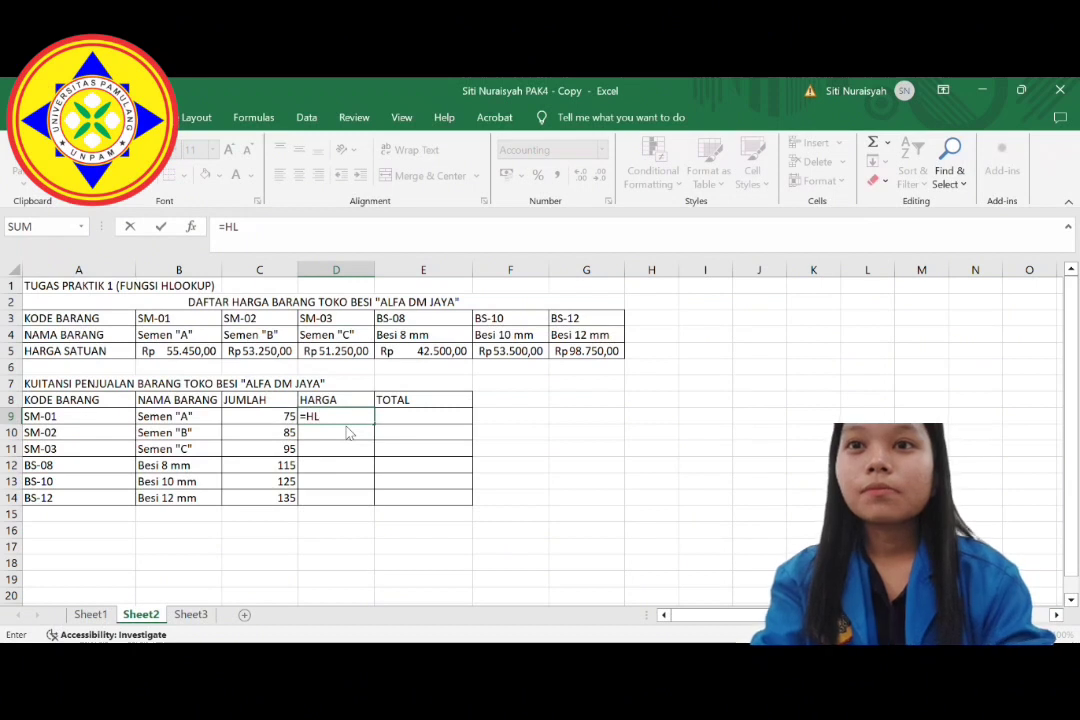
{"action": "key", "text": "Tab"}
{"action": "left_click", "coordinate": [76, 424]}
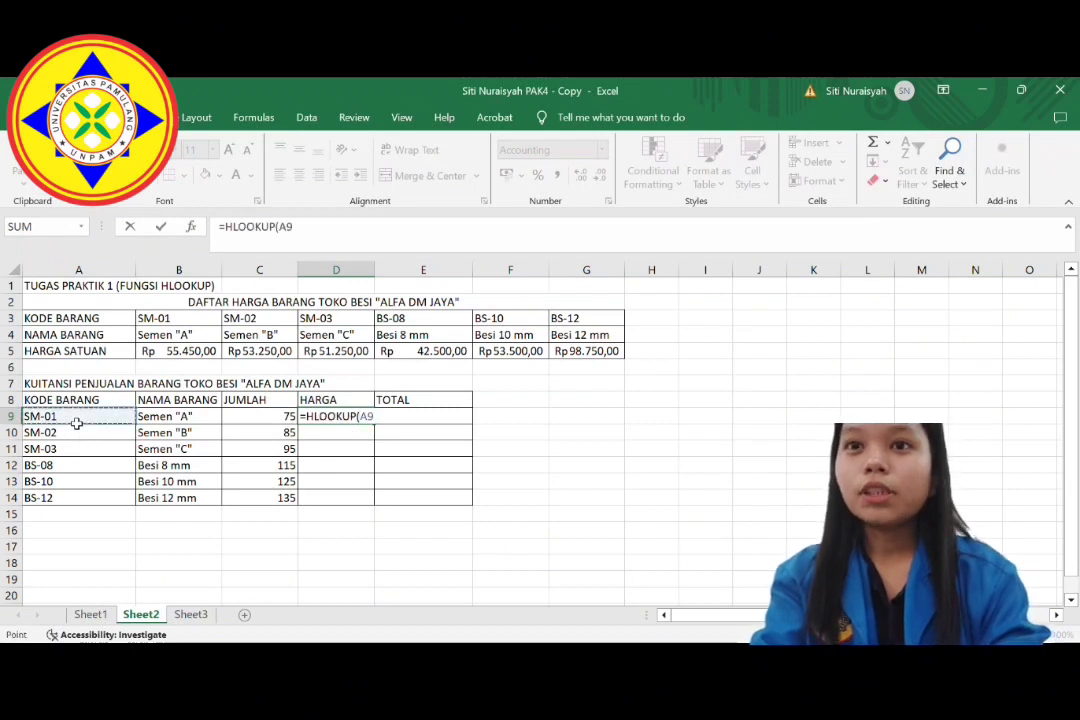
{"action": "type", "text": ";"}
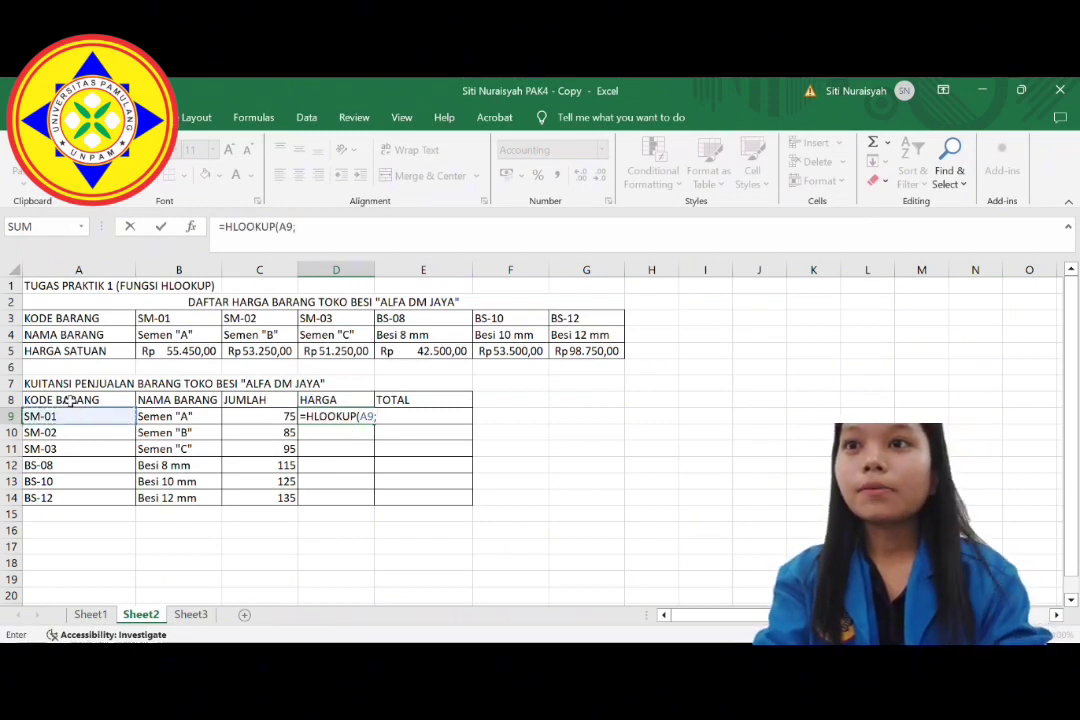
{"action": "left_click", "coordinate": [37, 320]}
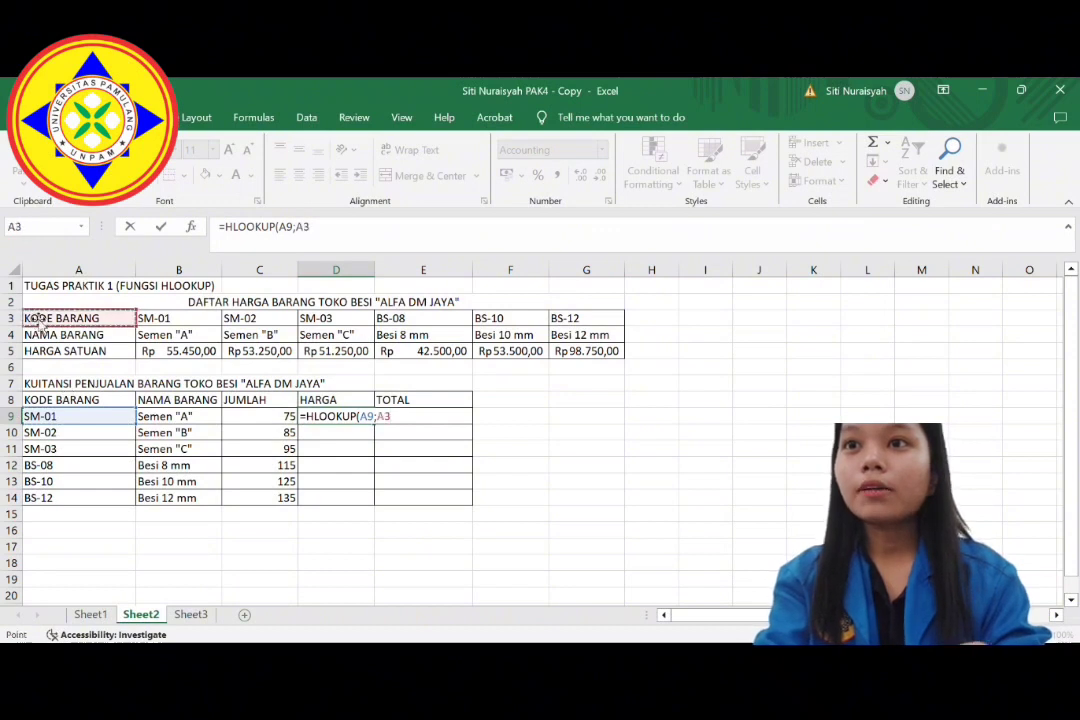
{"action": "left_click_drag", "start_coordinate": [116, 320], "coordinate": [603, 352]}
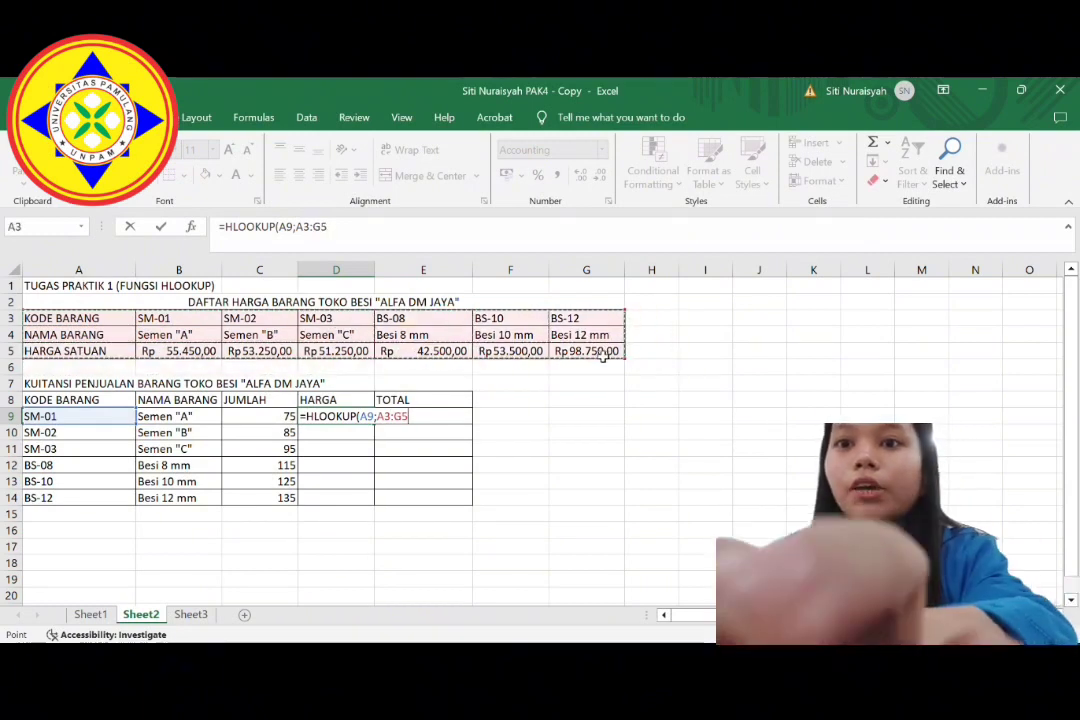
{"action": "key", "text": "F4"}
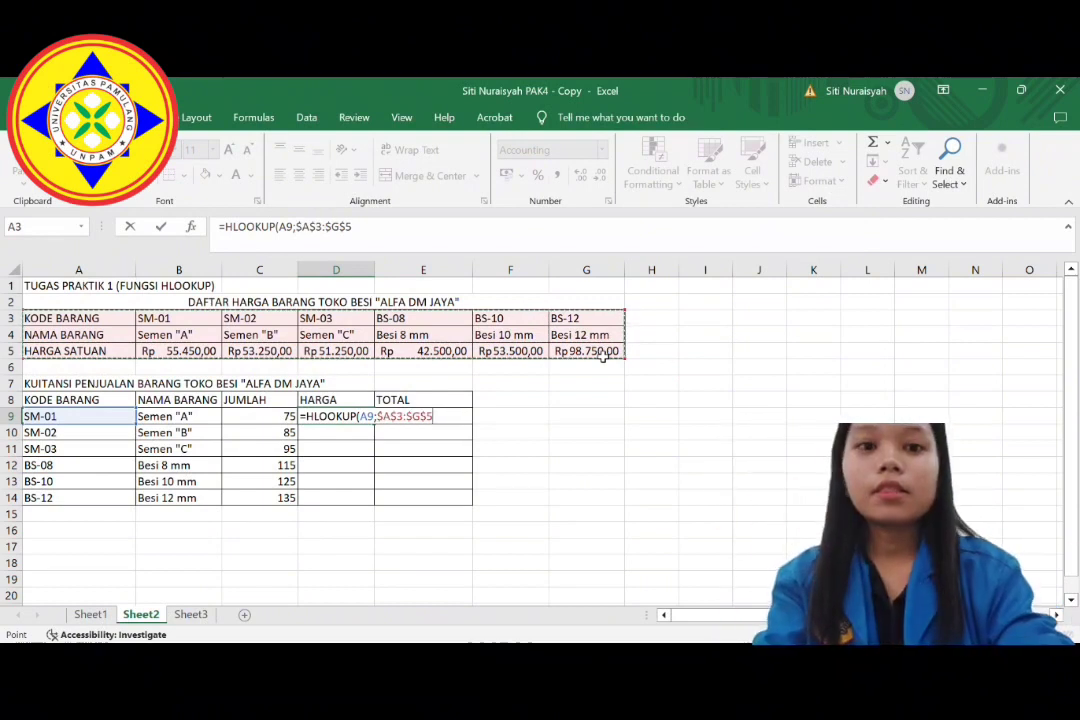
{"action": "type", "text": ";"}
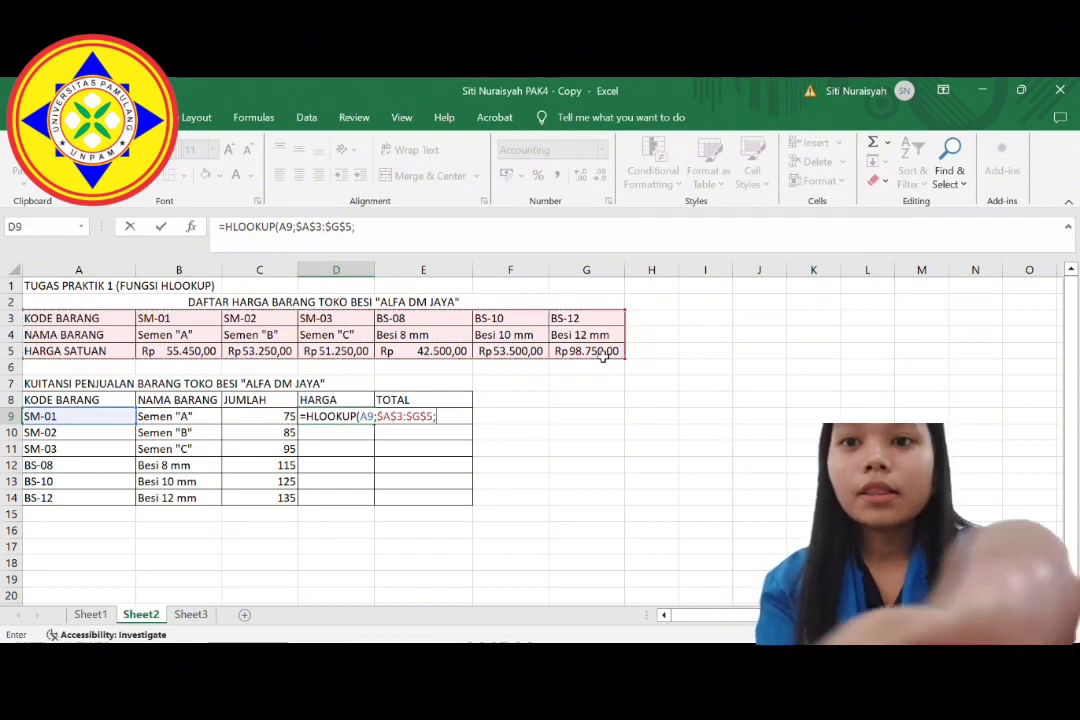
{"action": "type", "text": "3"}
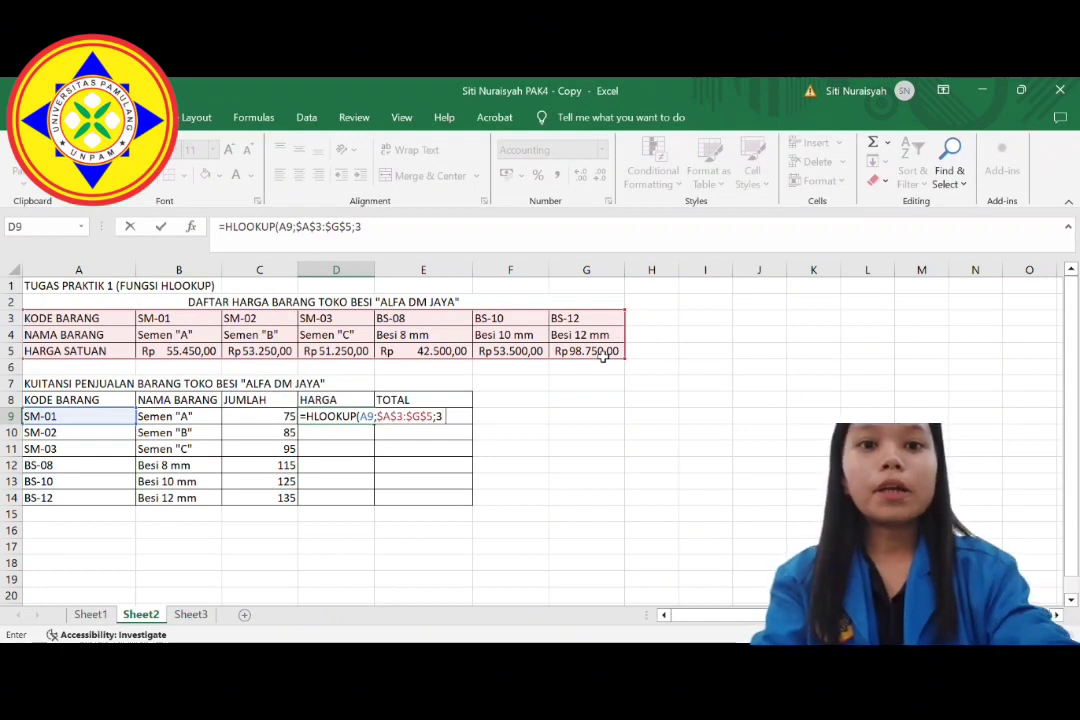
{"action": "type", "text": ";0"}
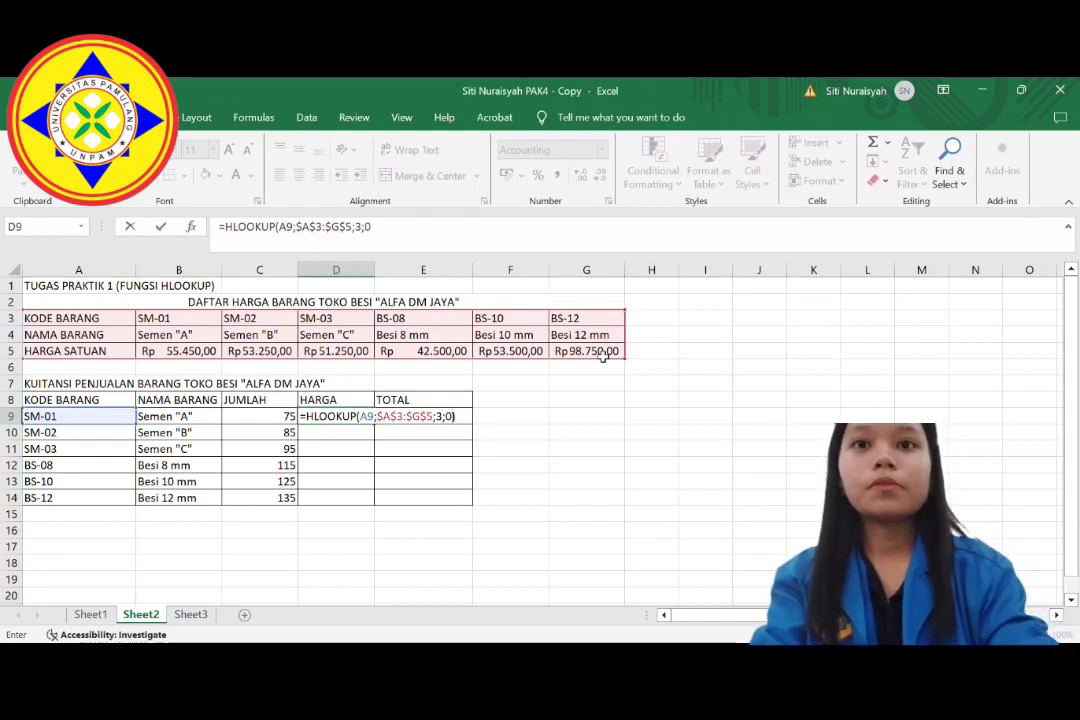
{"action": "key", "text": "Return"}
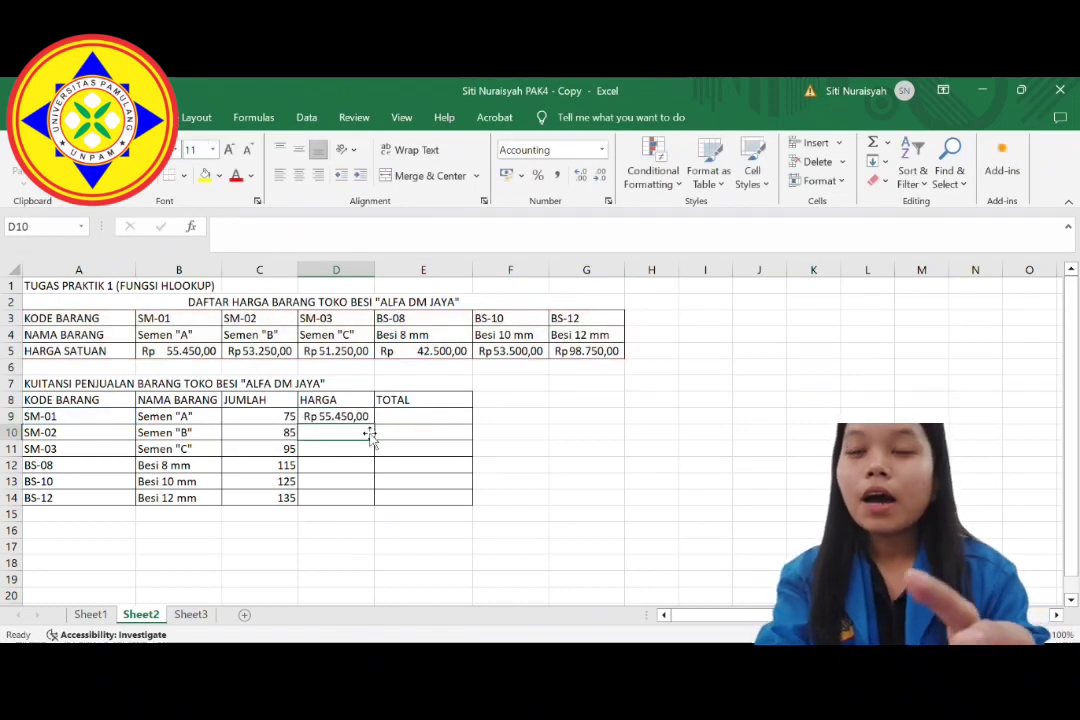
Fill the HARGA formula from cell D9 down through D14.
{"action": "left_click", "coordinate": [345, 417]}
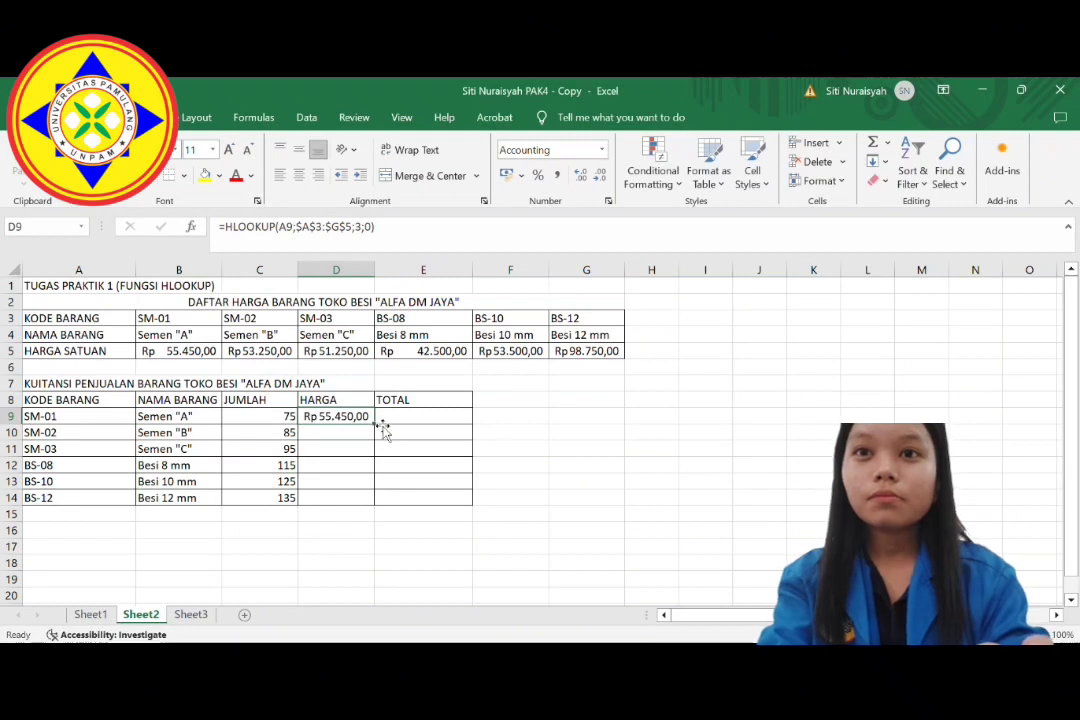
{"action": "left_click_drag", "start_coordinate": [380, 430], "coordinate": [379, 513]}
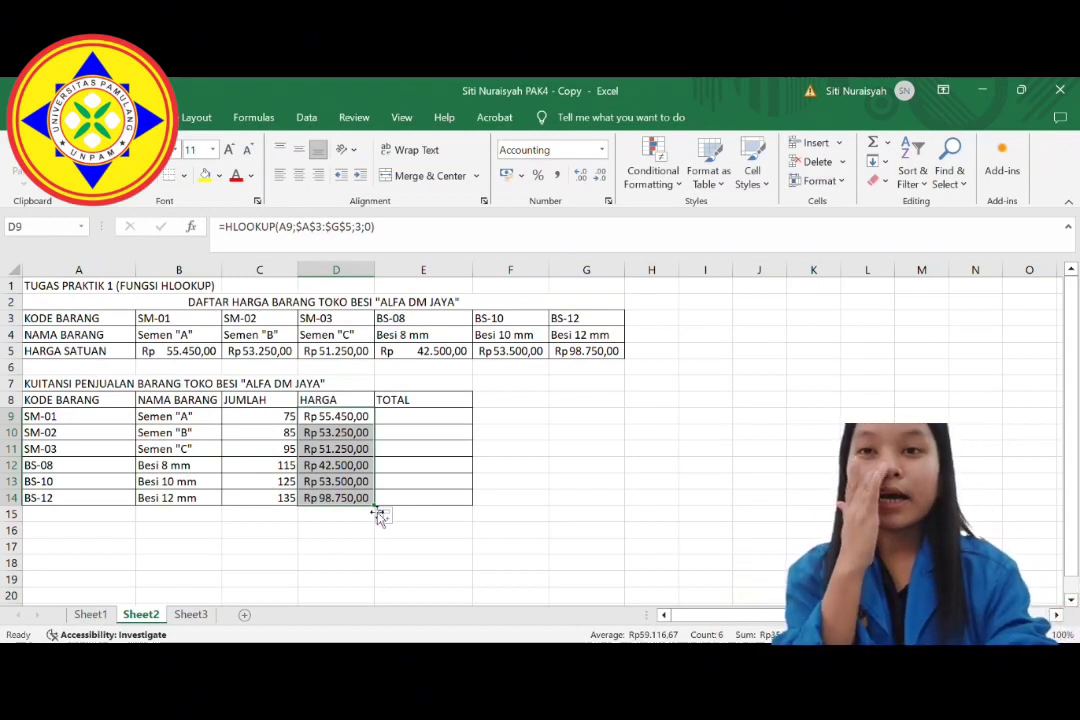
Enter the formula =C9*D9 in cell E9 for TOTAL and fill it down through E14.
{"action": "left_click", "coordinate": [396, 423]}
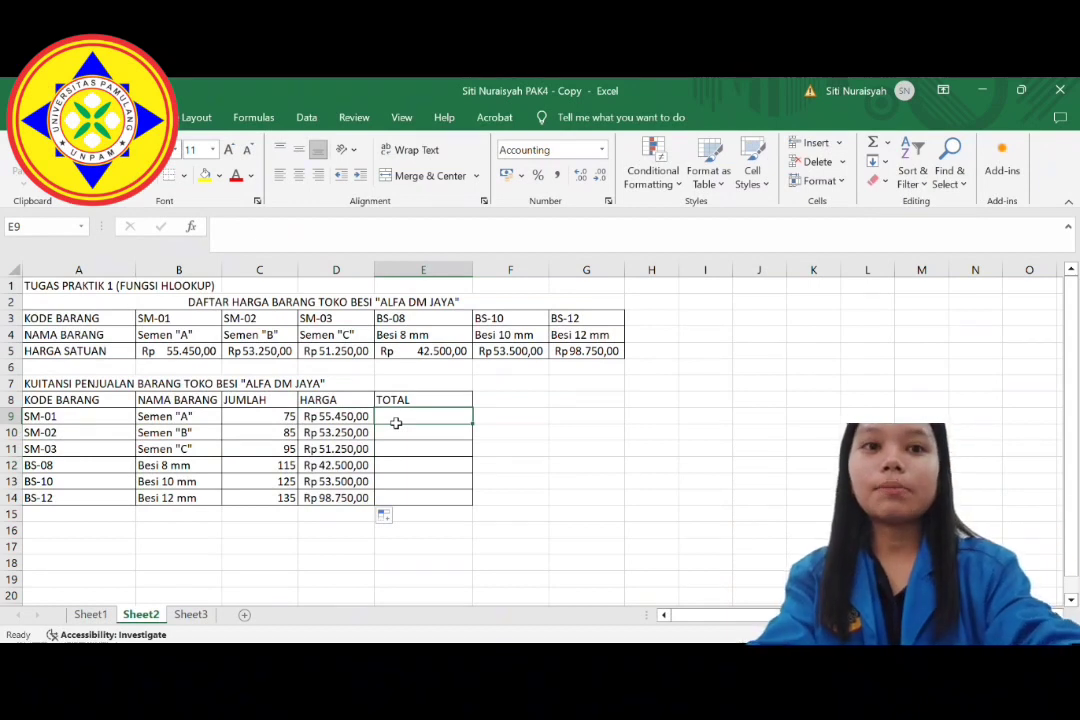
{"action": "type", "text": "="}
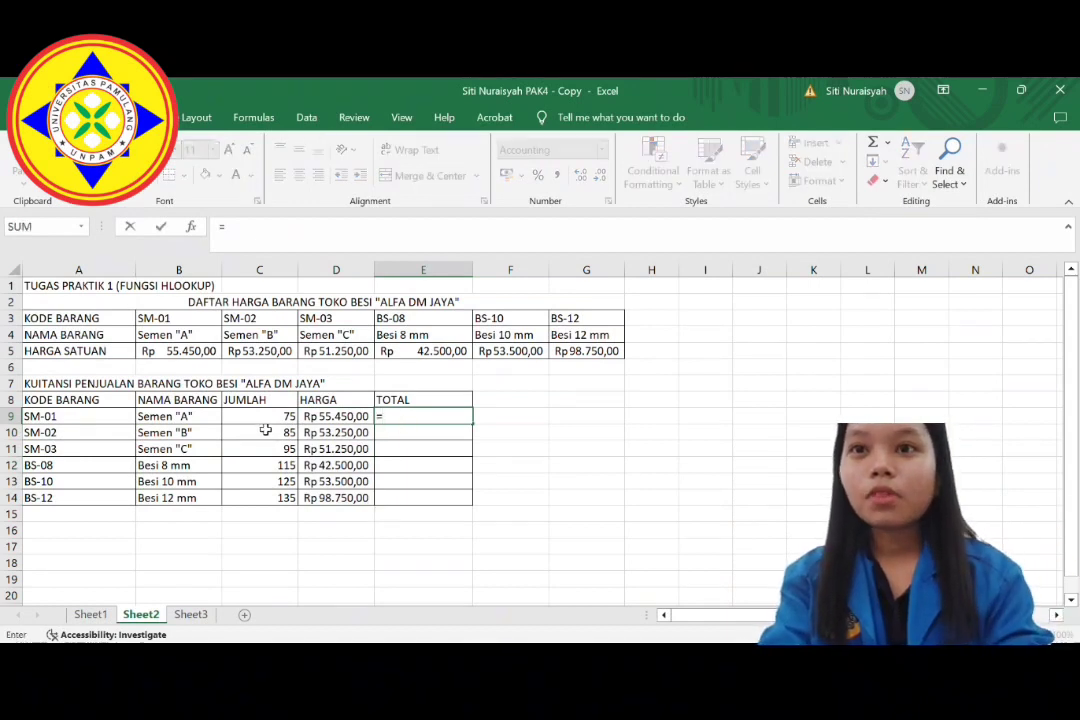
{"action": "key", "text": "Left"}
{"action": "key", "text": "Left"}
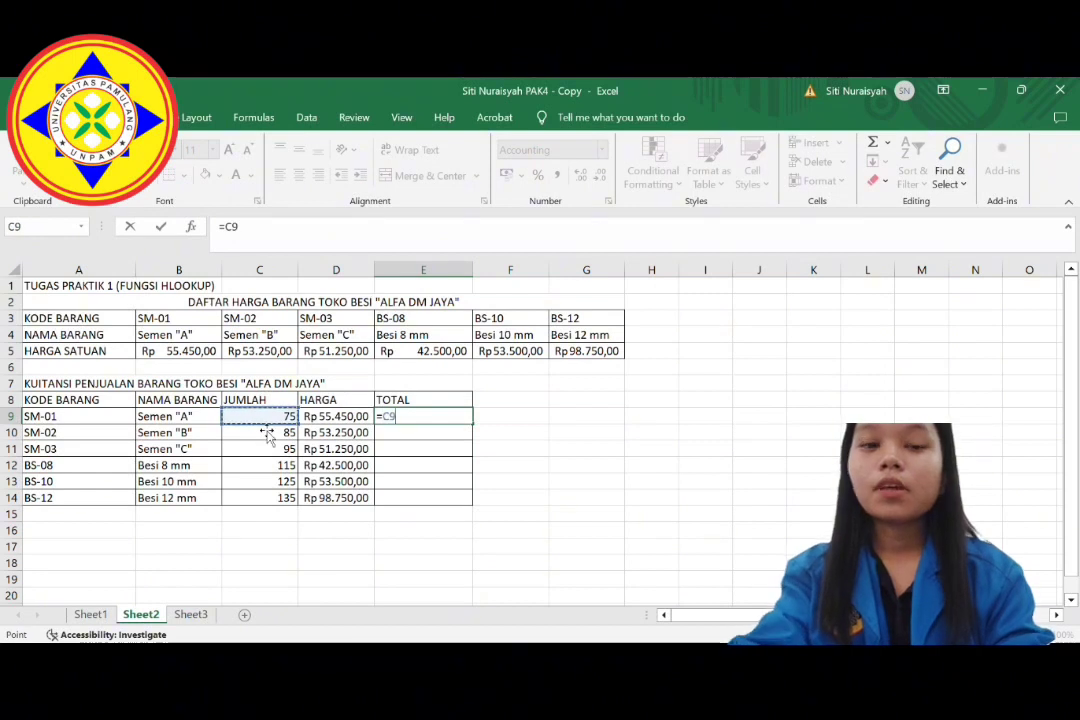
{"action": "type", "text": ";"}
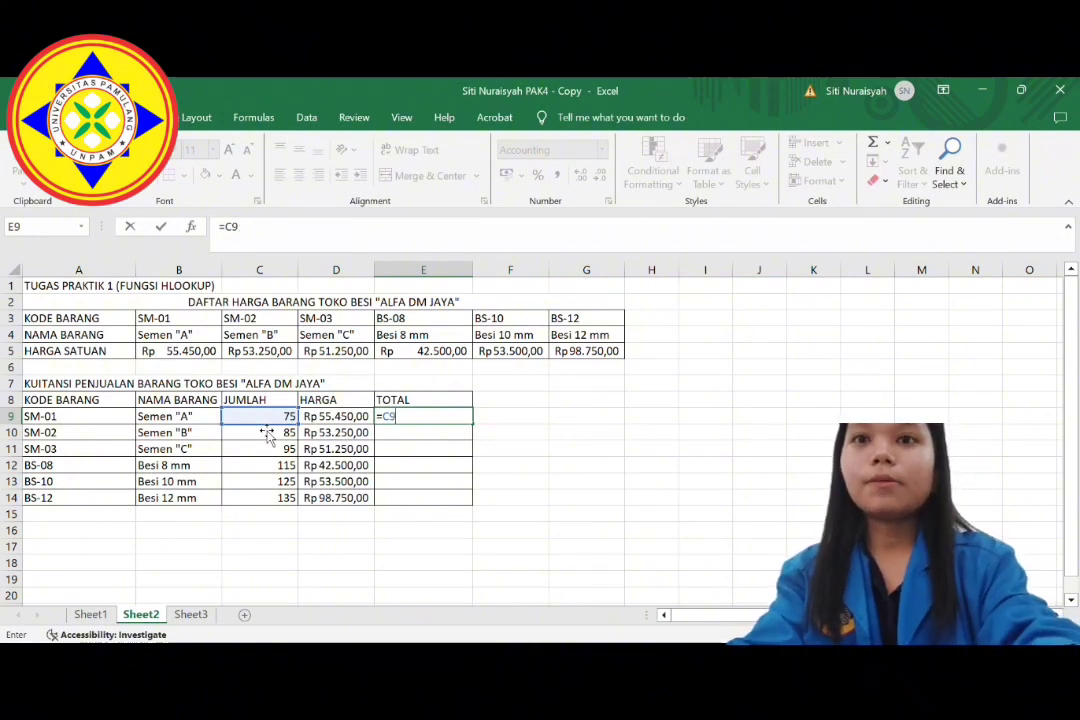
{"action": "type", "text": "*"}
{"action": "left_click", "coordinate": [320, 418]}
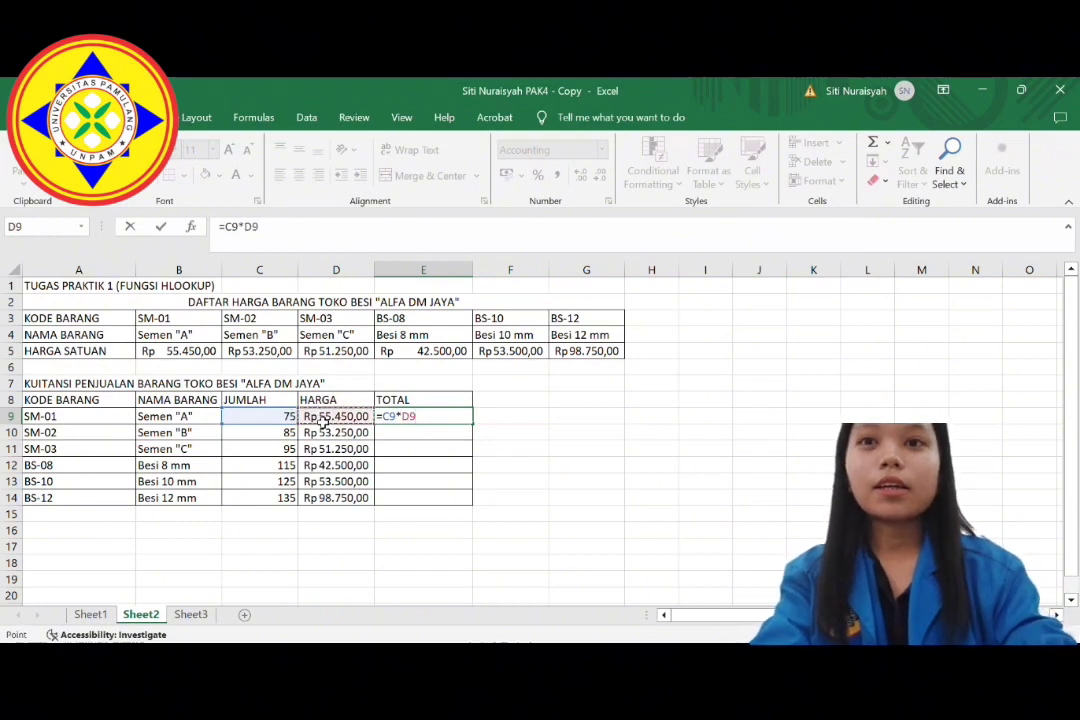
{"action": "key", "text": "Return"}
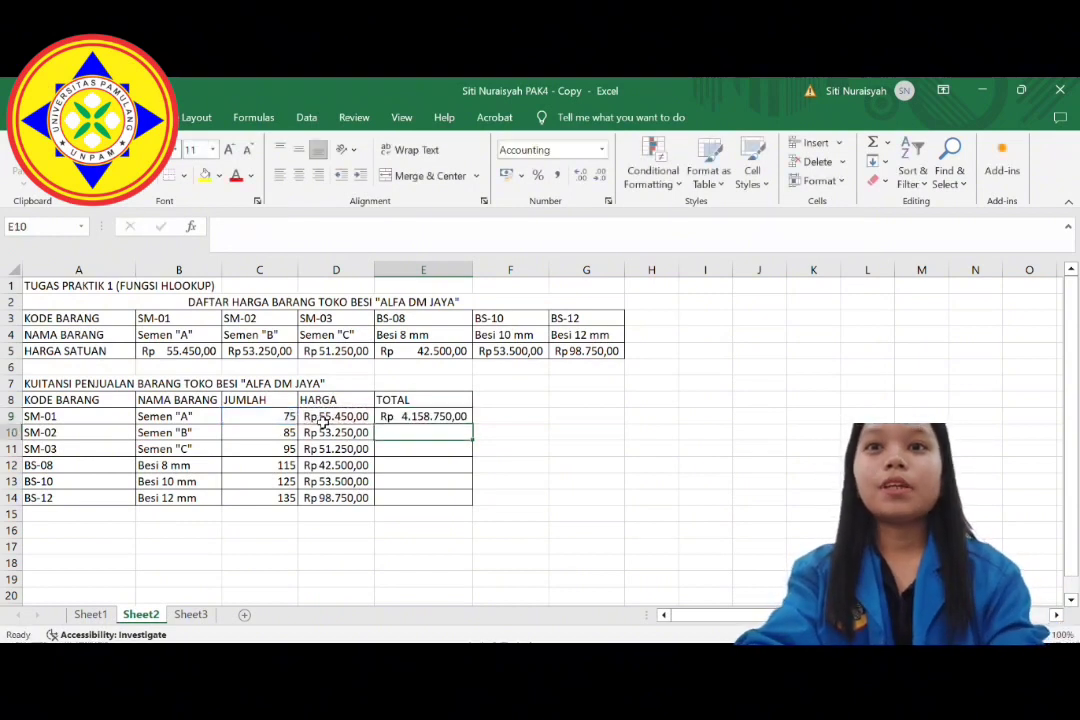
{"action": "left_click", "coordinate": [425, 417]}
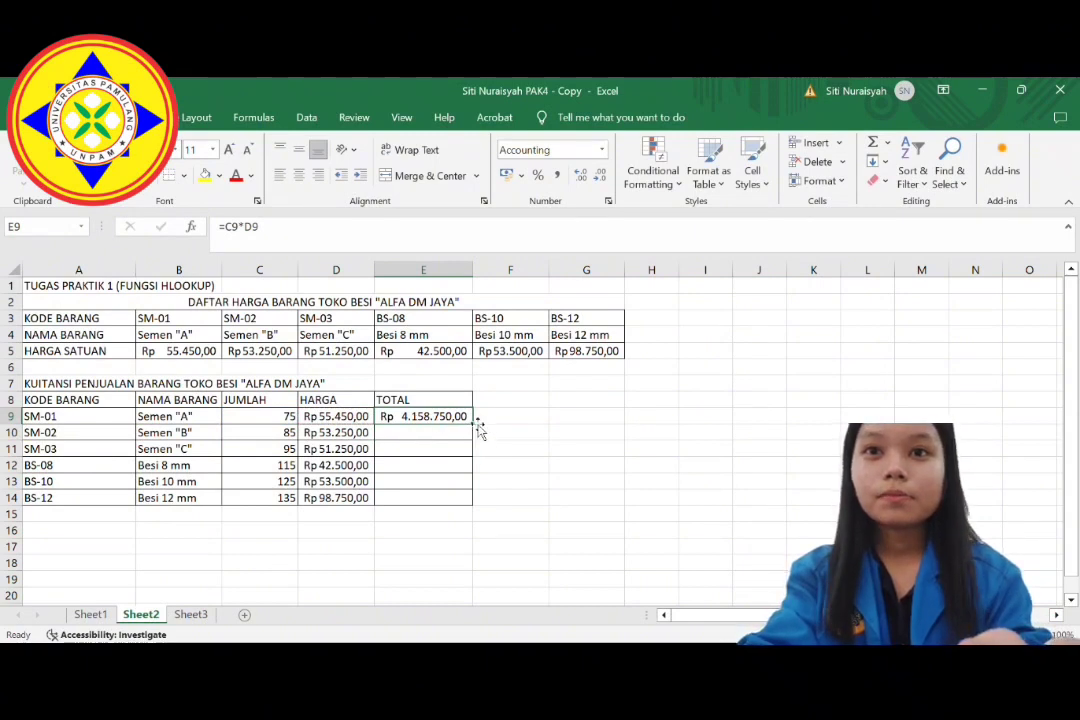
{"action": "left_click_drag", "start_coordinate": [478, 432], "coordinate": [477, 513]}
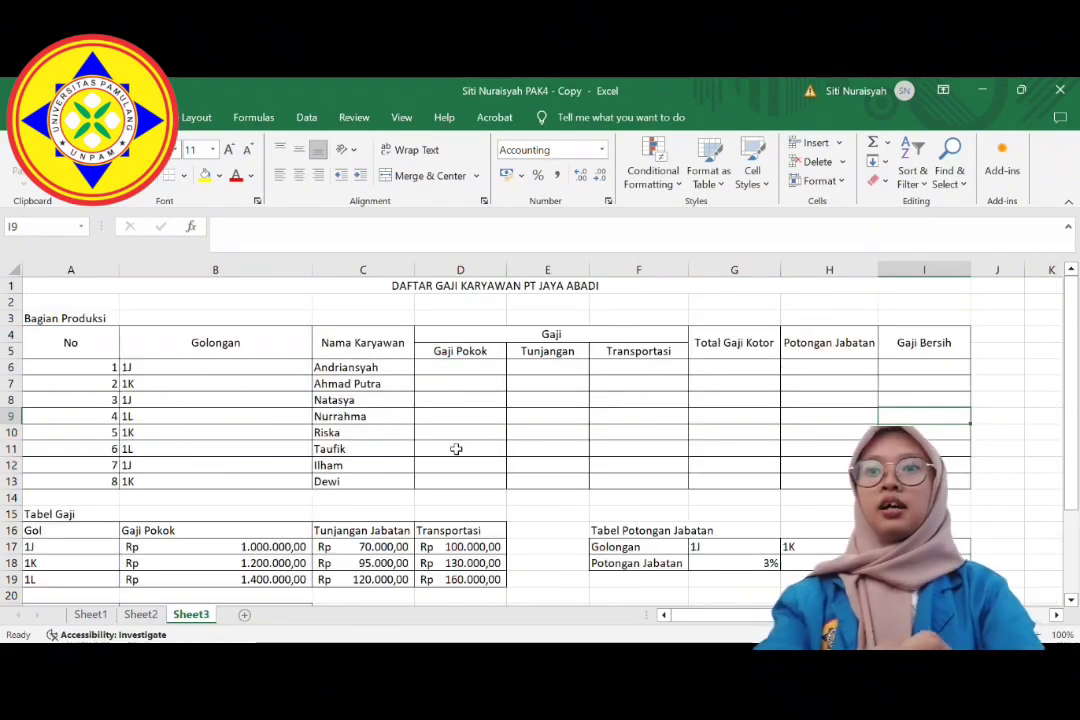
On Sheet3, review the employee salary list, the Tabel Gaji and Tabel Potongan Jabatan tables, and the Rumus list below them.
{"action": "scroll", "coordinate": [452, 448], "scroll_direction": "down", "scroll_amount": 1}
{"action": "scroll", "coordinate": [452, 448], "scroll_direction": "up", "scroll_amount": 1}
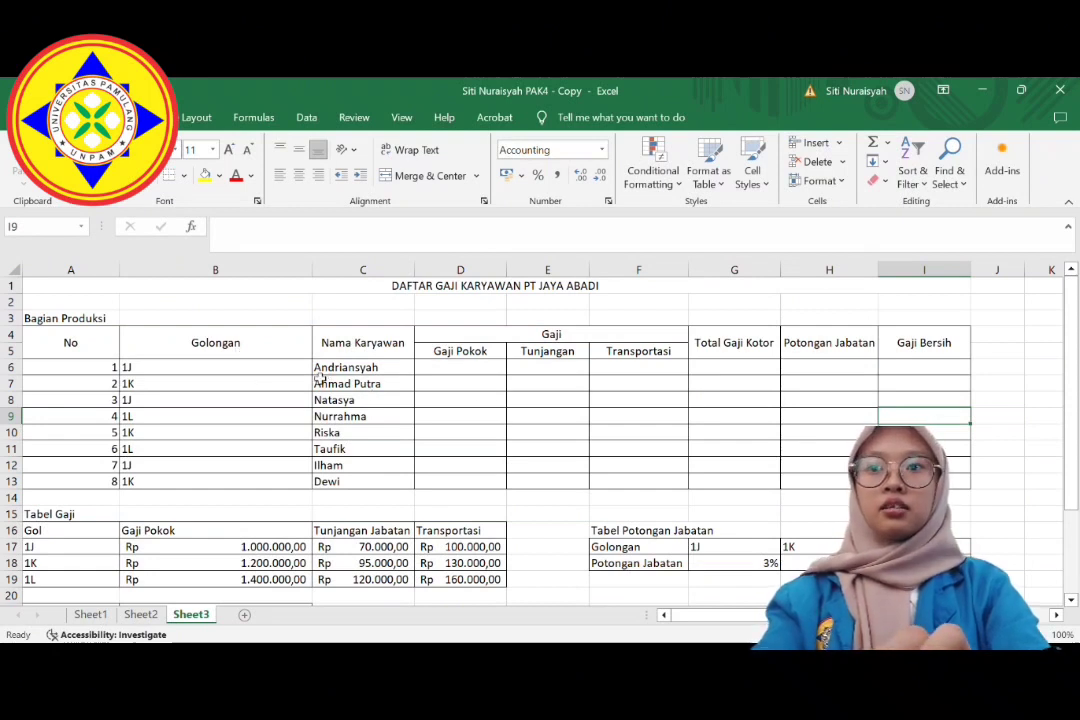
{"action": "left_click", "coordinate": [454, 437]}
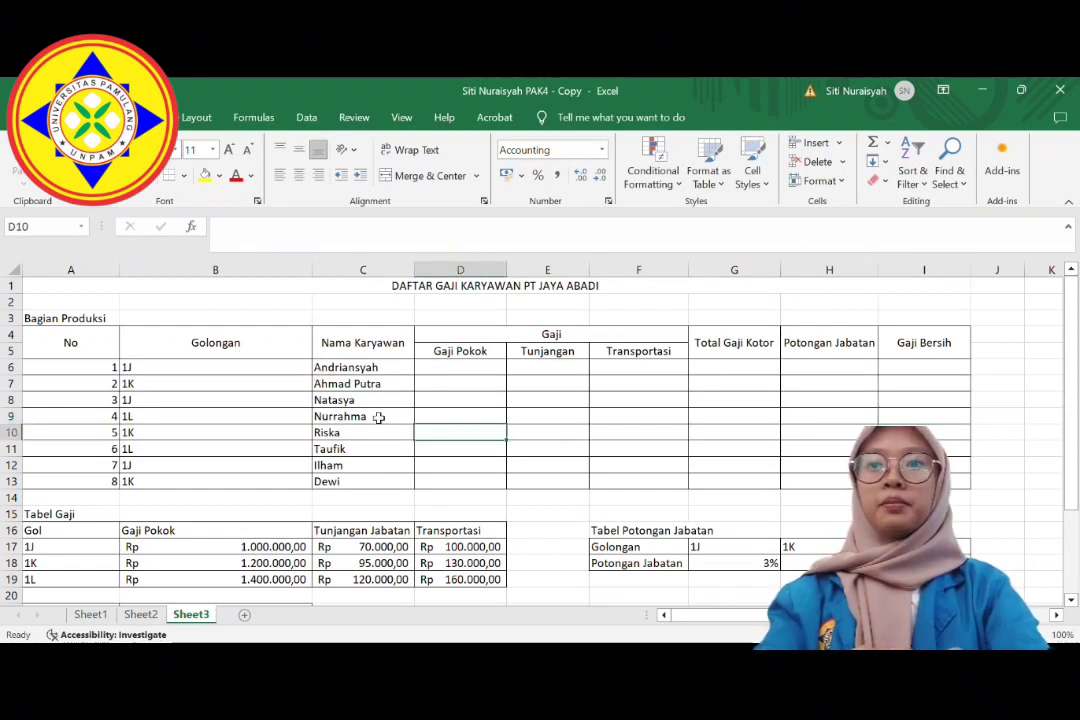
{"action": "scroll", "coordinate": [415, 475], "scroll_direction": "down", "scroll_amount": 1}
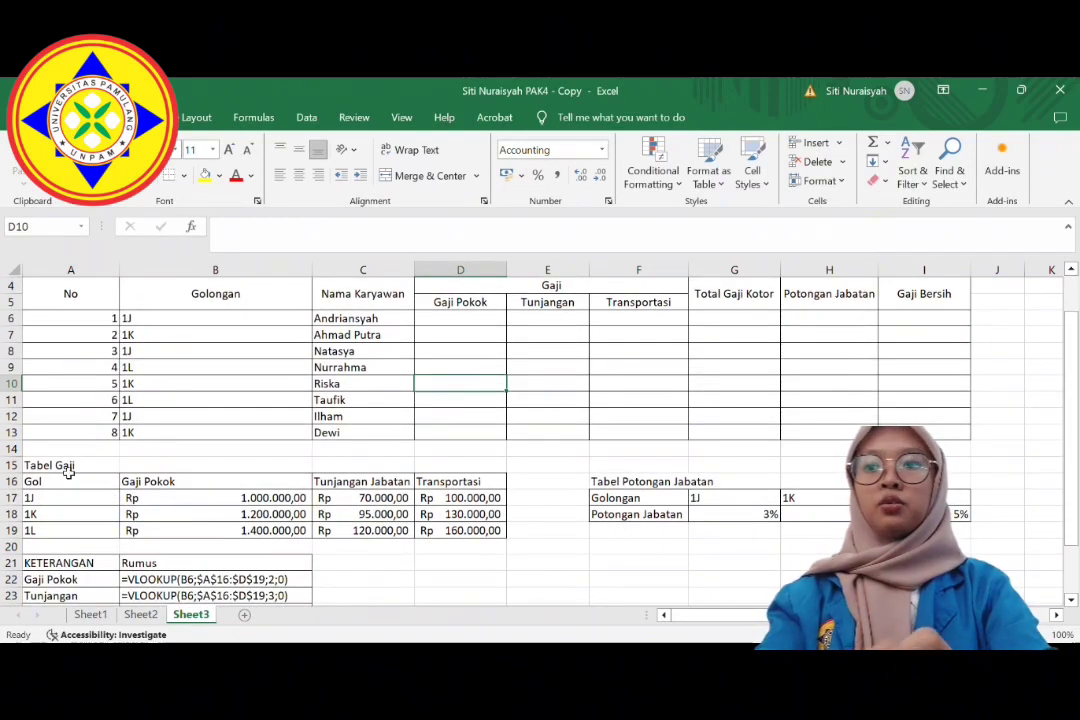
{"action": "scroll", "coordinate": [217, 513], "scroll_direction": "up", "scroll_amount": 1}
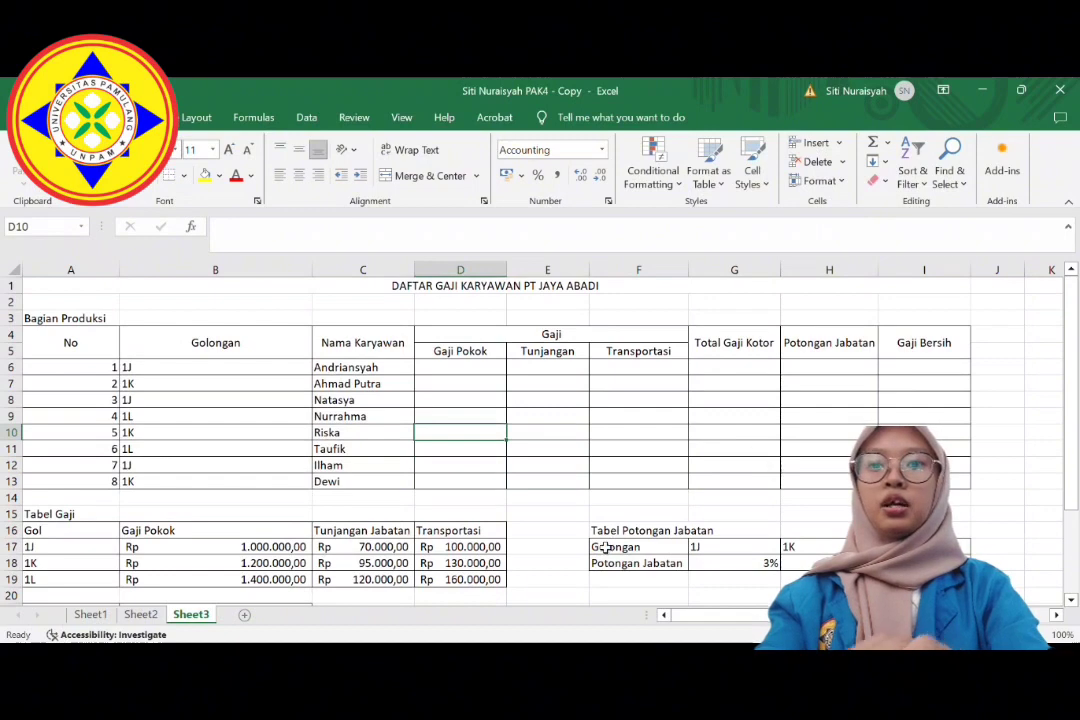
{"action": "scroll", "coordinate": [605, 548], "scroll_direction": "down", "scroll_amount": 3}
{"action": "scroll", "coordinate": [612, 530], "scroll_direction": "up", "scroll_amount": 1}
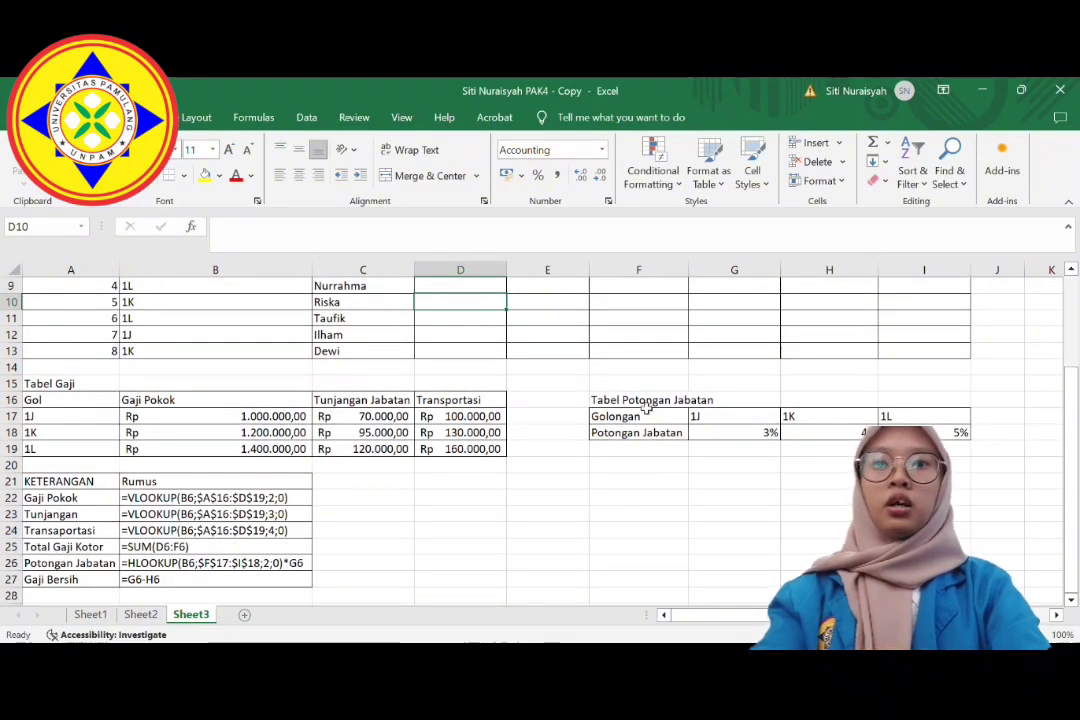
{"action": "scroll", "coordinate": [646, 410], "scroll_direction": "up", "scroll_amount": 3}
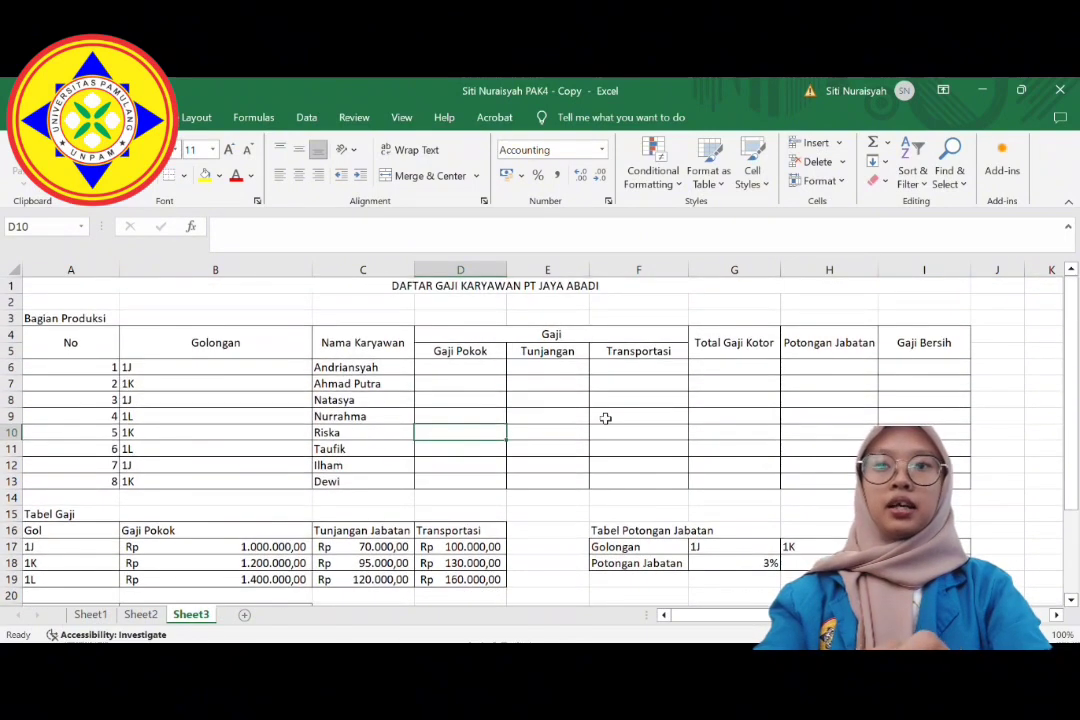
Enter the formula =VLOOKUP(B6;$A$16:$D$19;2;0) in cell D6 to look up the first employee's Gaji Pokok.
{"action": "left_click", "coordinate": [453, 369]}
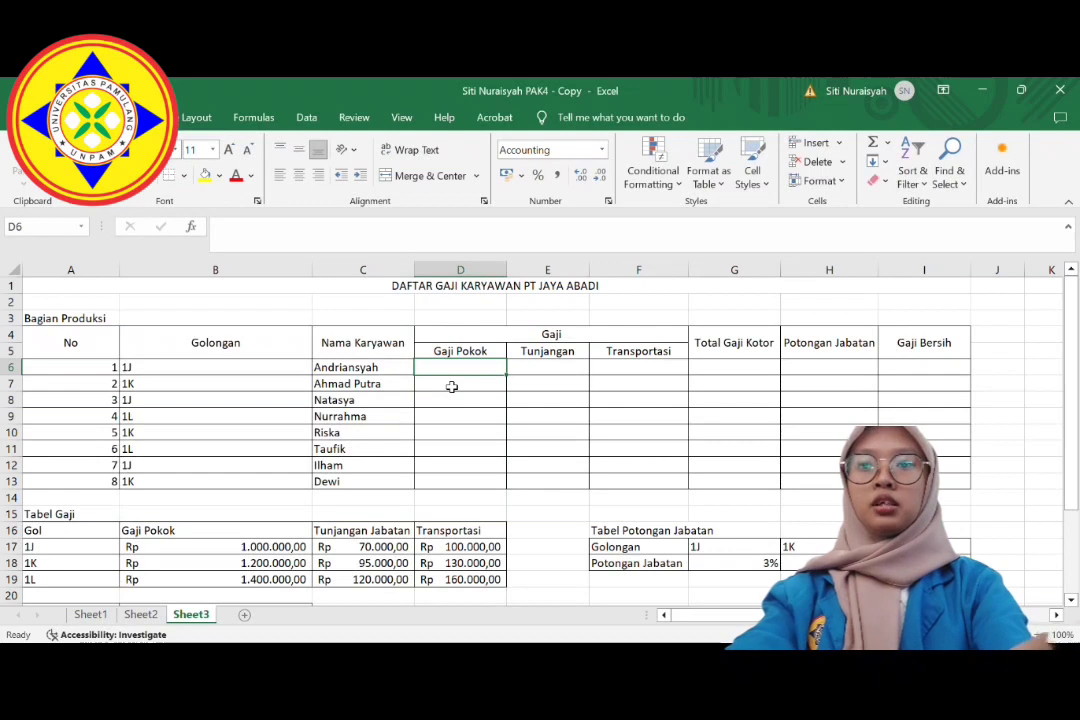
{"action": "type", "text": "="}
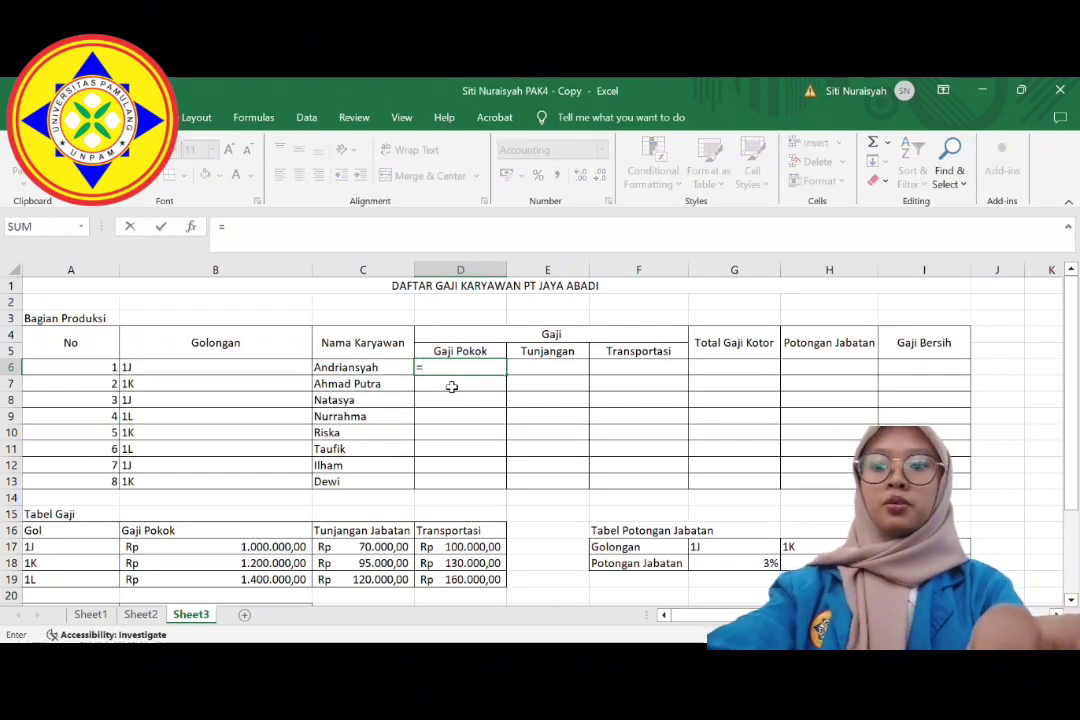
{"action": "type", "text": "VLOO"}
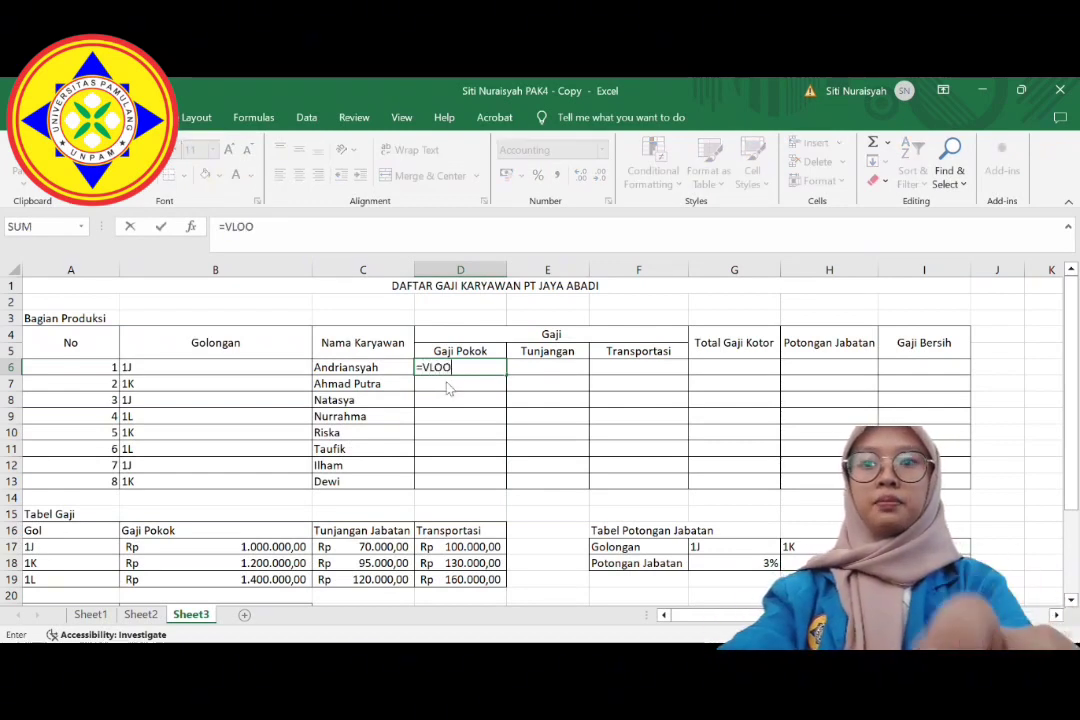
{"action": "type", "text": "KUP("}
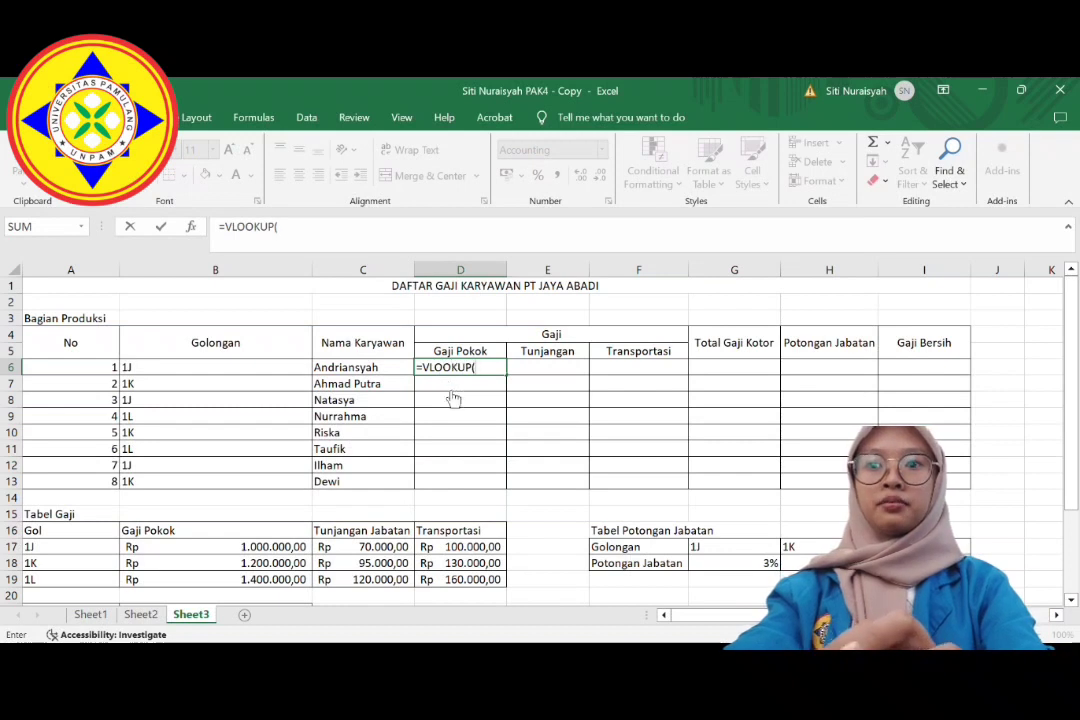
{"action": "left_click", "coordinate": [220, 373]}
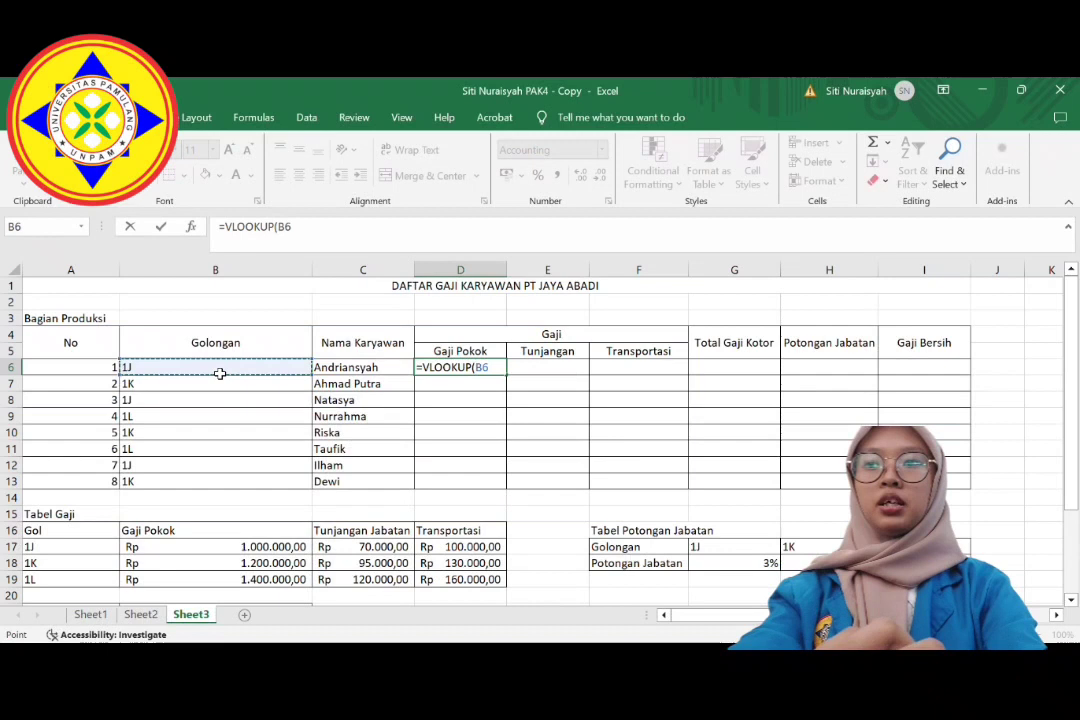
{"action": "type", "text": ";"}
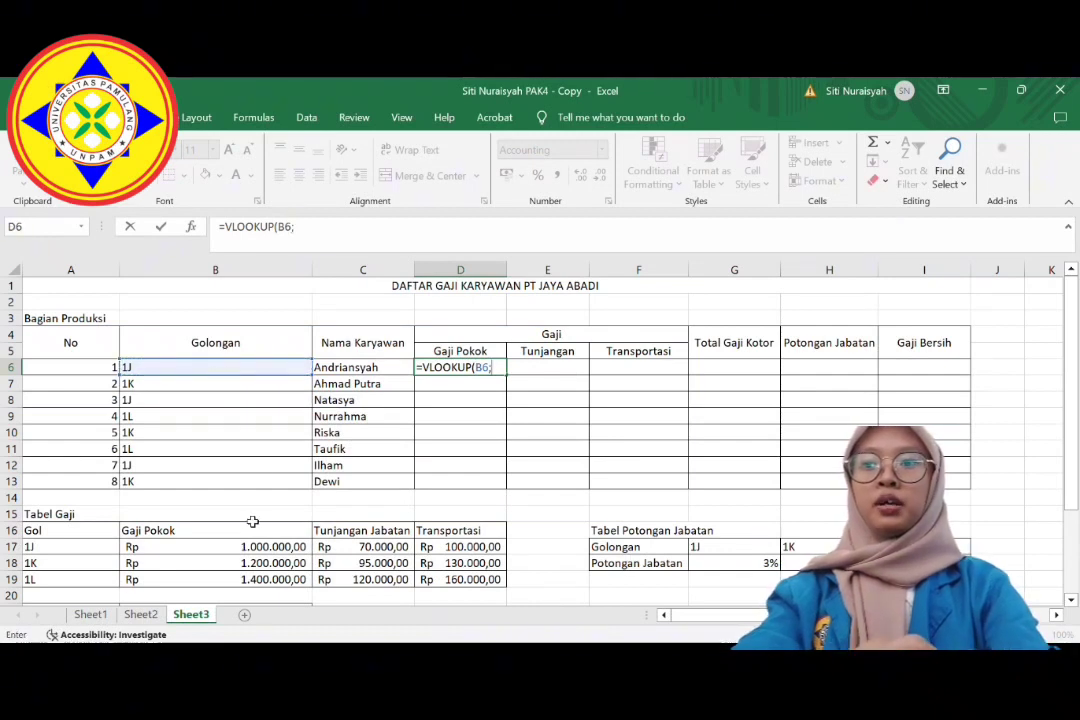
{"action": "left_click_drag", "start_coordinate": [75, 535], "coordinate": [459, 588]}
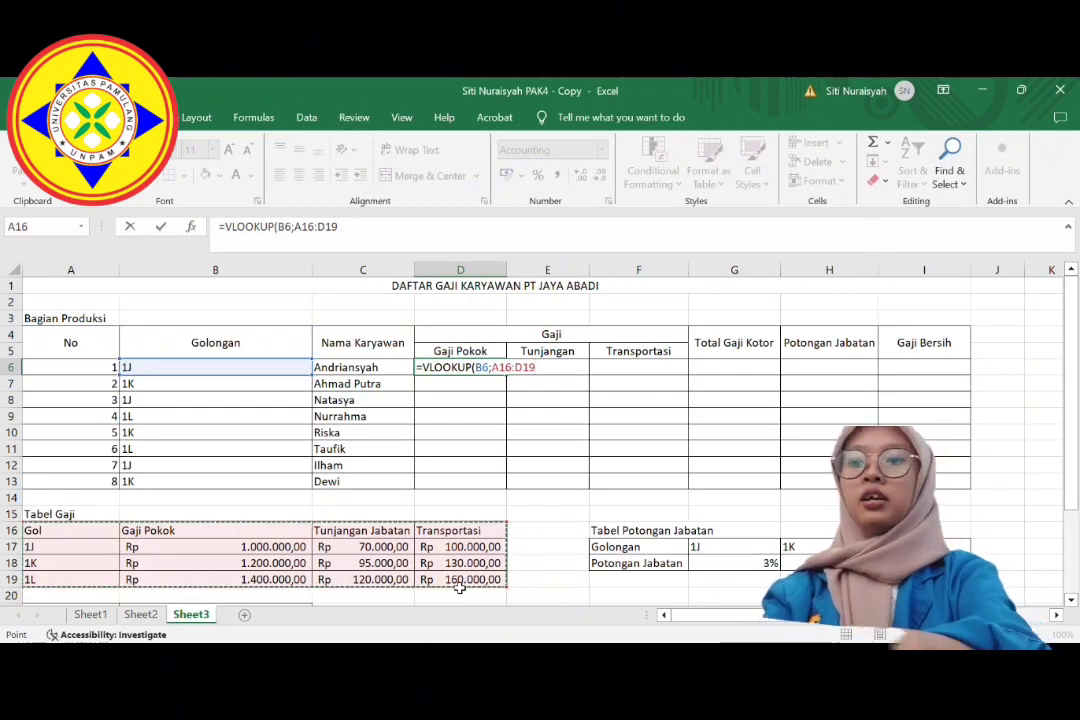
{"action": "key", "text": "F4"}
{"action": "type", "text": ";2"}
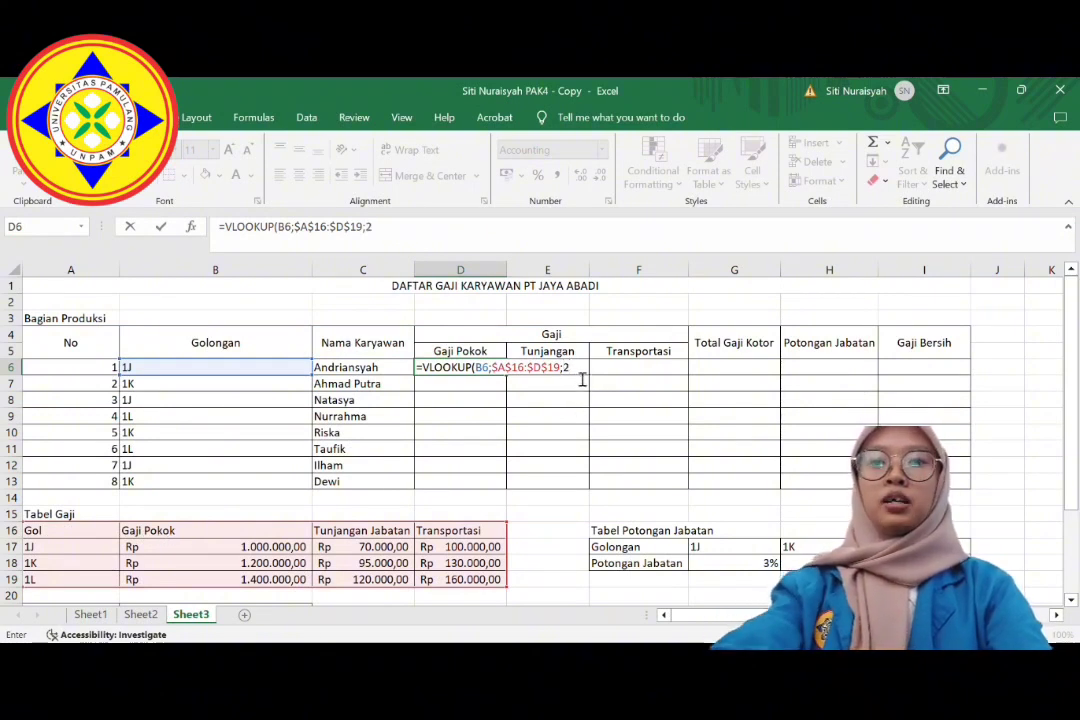
{"action": "type", "text": "0"}
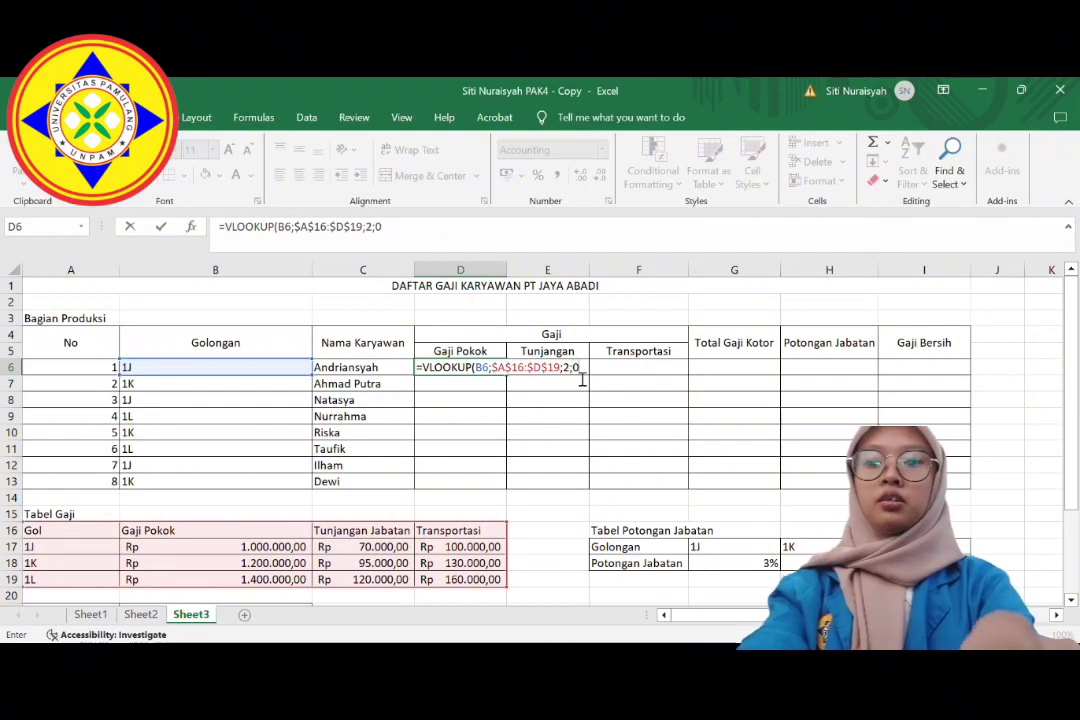
{"action": "key", "text": "Return"}
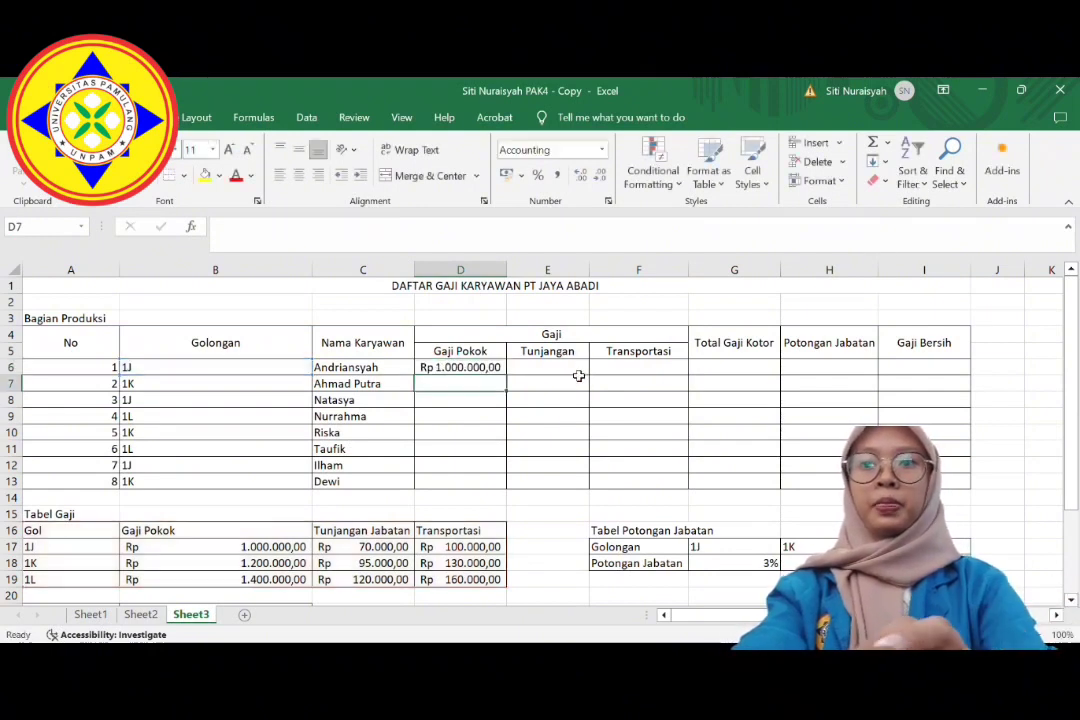
Fill the Gaji Pokok formula from D6 down through D13.
{"action": "left_click", "coordinate": [468, 370]}
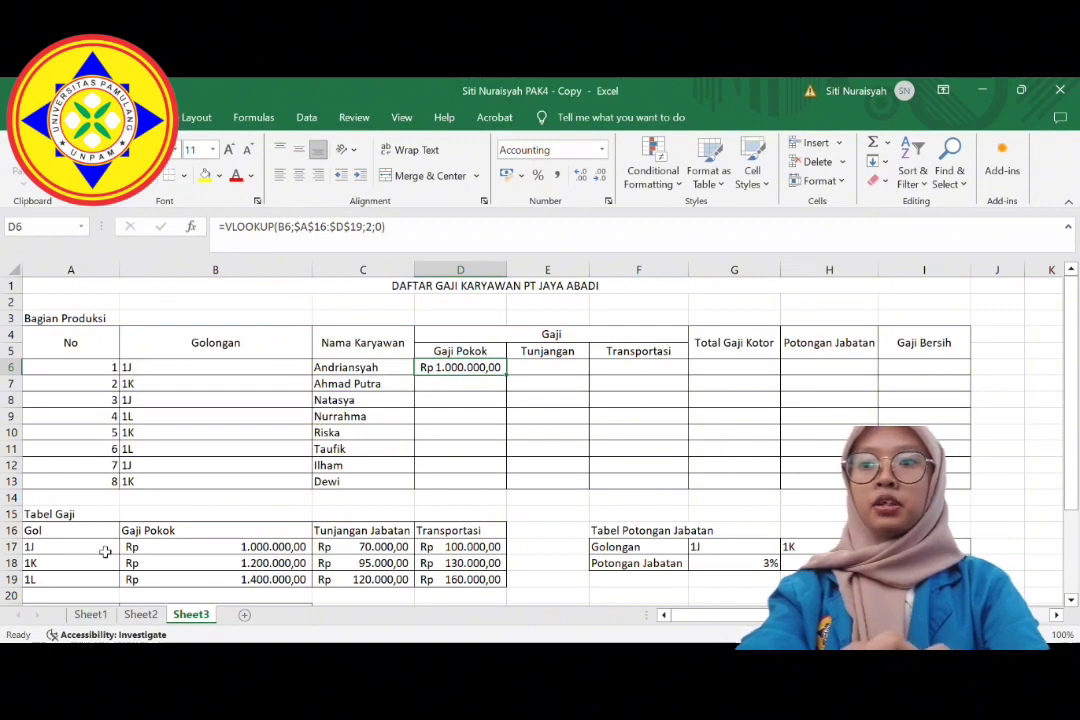
{"action": "double_click", "coordinate": [508, 377]}
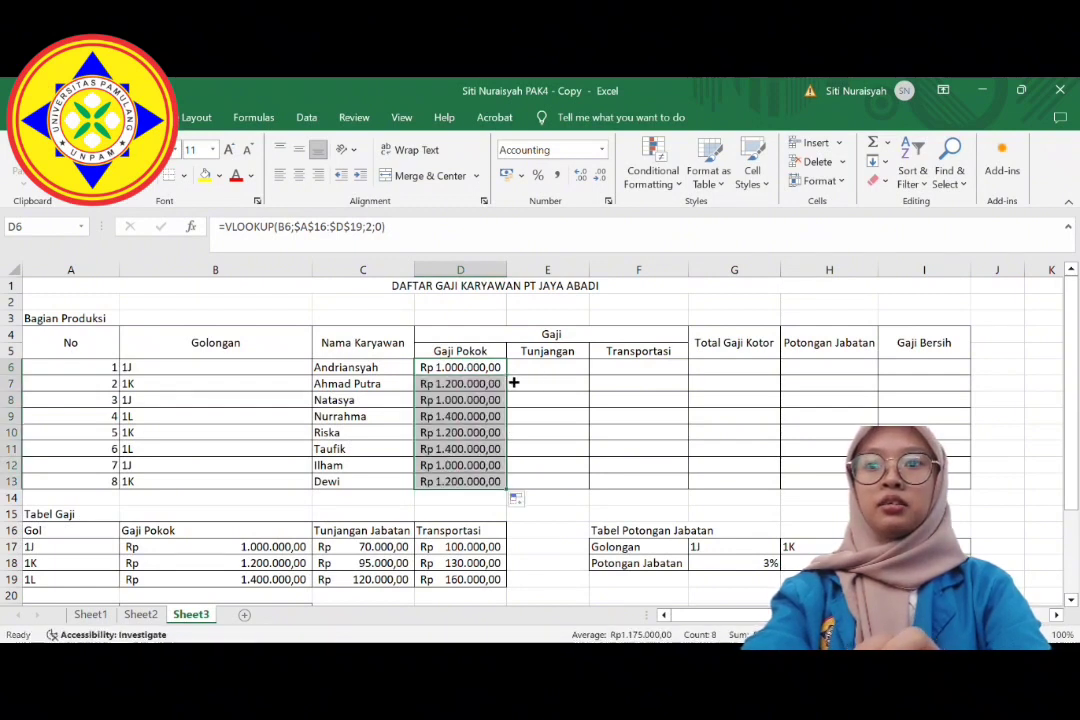
{"action": "left_click", "coordinate": [465, 465]}
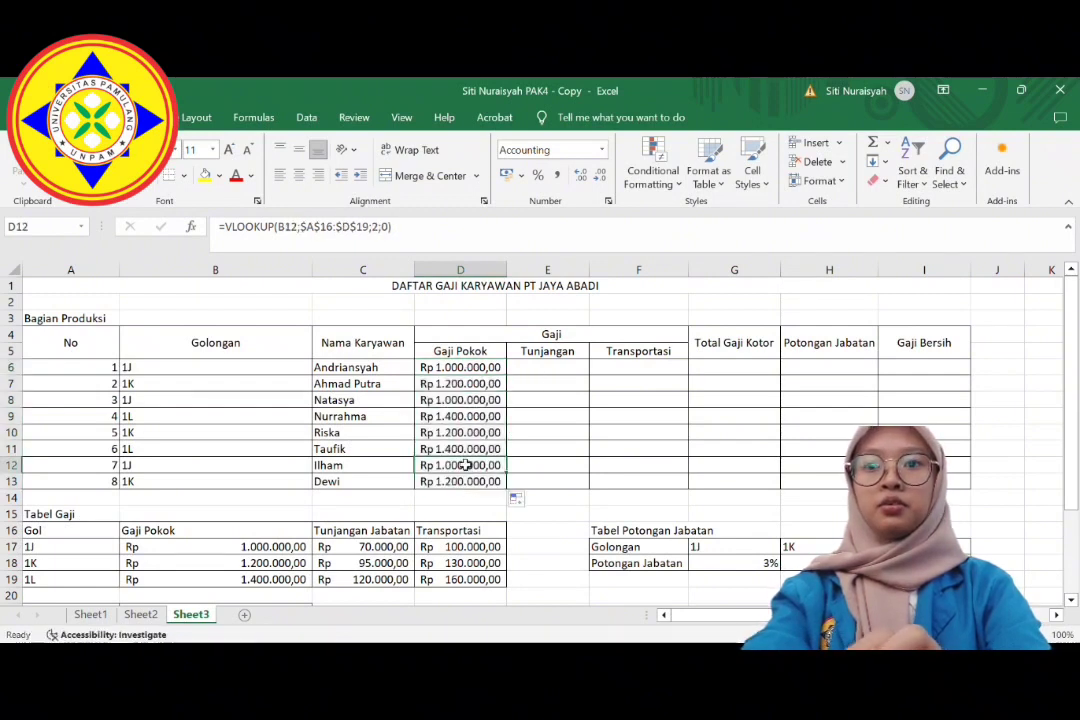
Enter the formula =VLOOKUP(B6;$A$16:$D$19;3;0) in cell E6 for Tunjangan and fill it down through E13.
{"action": "left_click", "coordinate": [546, 372]}
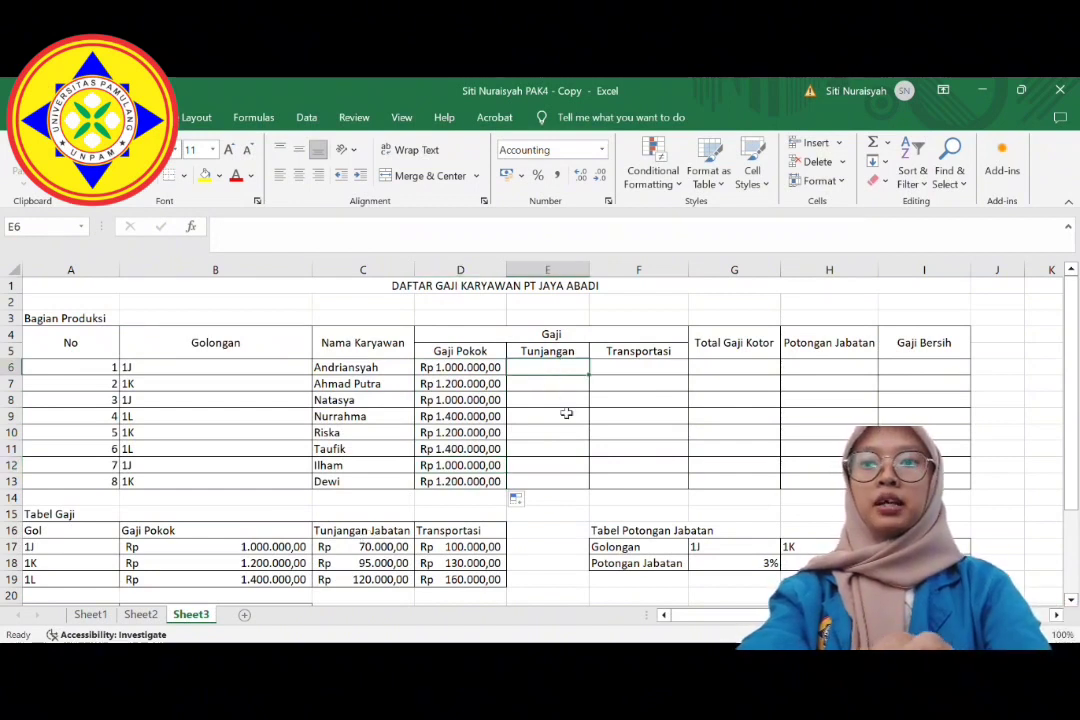
{"action": "type", "text": "=VLOO"}
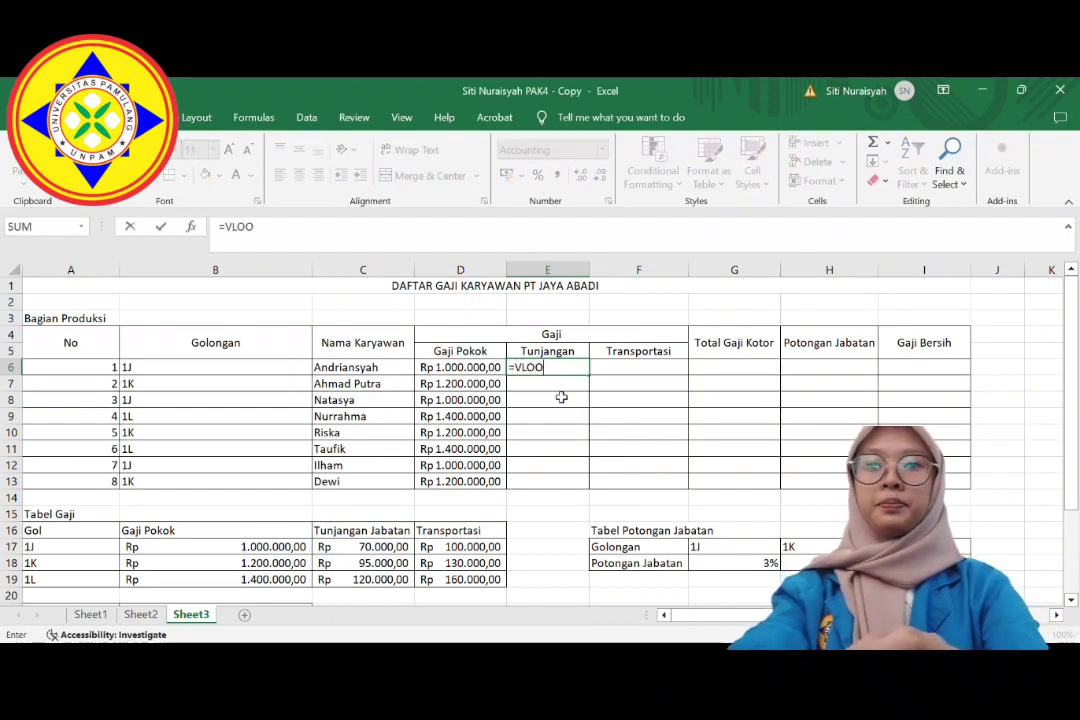
{"action": "type", "text": "KUP("}
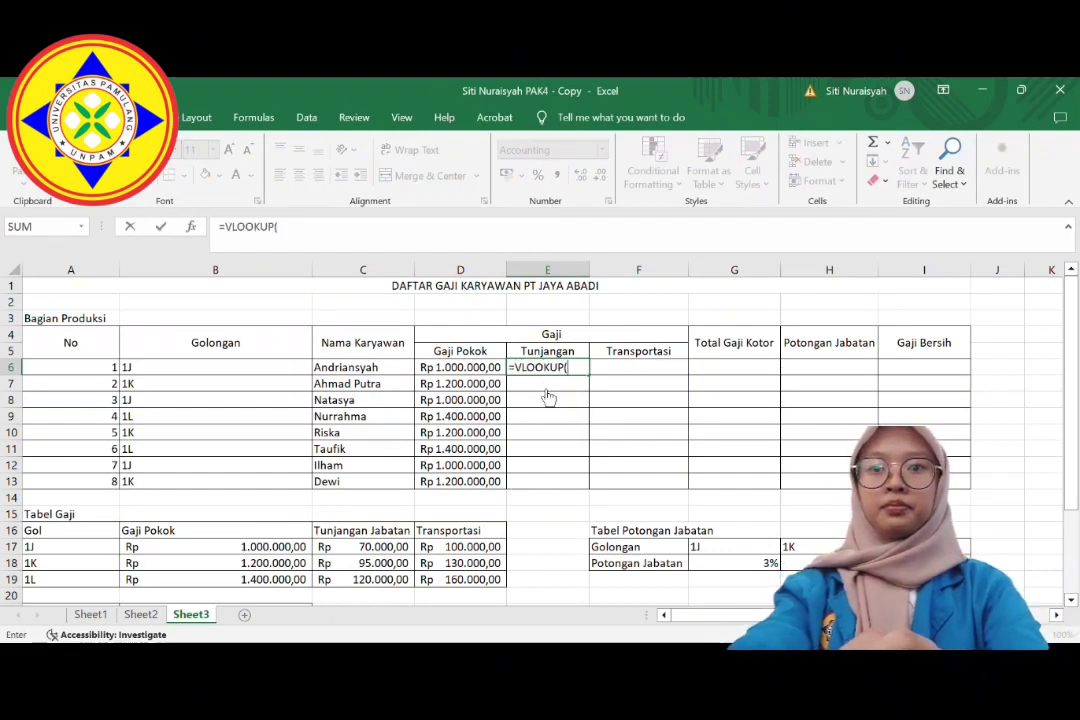
{"action": "left_click", "coordinate": [225, 375]}
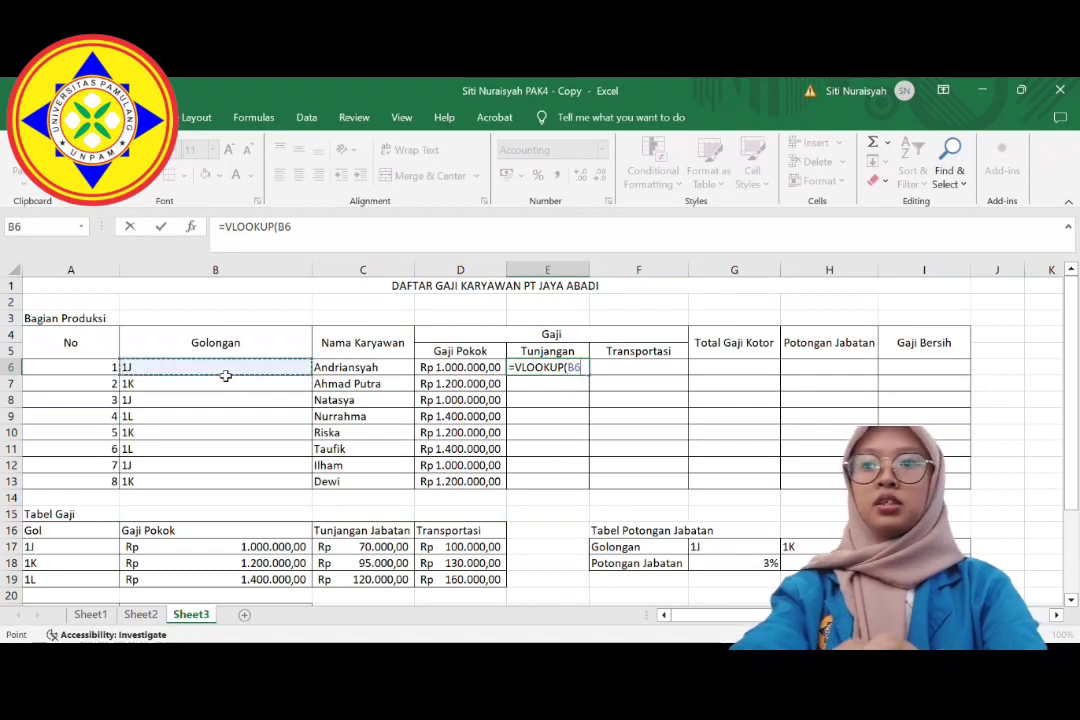
{"action": "type", "text": ";"}
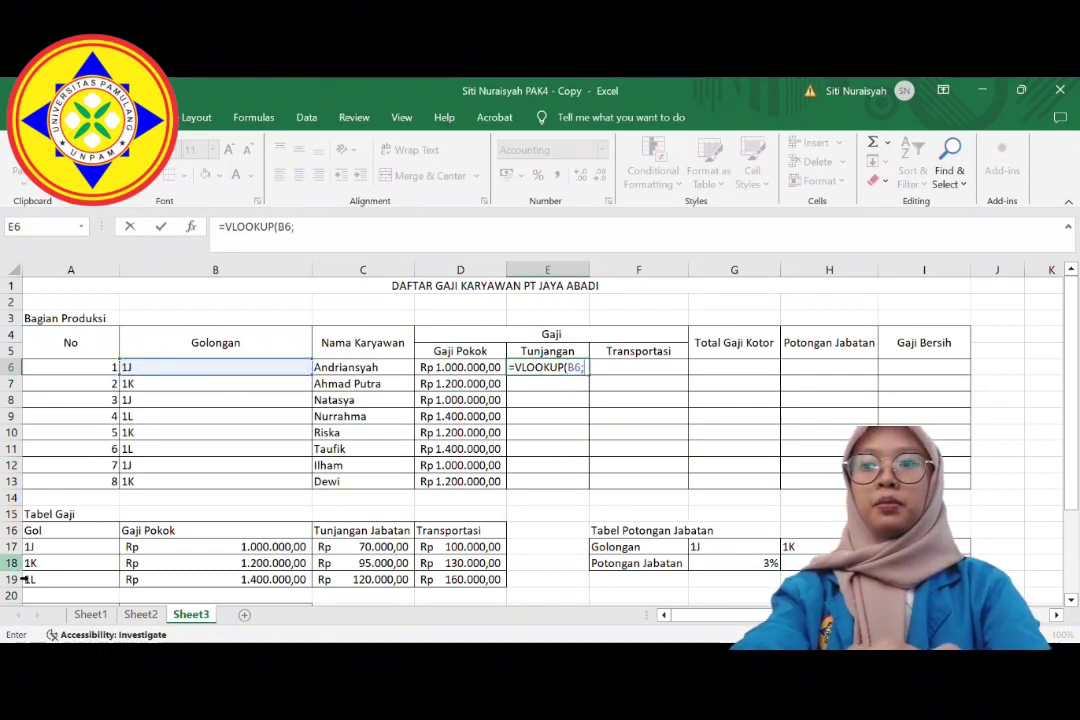
{"action": "left_click", "coordinate": [61, 533]}
{"action": "left_click_drag", "start_coordinate": [61, 533], "coordinate": [450, 588]}
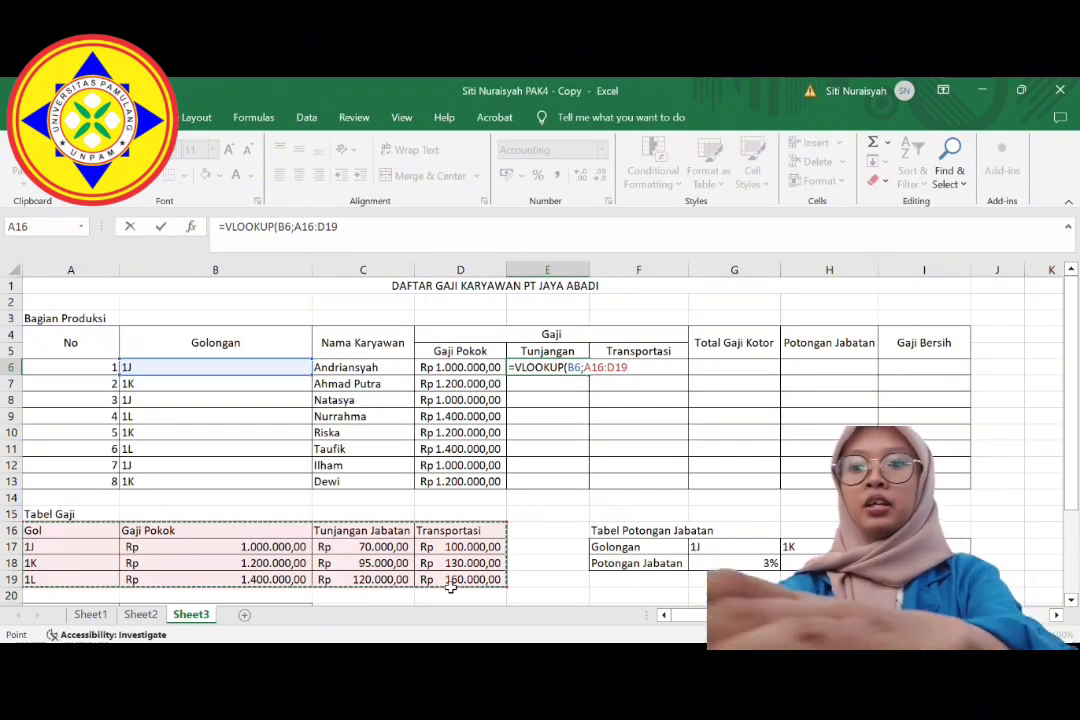
{"action": "key", "text": "F4"}
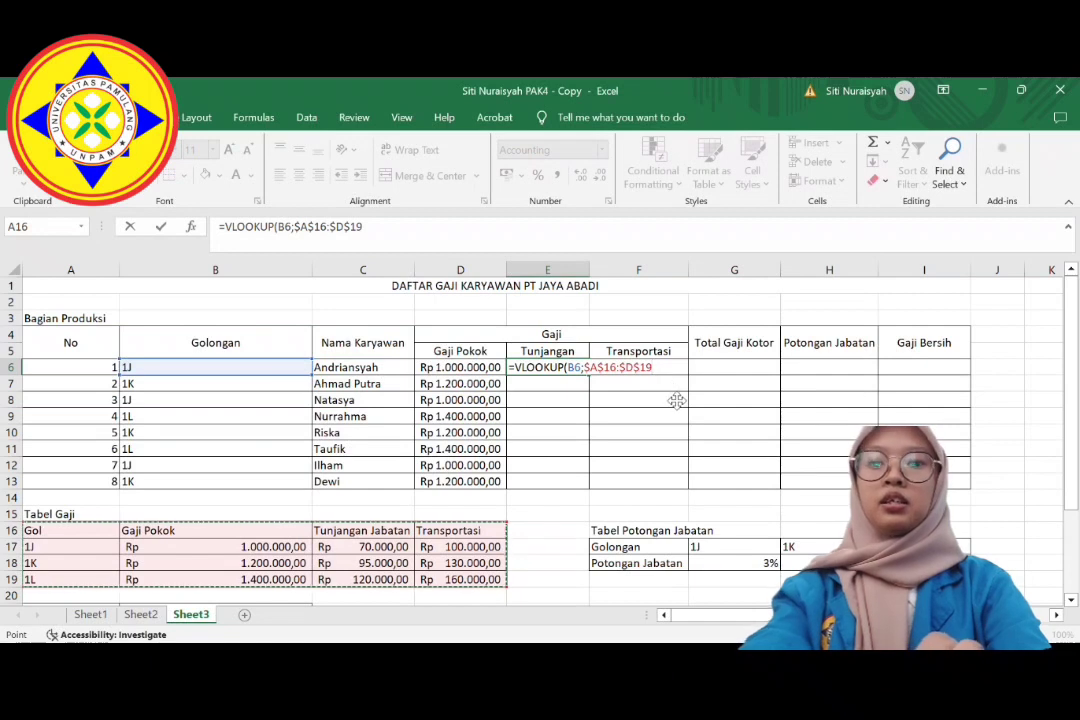
{"action": "type", "text": ";"}
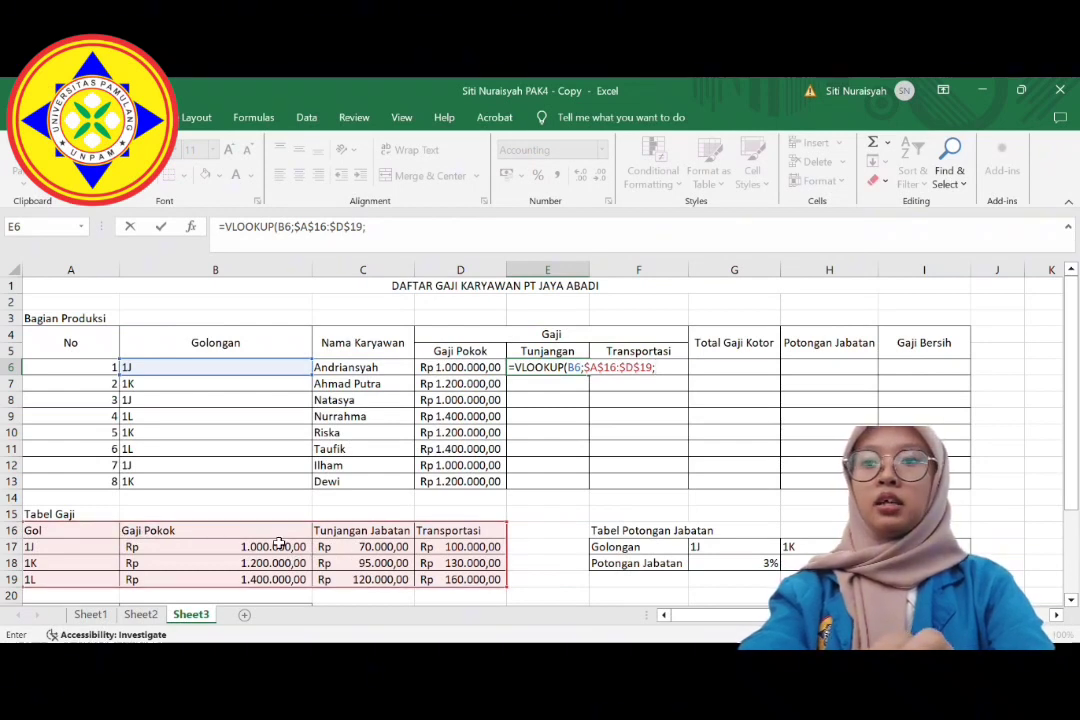
{"action": "type", "text": "3;0"}
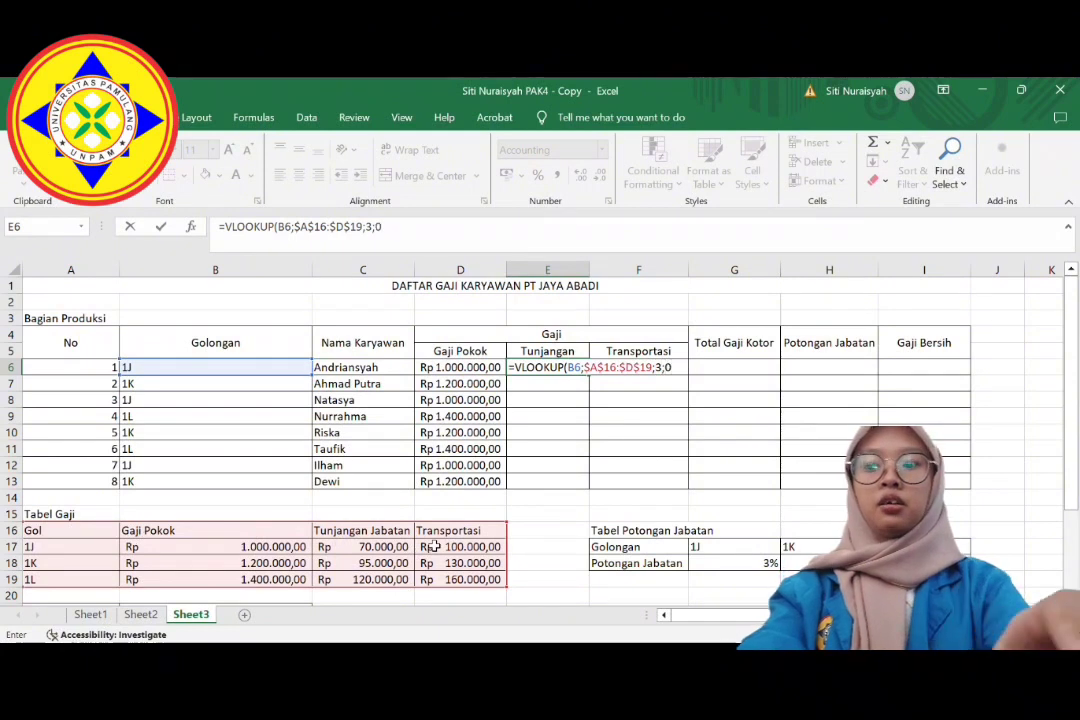
{"action": "key", "text": "Return"}
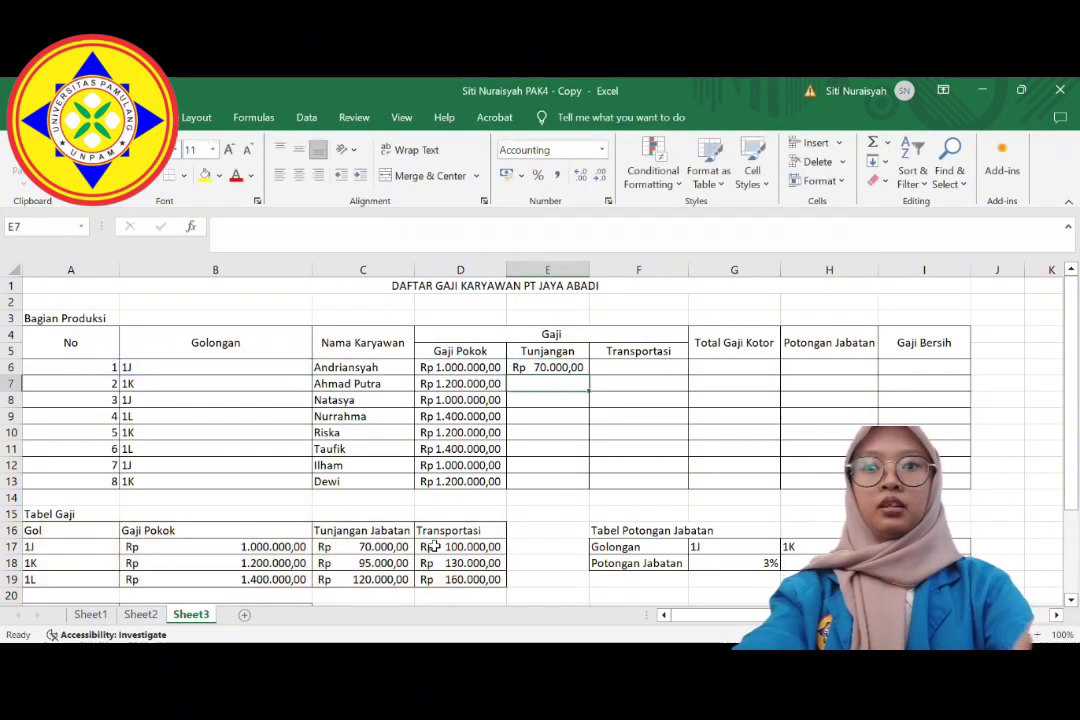
{"action": "left_click", "coordinate": [540, 370]}
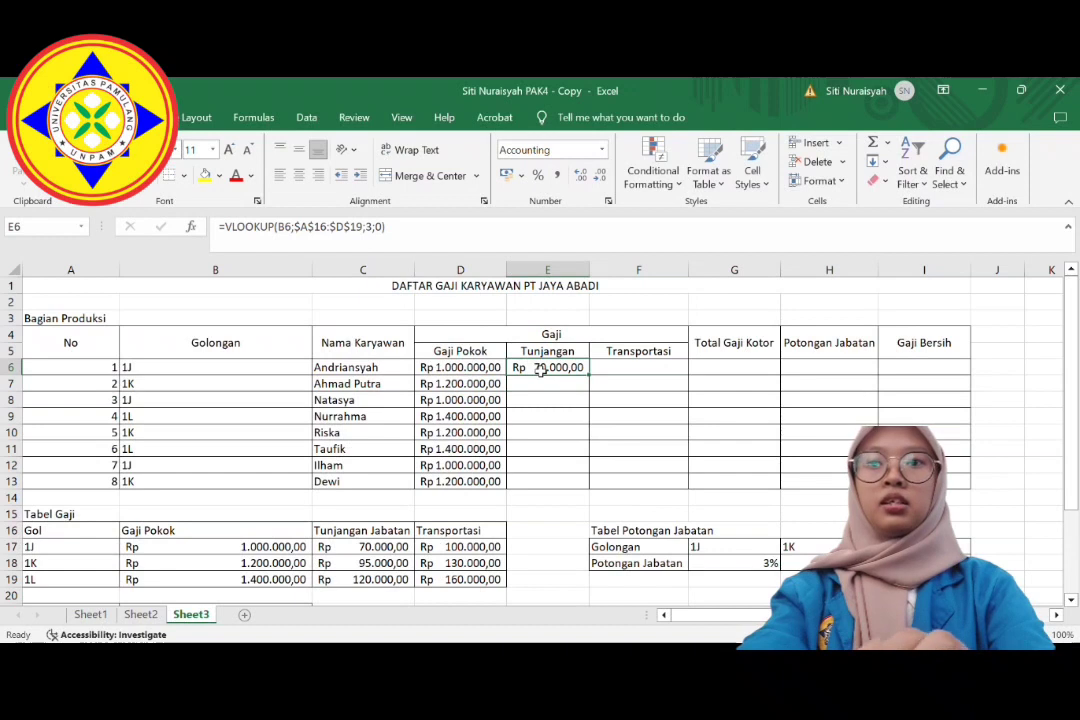
{"action": "double_click", "coordinate": [593, 383]}
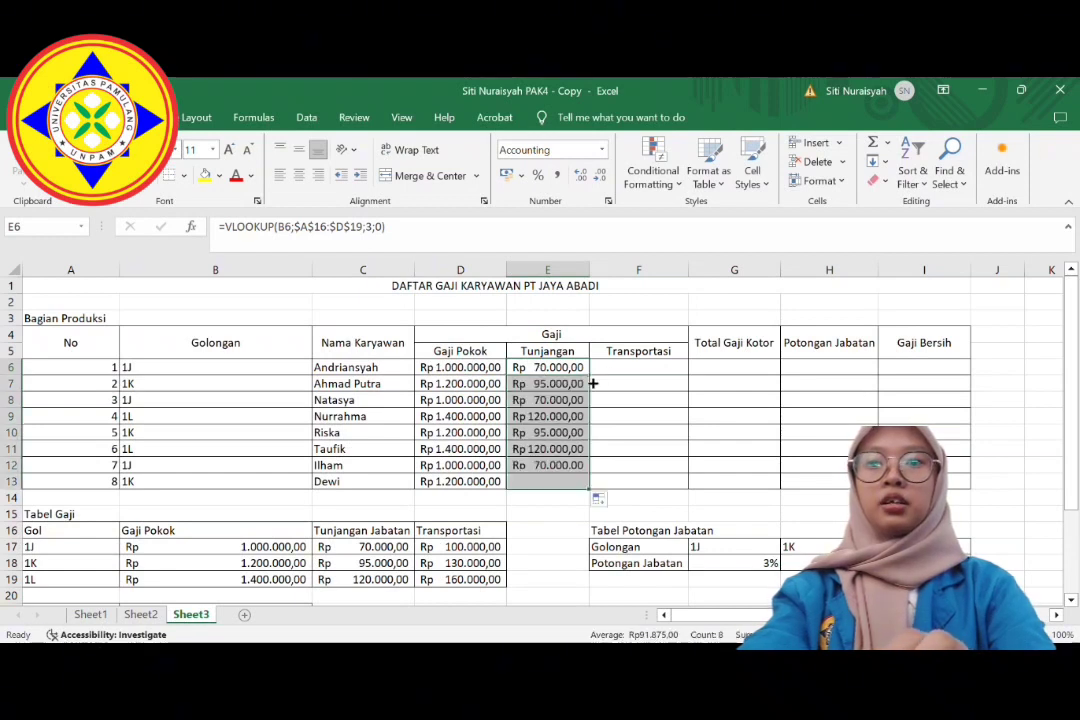
{"action": "left_click", "coordinate": [628, 374]}
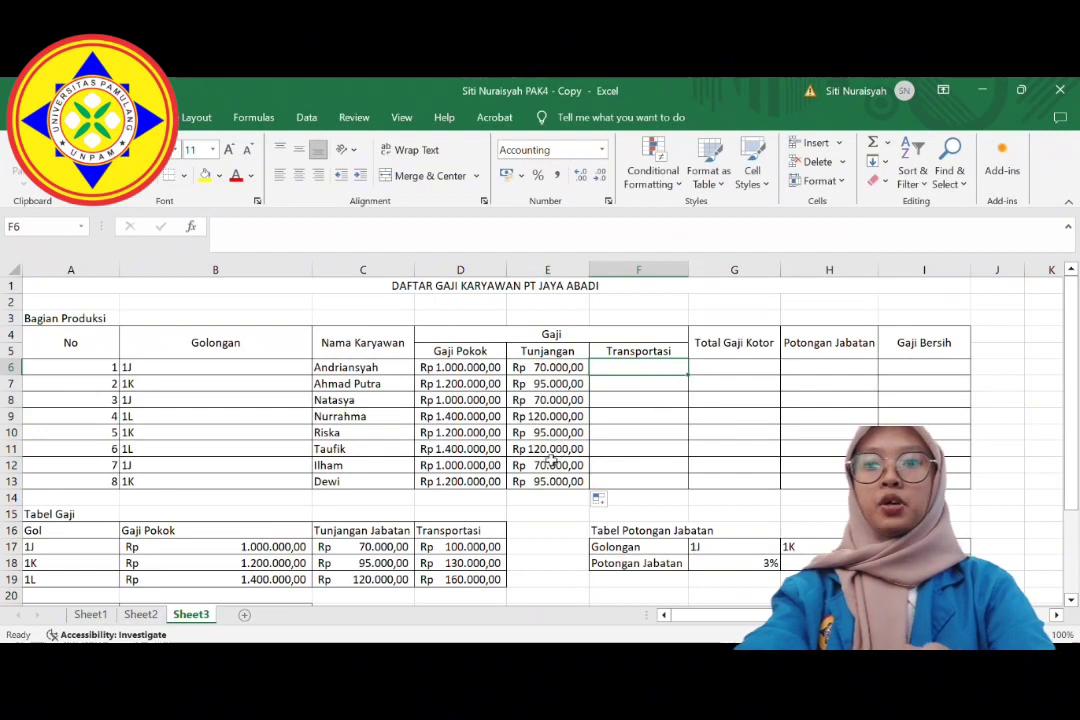
{"action": "type", "text": "=VLO"}
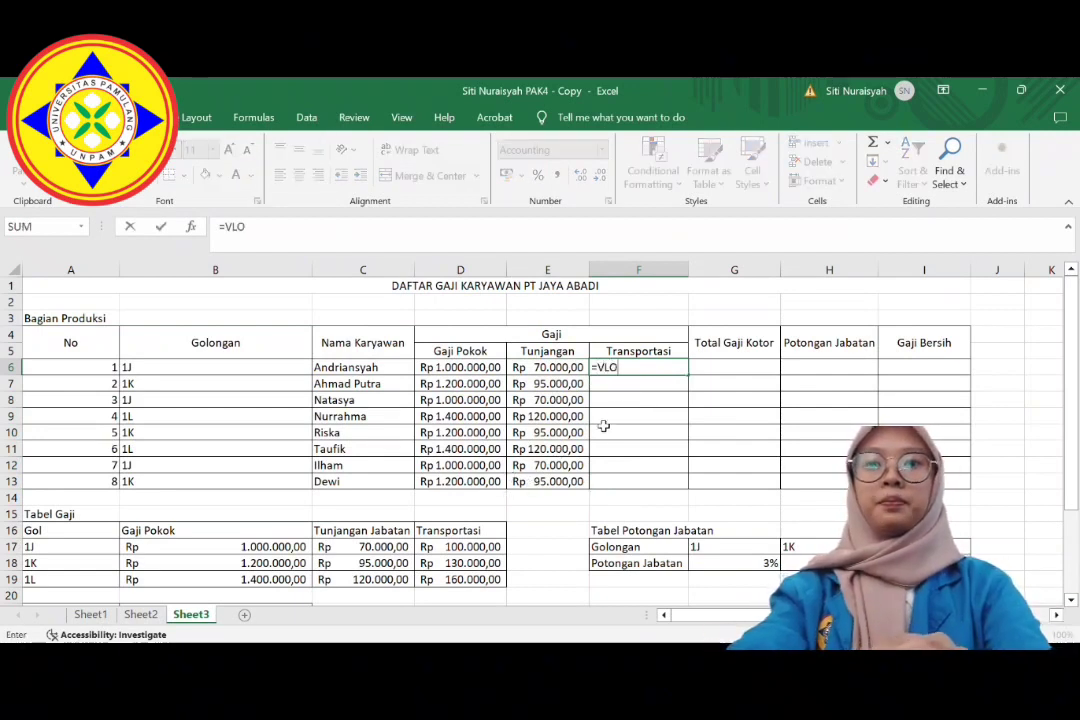
{"action": "left_click", "coordinate": [634, 388]}
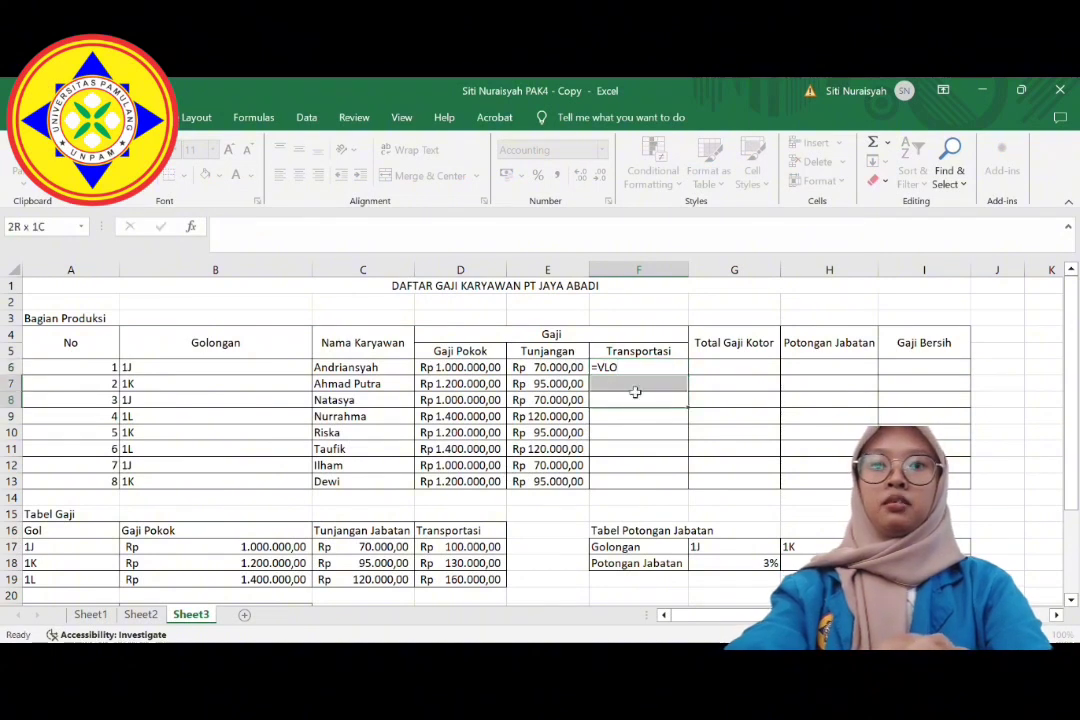
{"action": "left_click", "coordinate": [633, 369]}
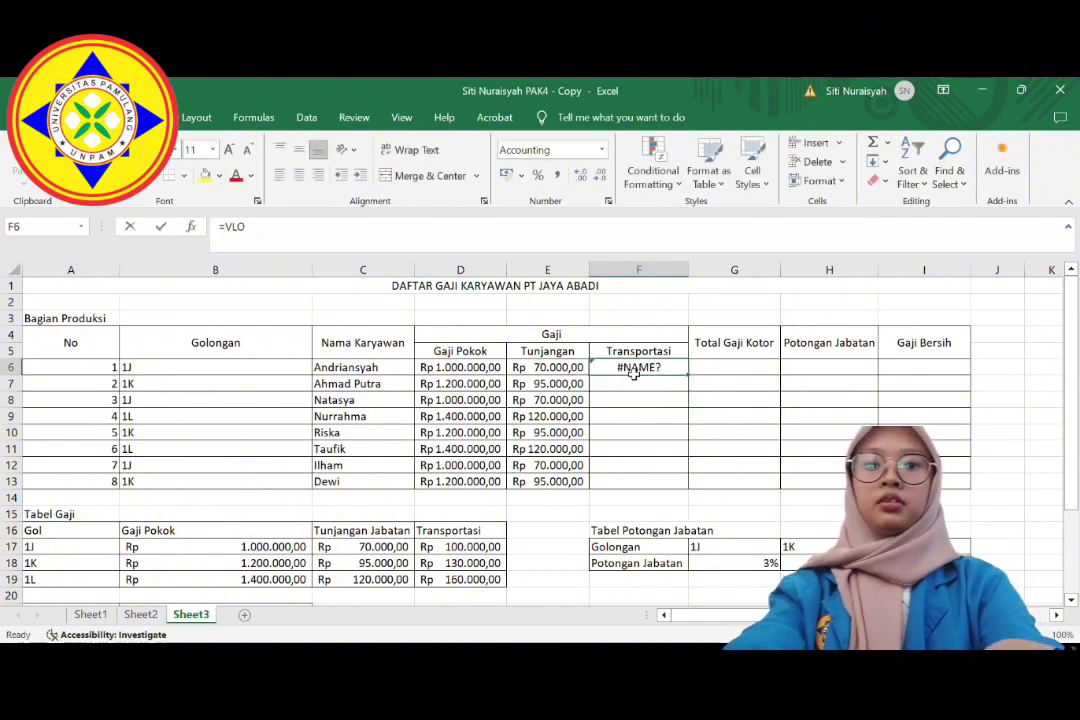
{"action": "key", "text": "Delete"}
Enter the formula =VLOOKUP(B6;$A$16:$D$19;4;0) in cell F6 for Transportasi and fill it down through F13.
{"action": "type", "text": "=VLO"}
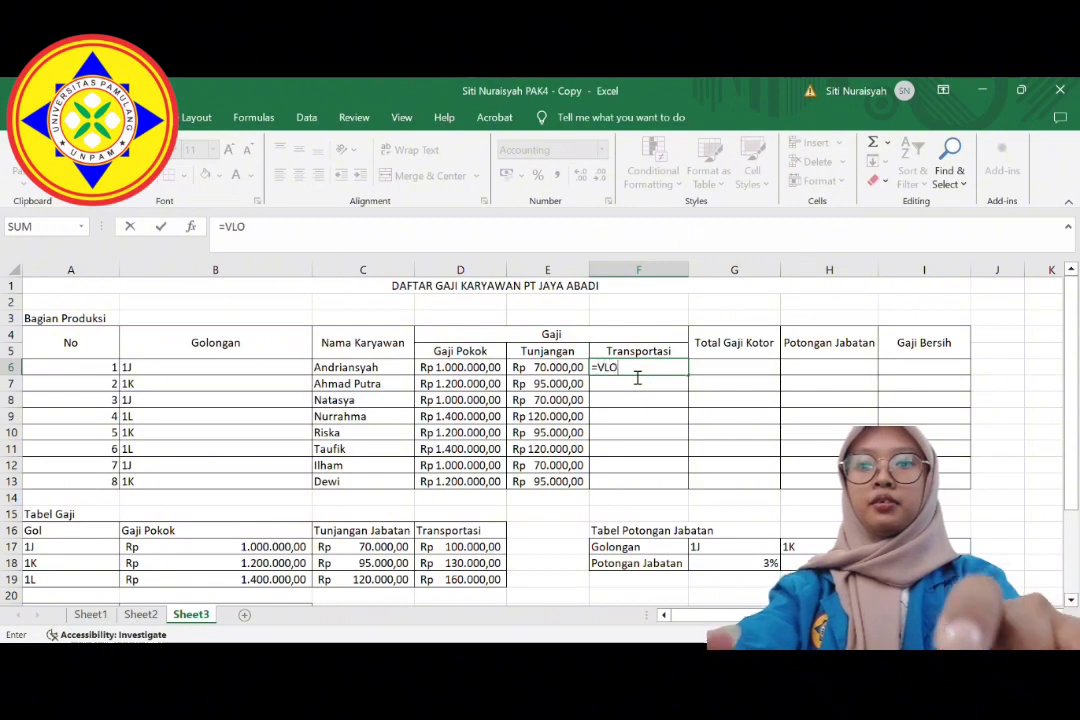
{"action": "type", "text": "OKUP("}
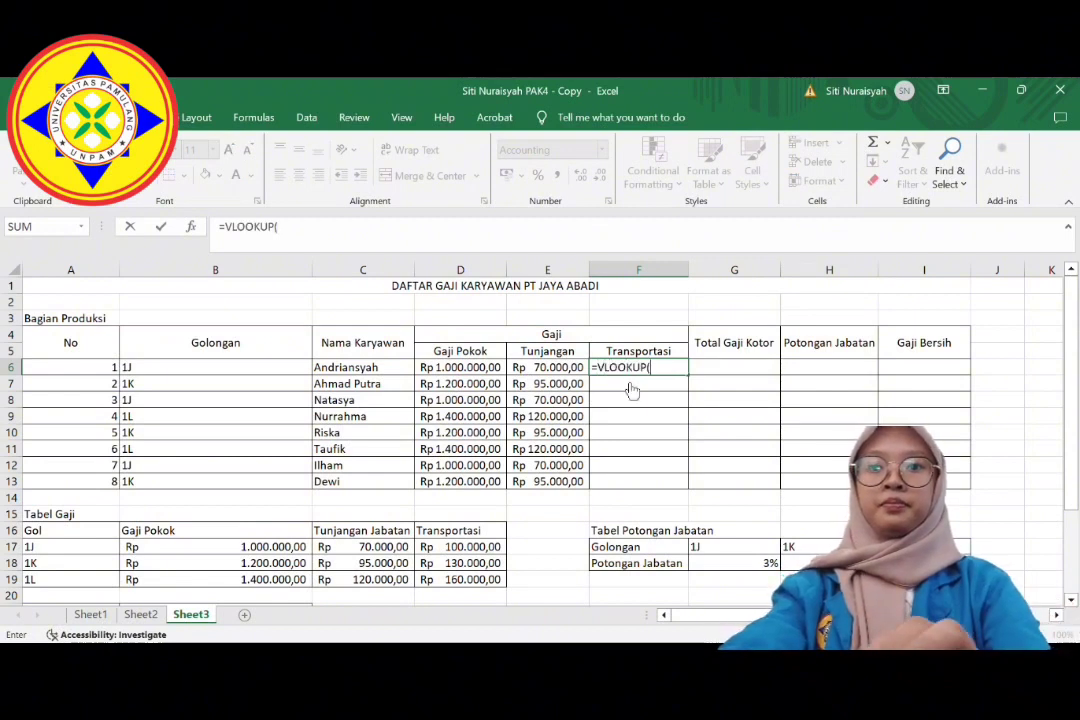
{"action": "left_click", "coordinate": [208, 373]}
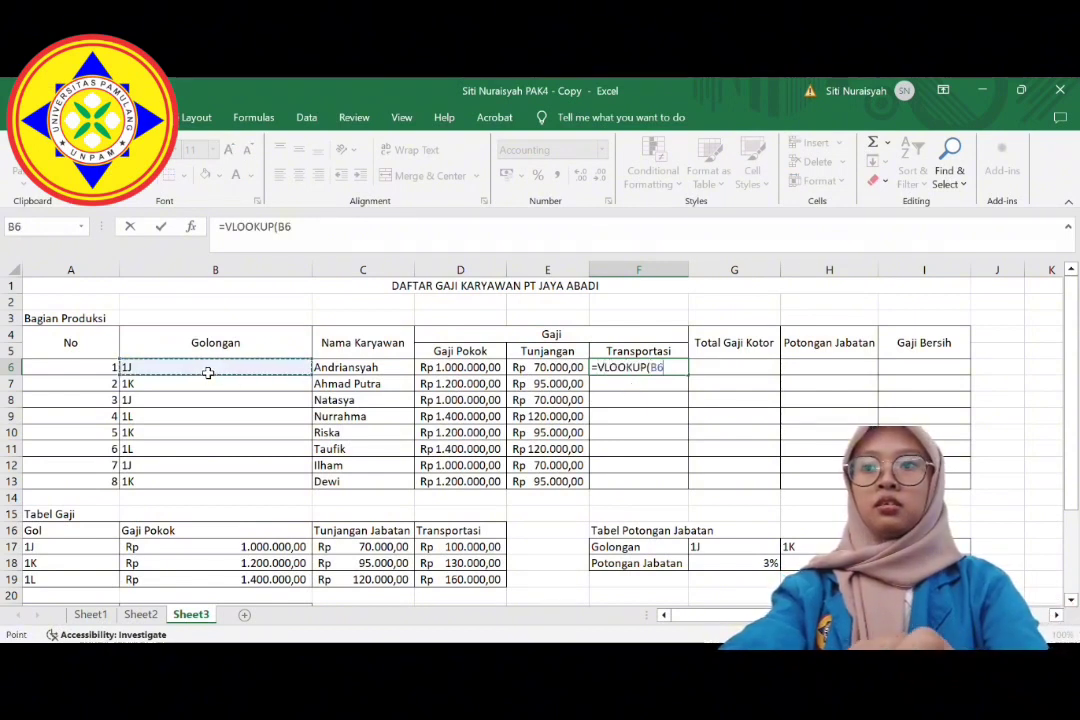
{"action": "type", "text": ";"}
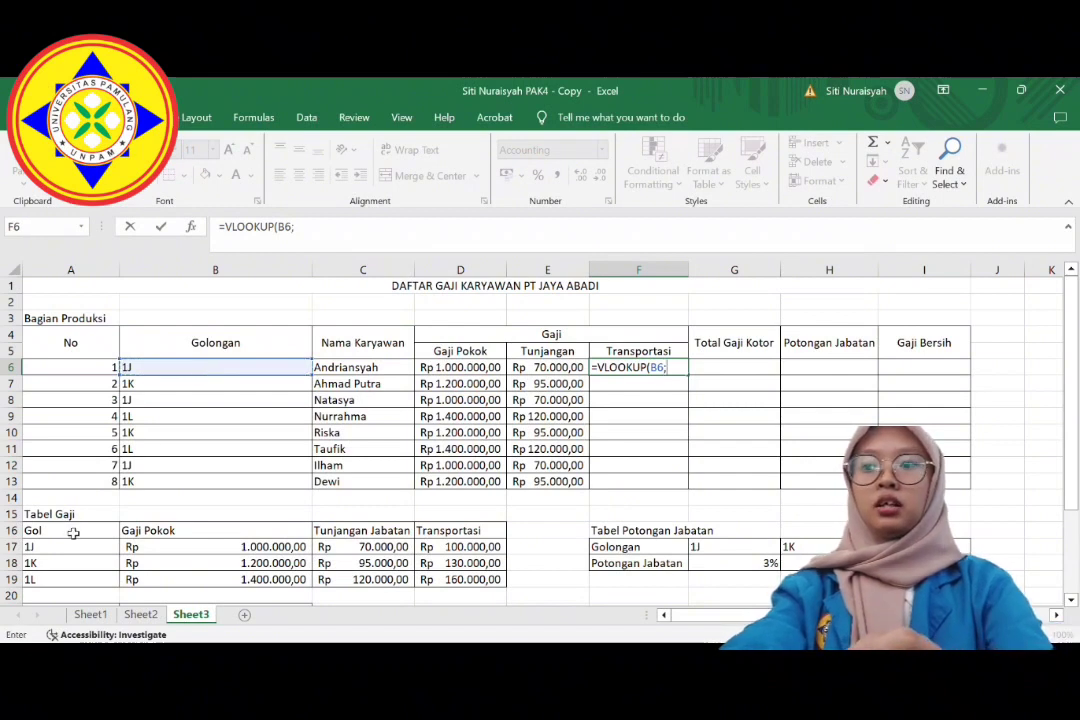
{"action": "left_click_drag", "start_coordinate": [73, 533], "coordinate": [450, 578]}
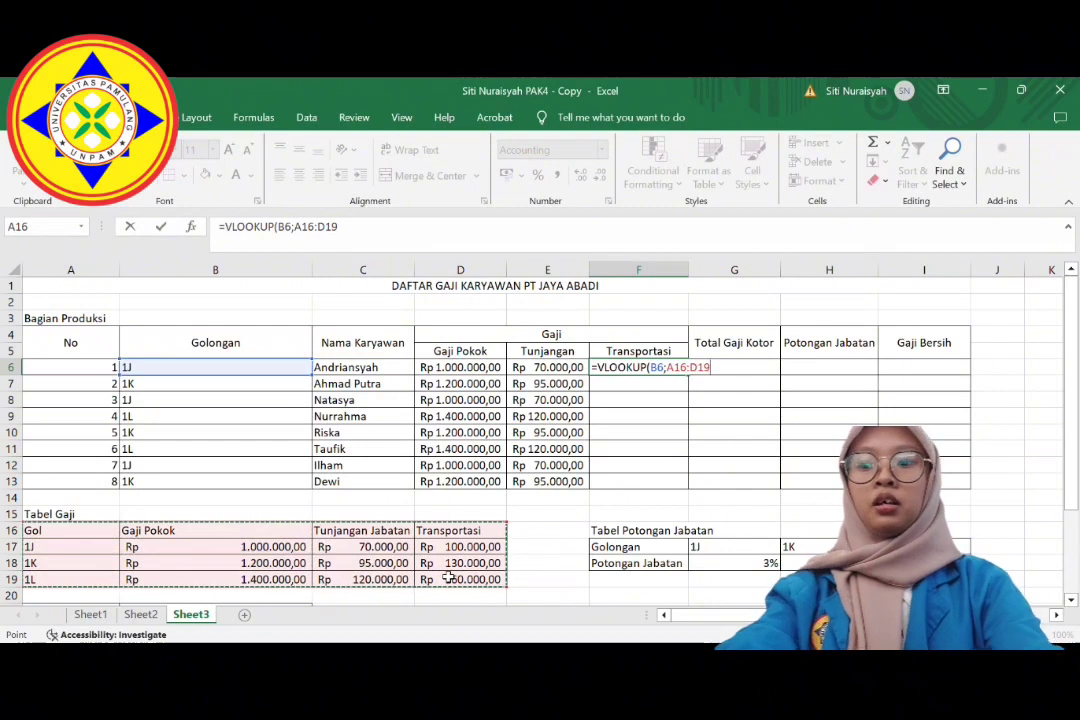
{"action": "key", "text": "F4"}
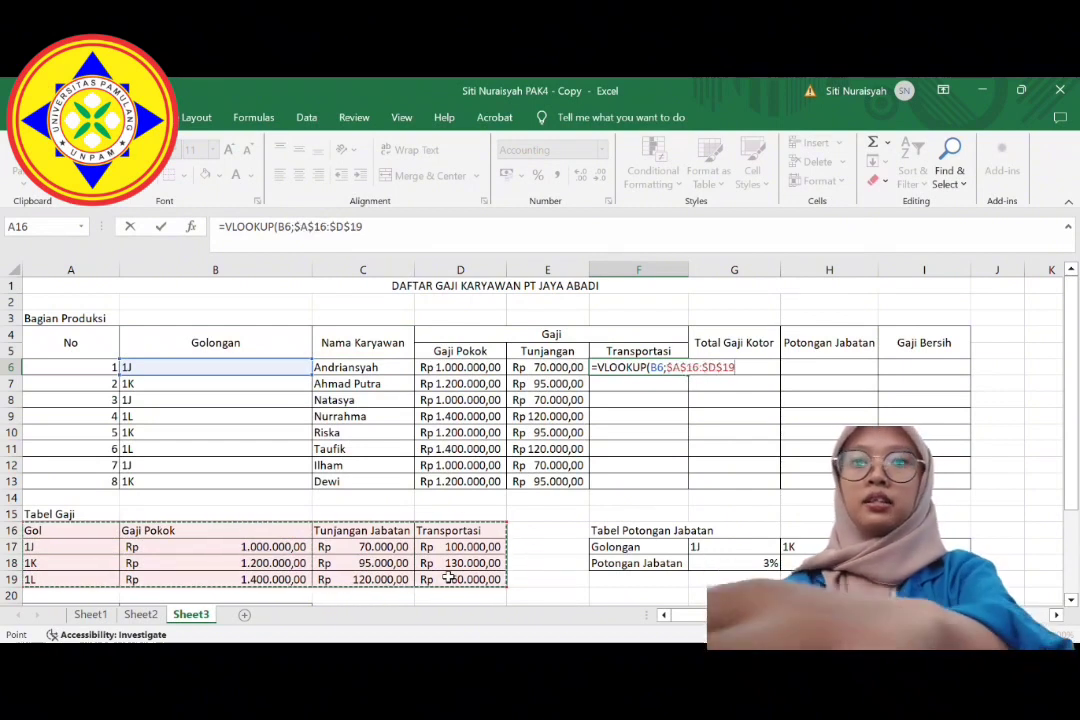
{"action": "type", "text": ";4;0"}
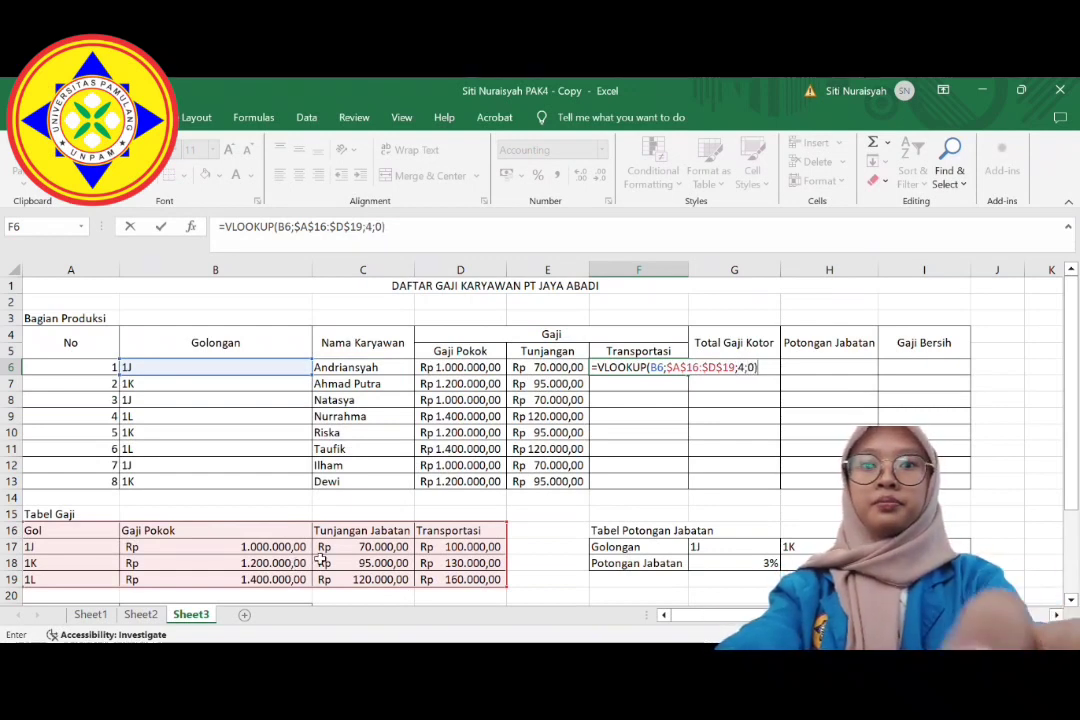
{"action": "key", "text": "Return"}
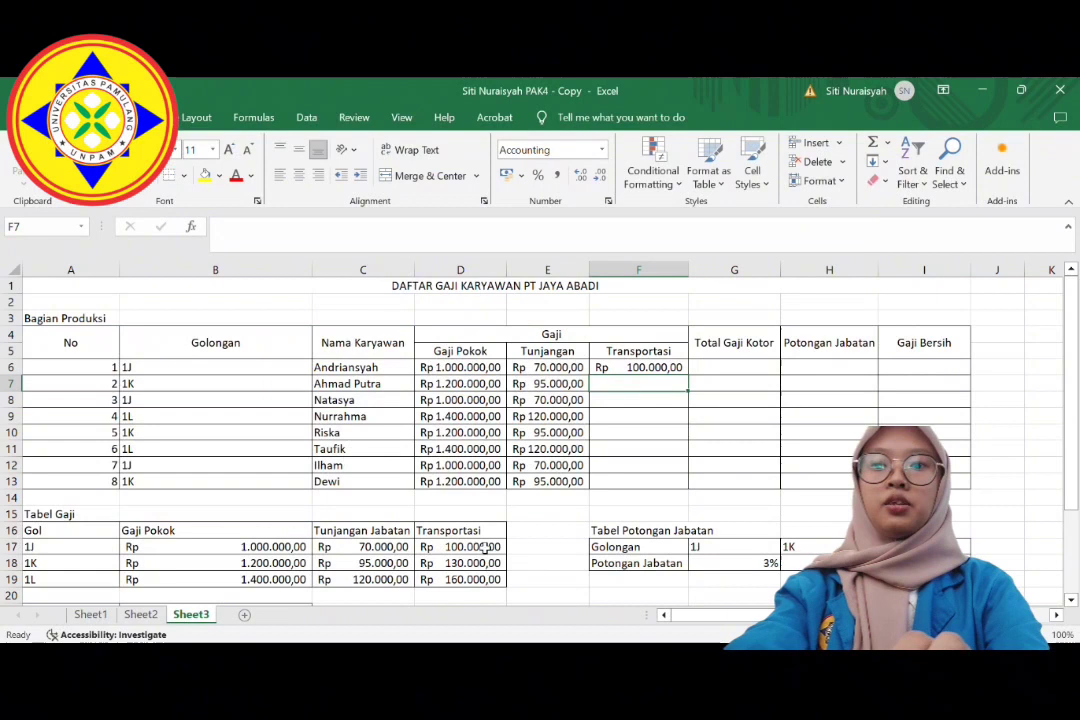
{"action": "left_click", "coordinate": [662, 369]}
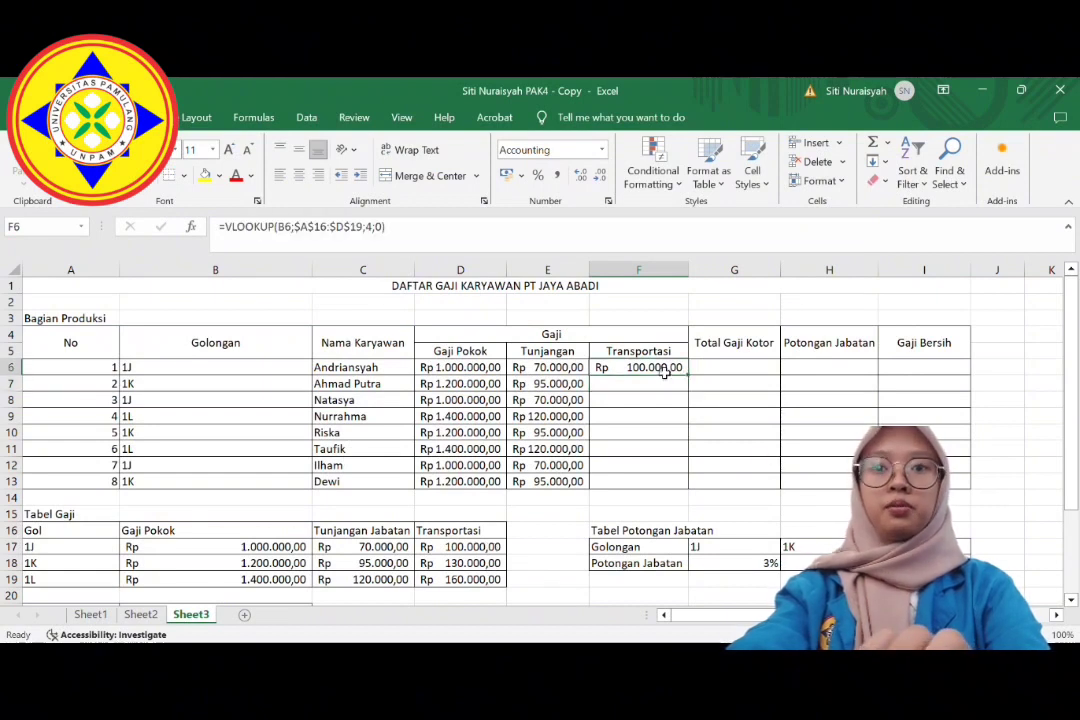
{"action": "double_click", "coordinate": [694, 381]}
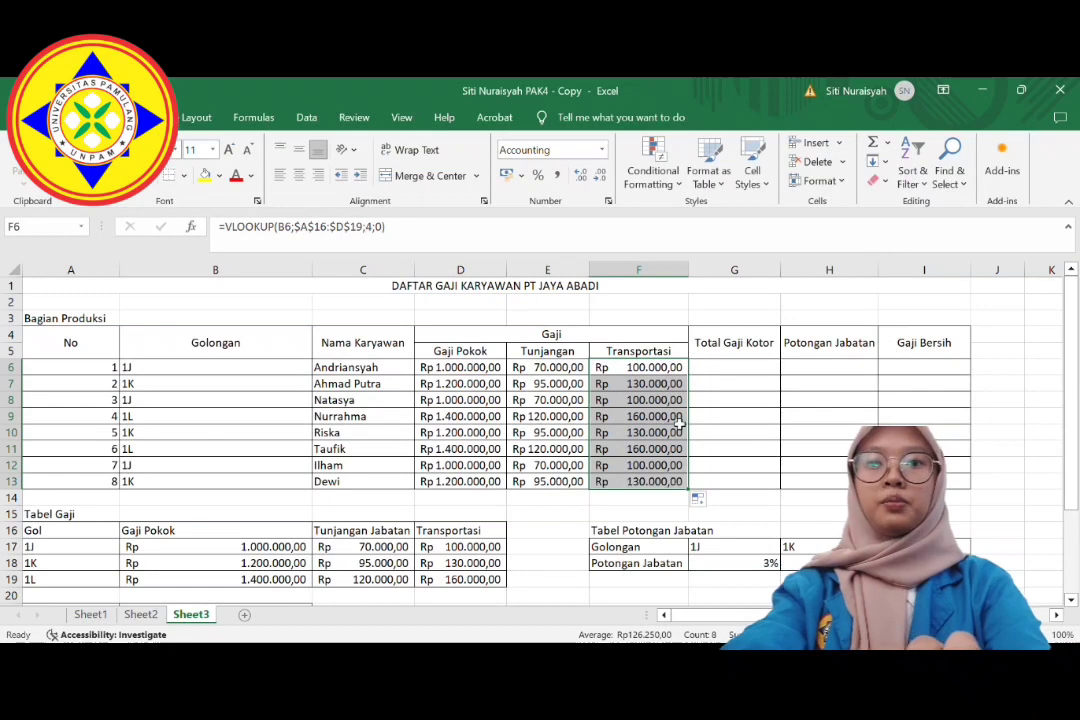
Enter the formula =SUM(D6:F6) in cell G6 for Total Gaji Kotor and fill it down through G13.
{"action": "left_click", "coordinate": [750, 371]}
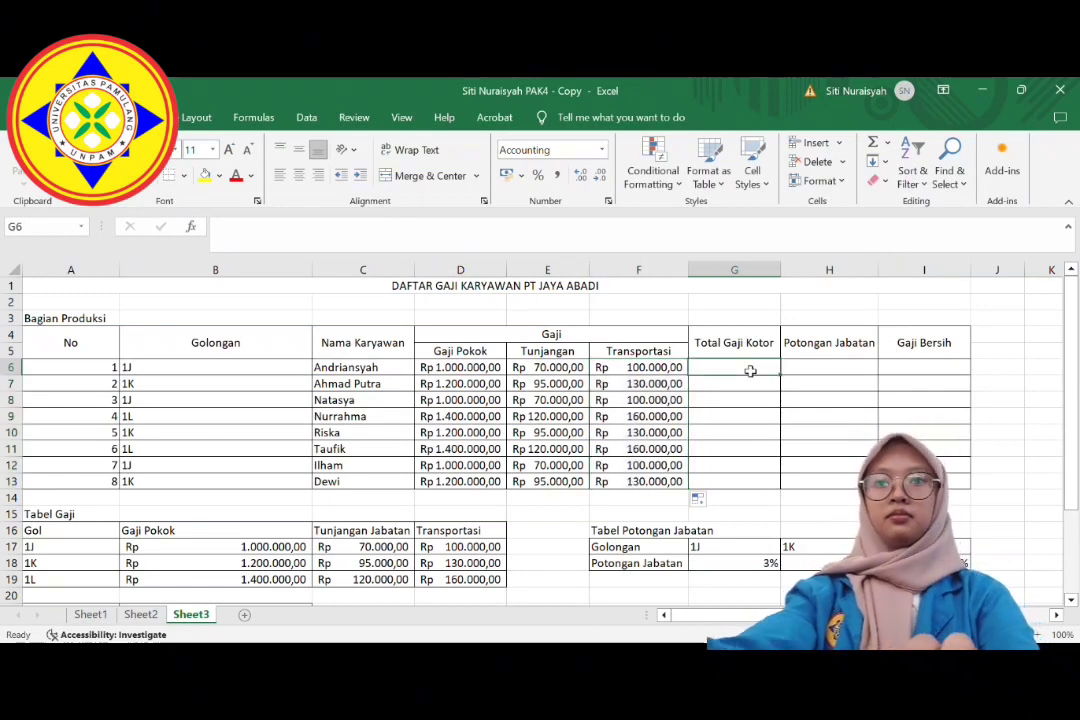
{"action": "scroll", "coordinate": [742, 420], "scroll_direction": "down", "scroll_amount": 2}
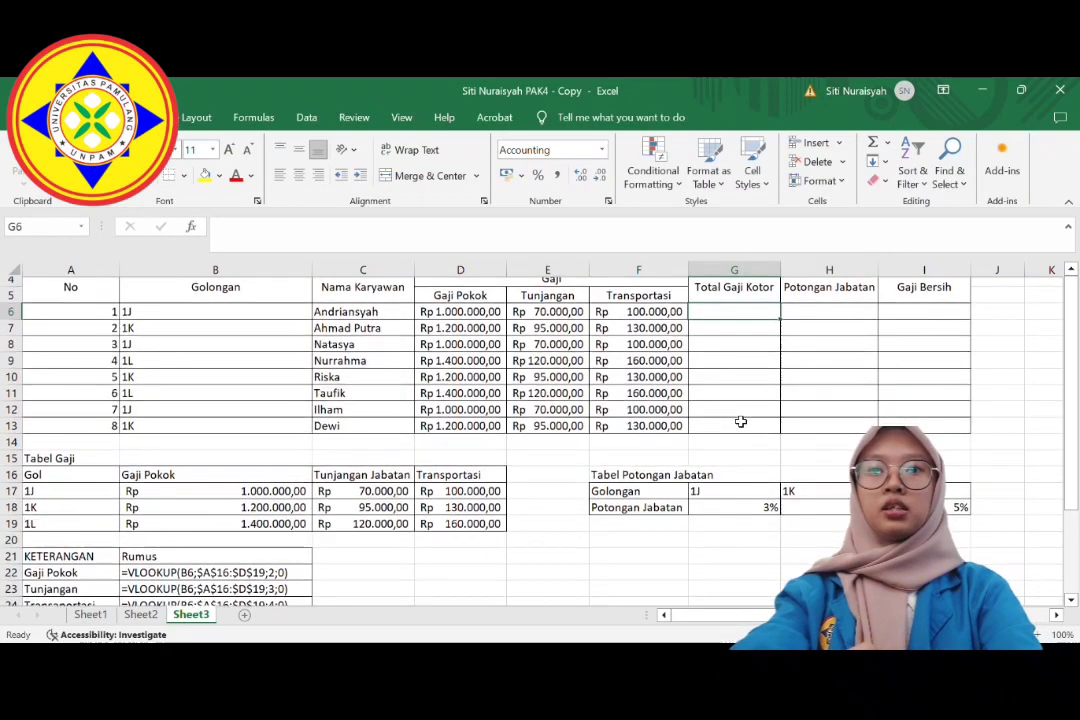
{"action": "scroll", "coordinate": [741, 421], "scroll_direction": "down", "scroll_amount": 1}
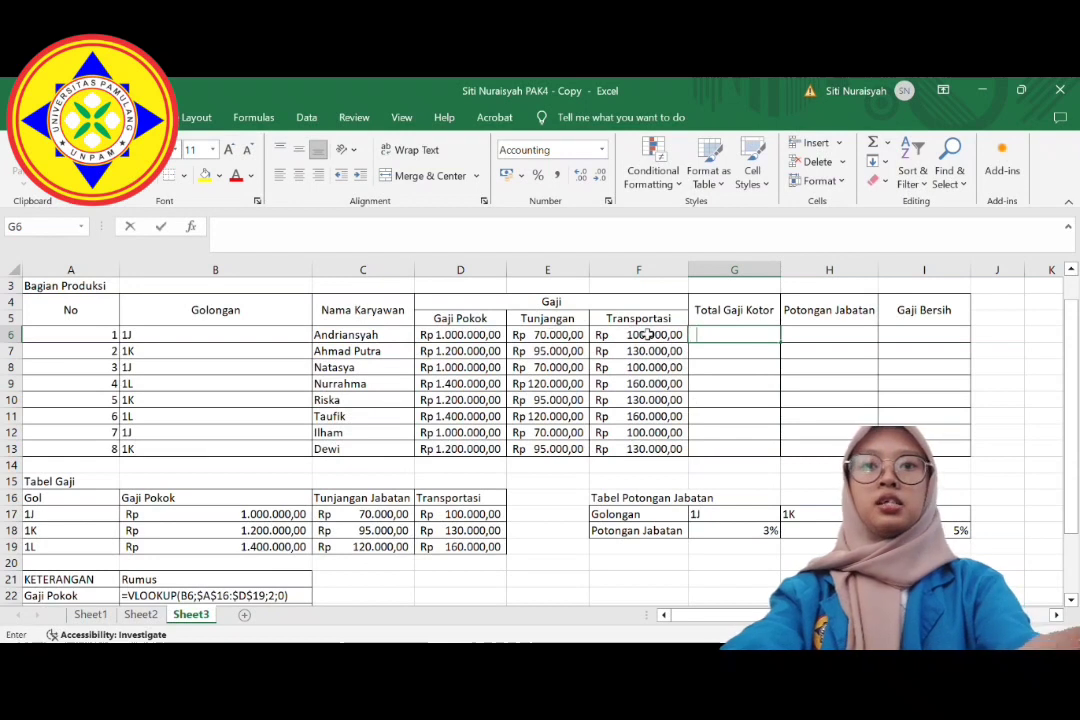
{"action": "type", "text": "=SUM"}
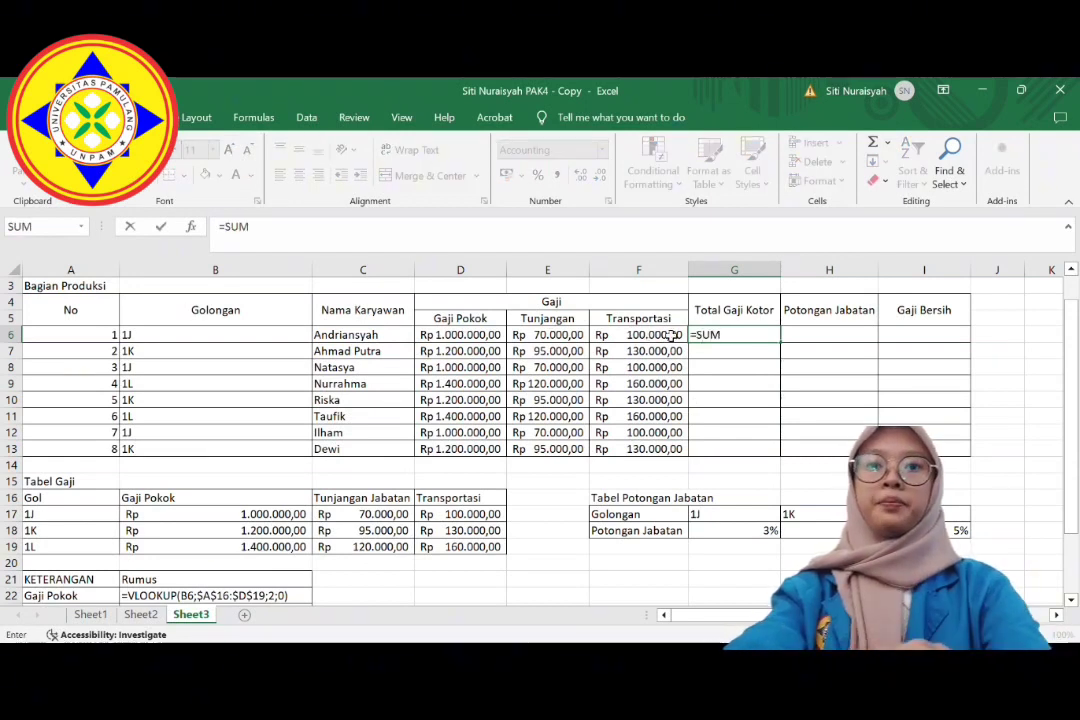
{"action": "type", "text": "("}
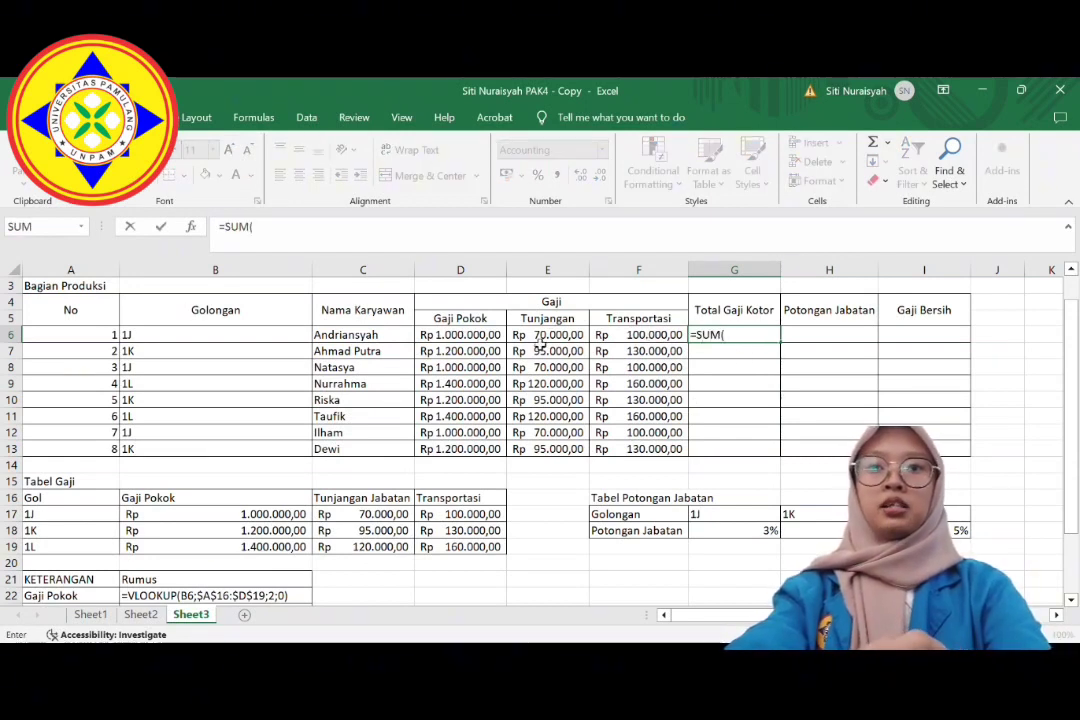
{"action": "left_click", "coordinate": [468, 336]}
{"action": "left_click_drag", "start_coordinate": [468, 336], "coordinate": [641, 338]}
{"action": "type", "text": ")"}
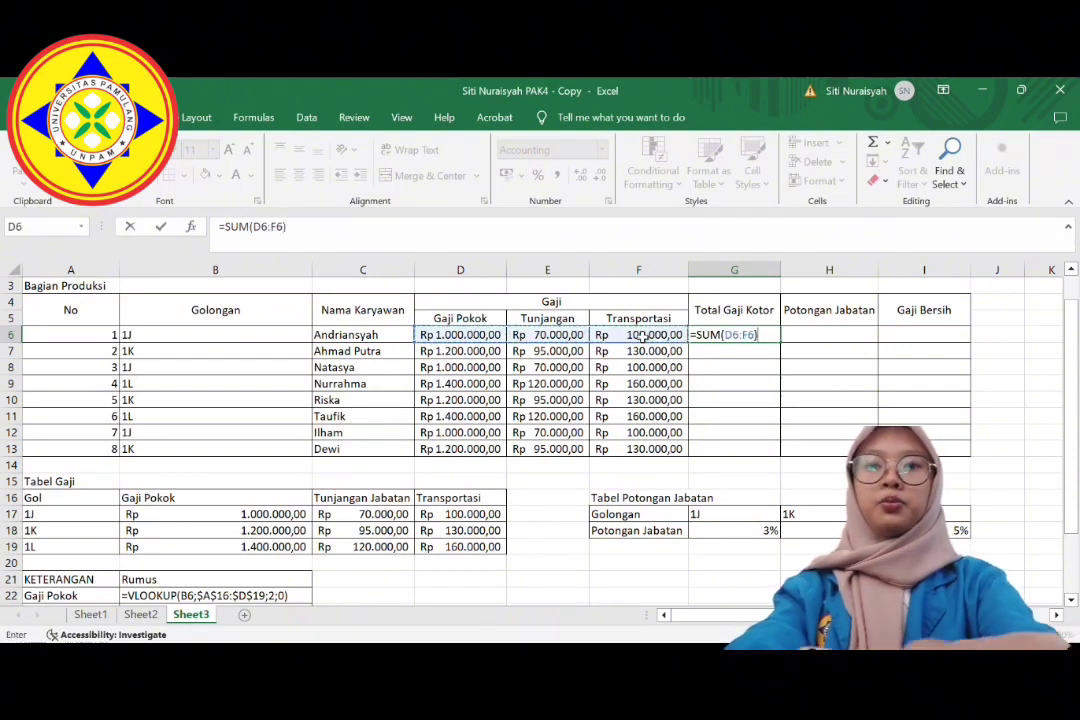
{"action": "key", "text": "Return"}
{"action": "left_click", "coordinate": [733, 338]}
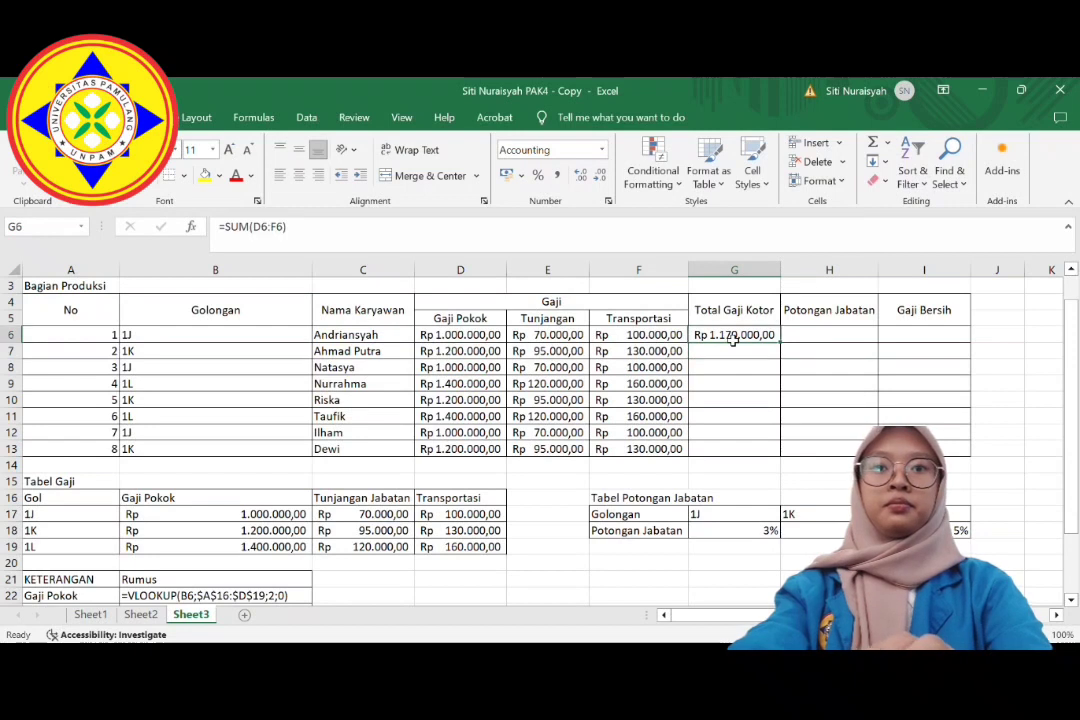
{"action": "double_click", "coordinate": [787, 348]}
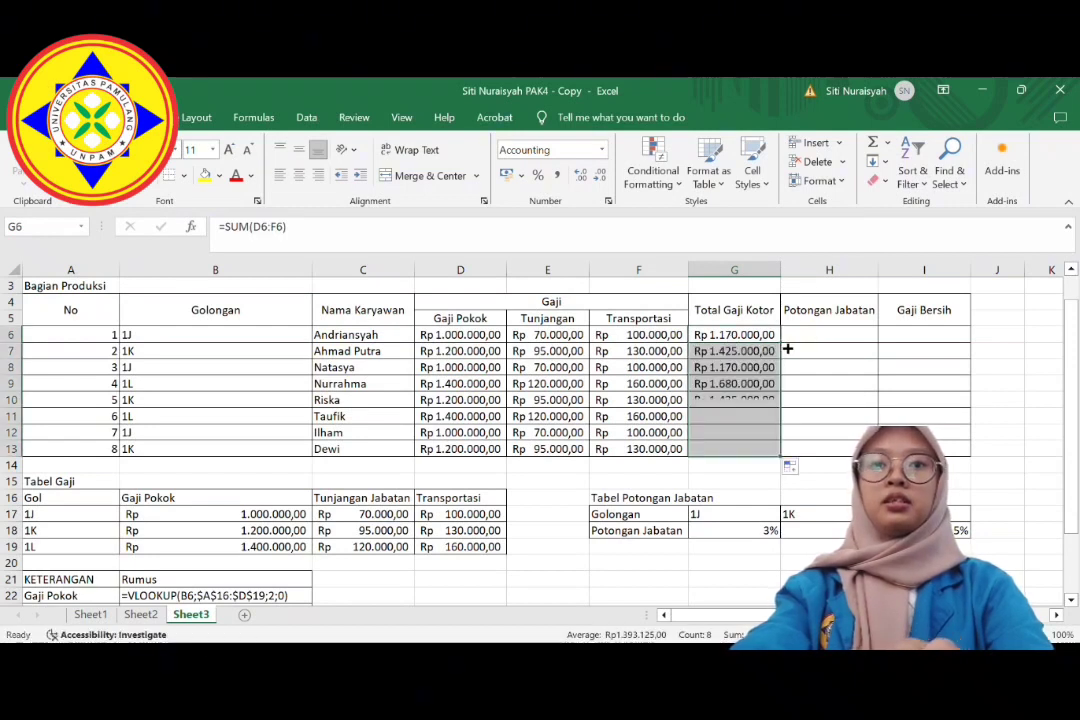
{"action": "left_click", "coordinate": [849, 339]}
{"action": "scroll", "coordinate": [781, 412], "scroll_direction": "down", "scroll_amount": 3}
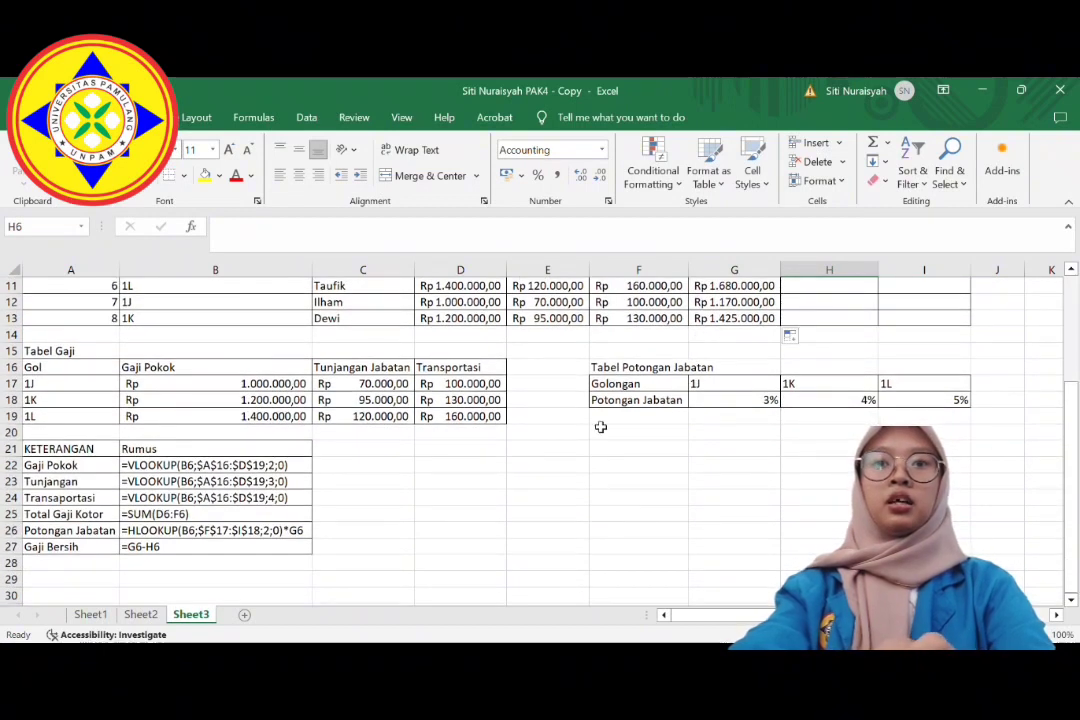
{"action": "scroll", "coordinate": [598, 399], "scroll_direction": "up", "scroll_amount": 1}
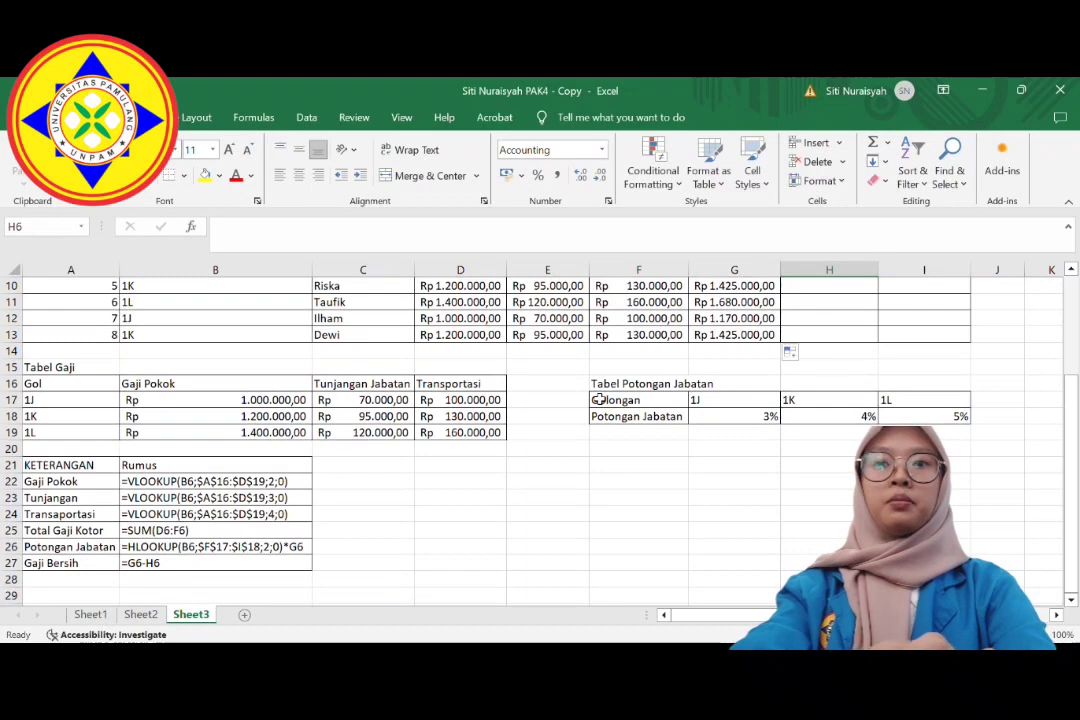
{"action": "scroll", "coordinate": [598, 399], "scroll_direction": "up", "scroll_amount": 2}
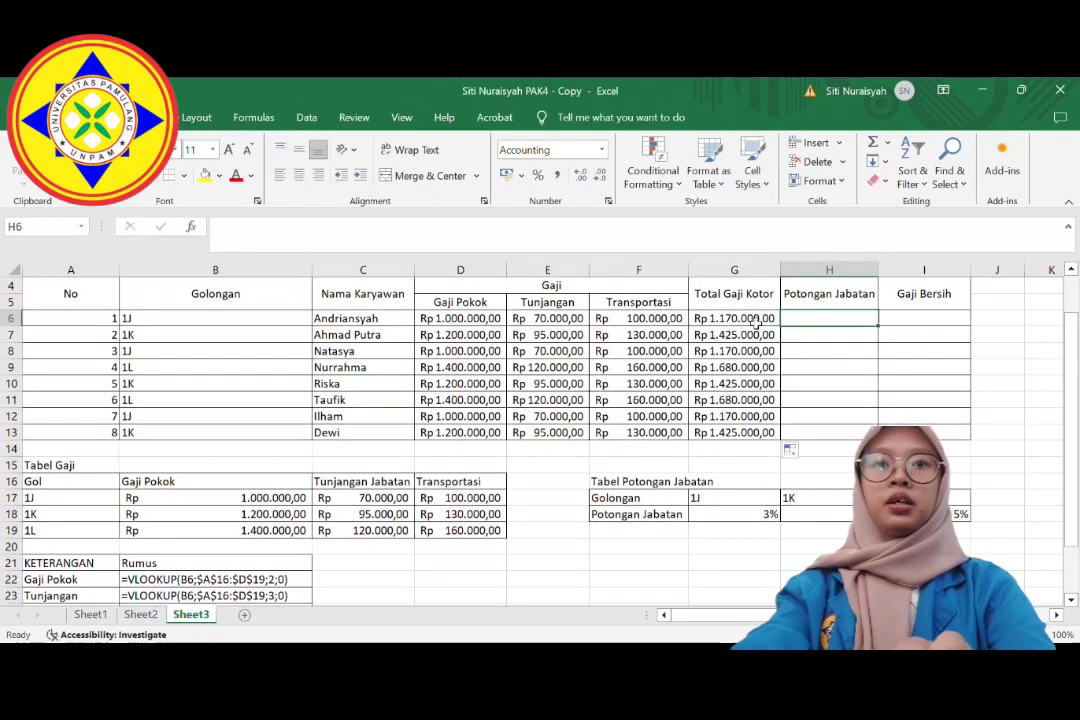
{"action": "type", "text": "=HLOO"}
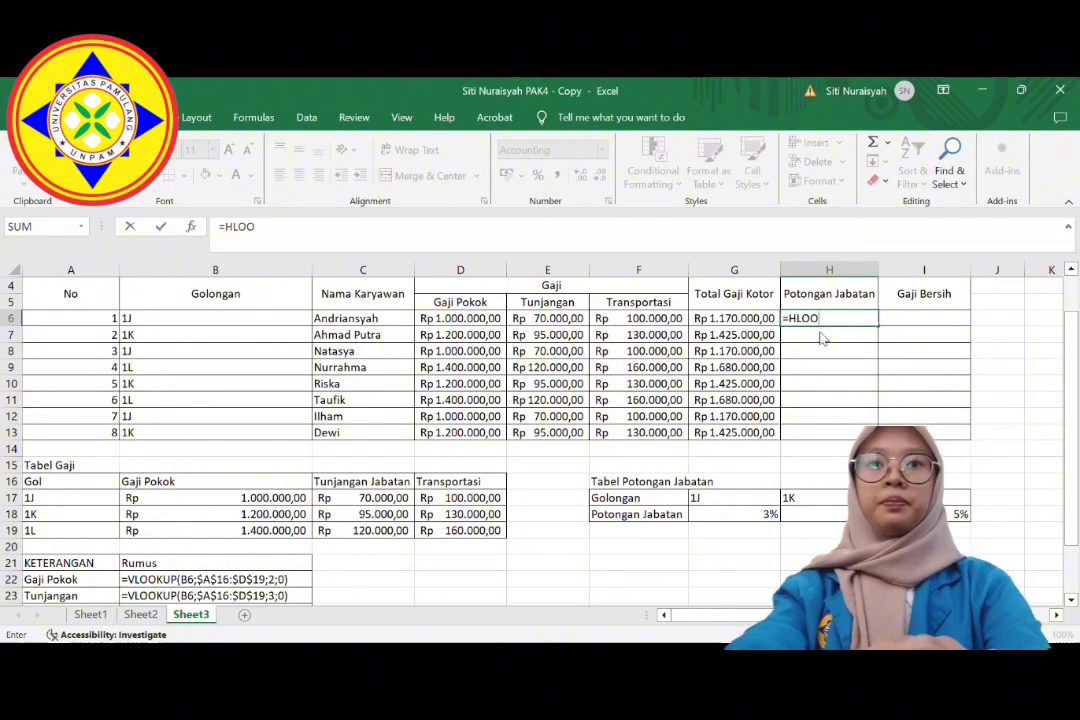
{"action": "type", "text": "KUP("}
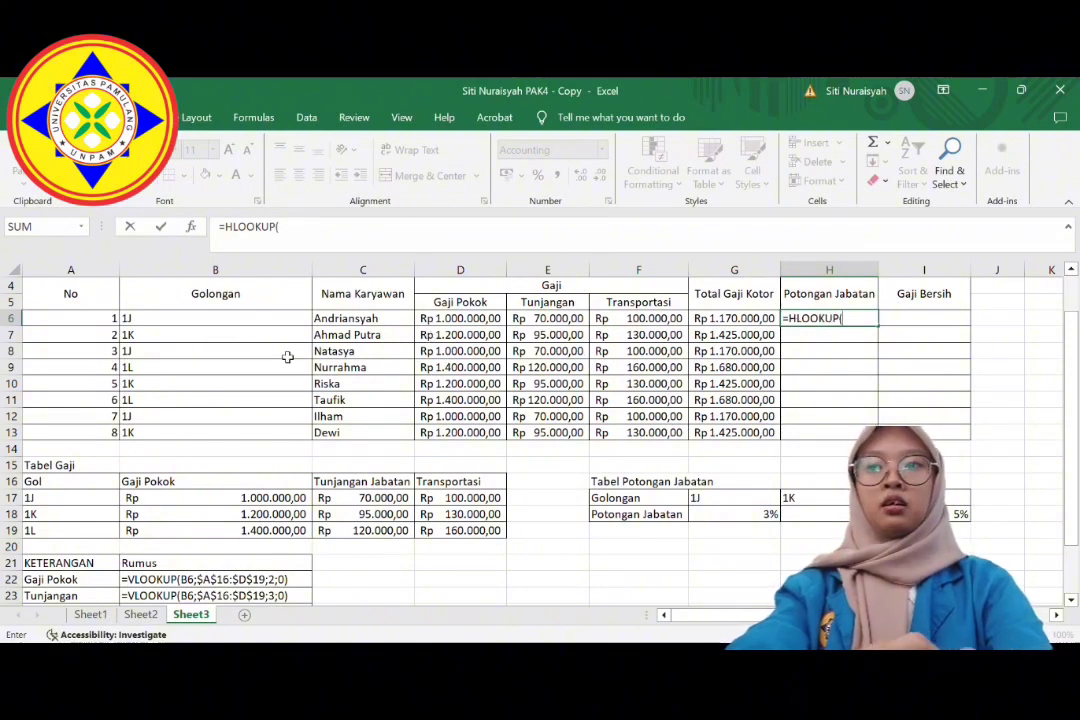
{"action": "left_click", "coordinate": [193, 322]}
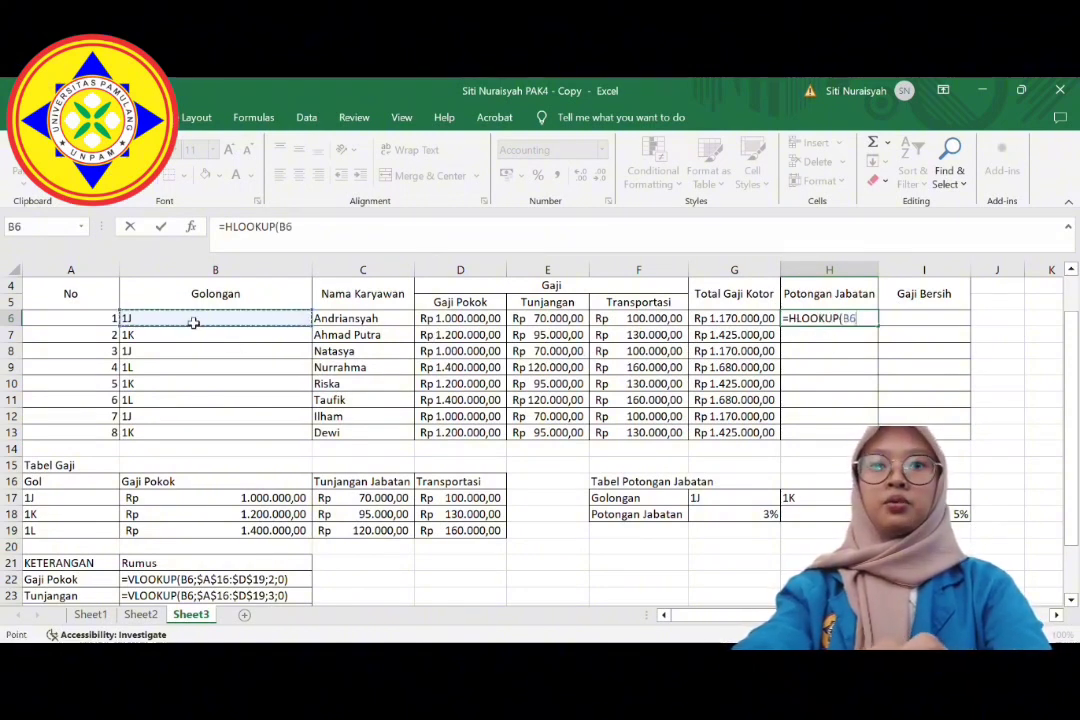
{"action": "type", "text": ";"}
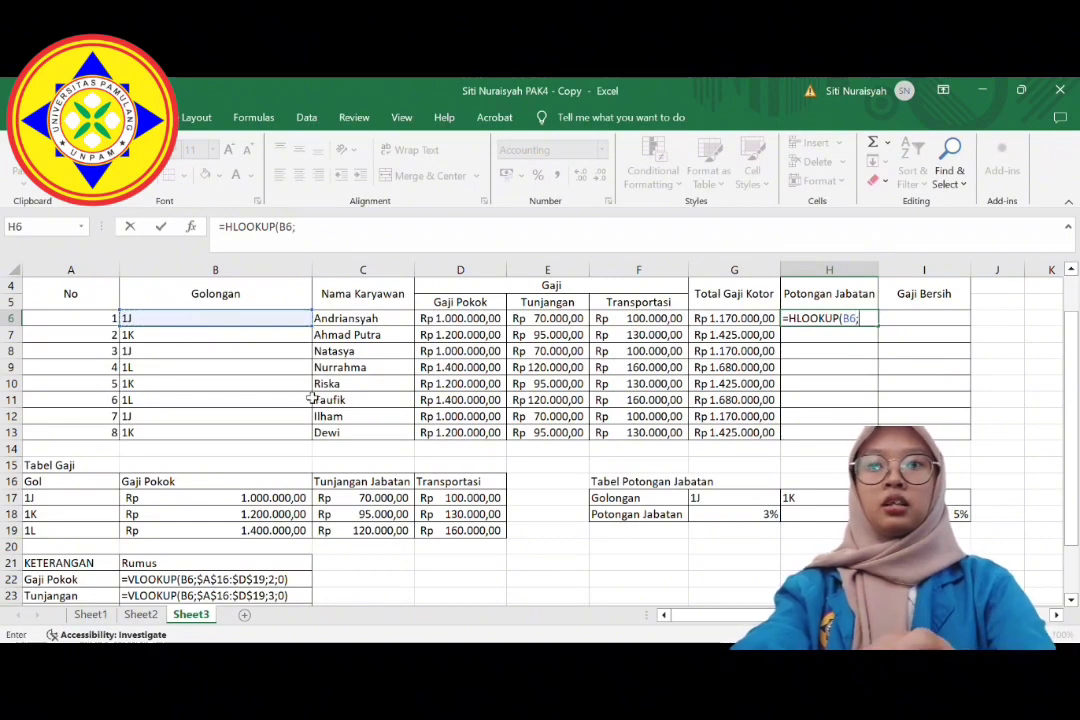
{"action": "scroll", "coordinate": [470, 356], "scroll_direction": "down", "scroll_amount": 2}
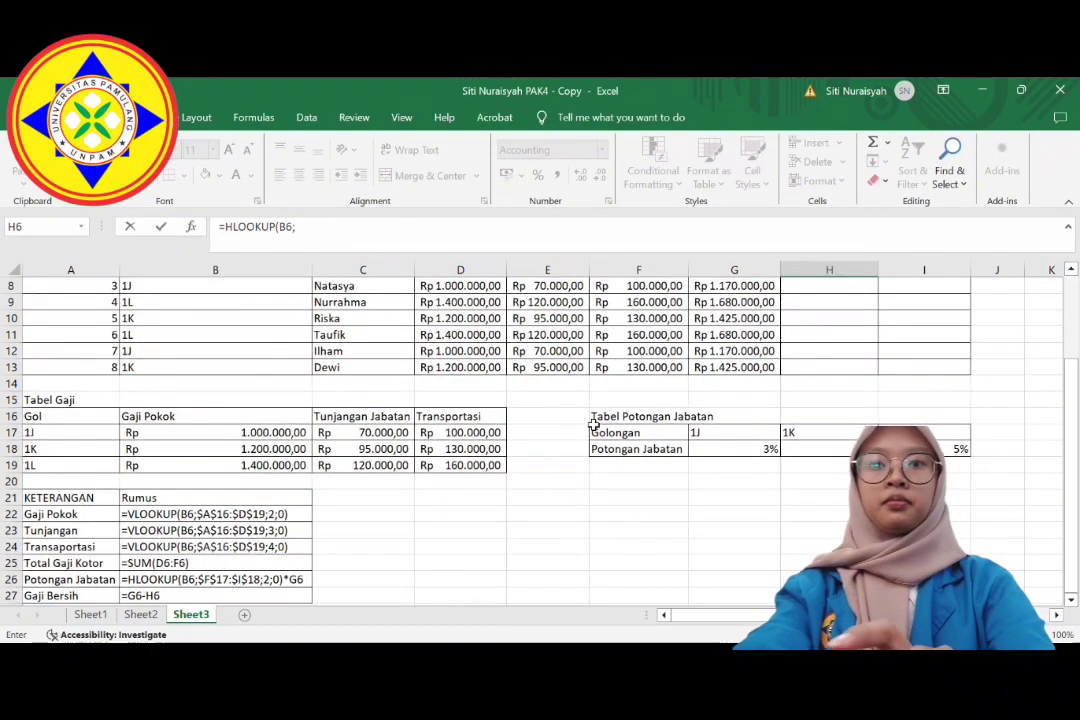
{"action": "left_click_drag", "start_coordinate": [617, 440], "coordinate": [1003, 455]}
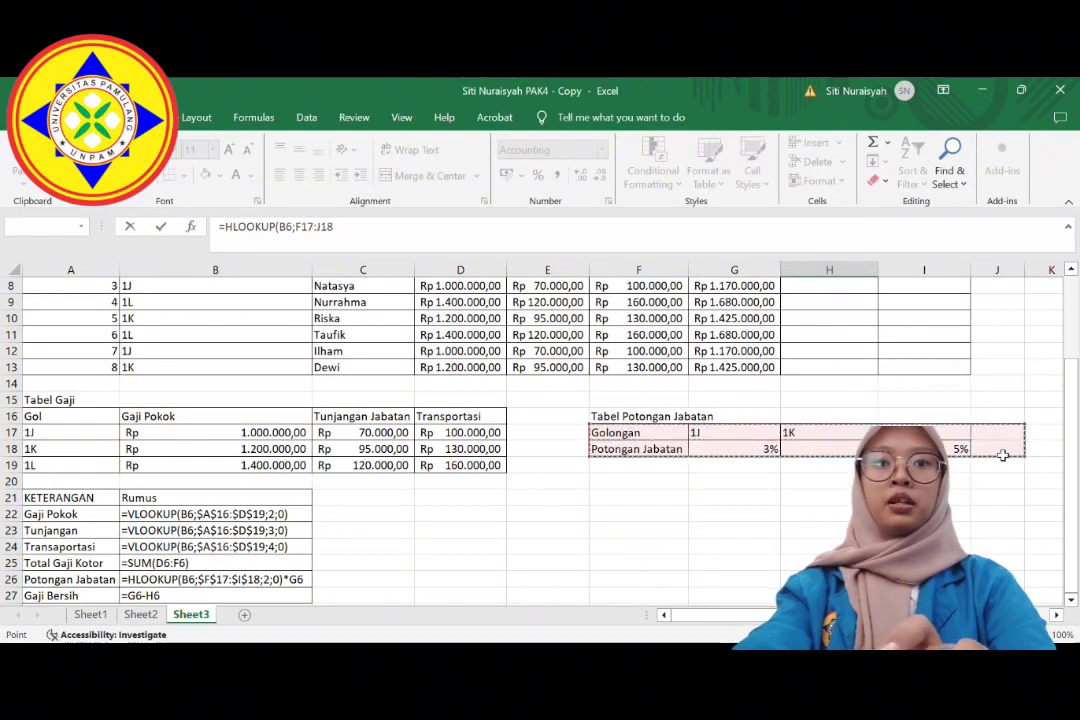
{"action": "left_click", "coordinate": [664, 436]}
{"action": "left_click_drag", "start_coordinate": [704, 442], "coordinate": [930, 449]}
{"action": "type", "text": "4"}
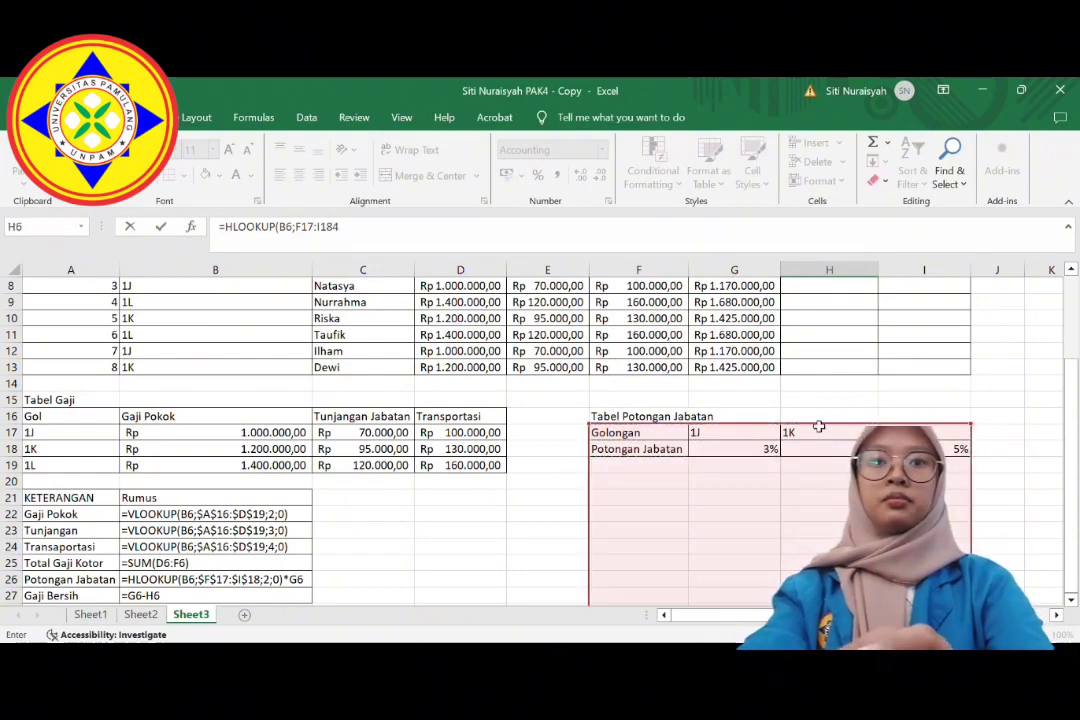
{"action": "scroll", "coordinate": [810, 424], "scroll_direction": "up", "scroll_amount": 3}
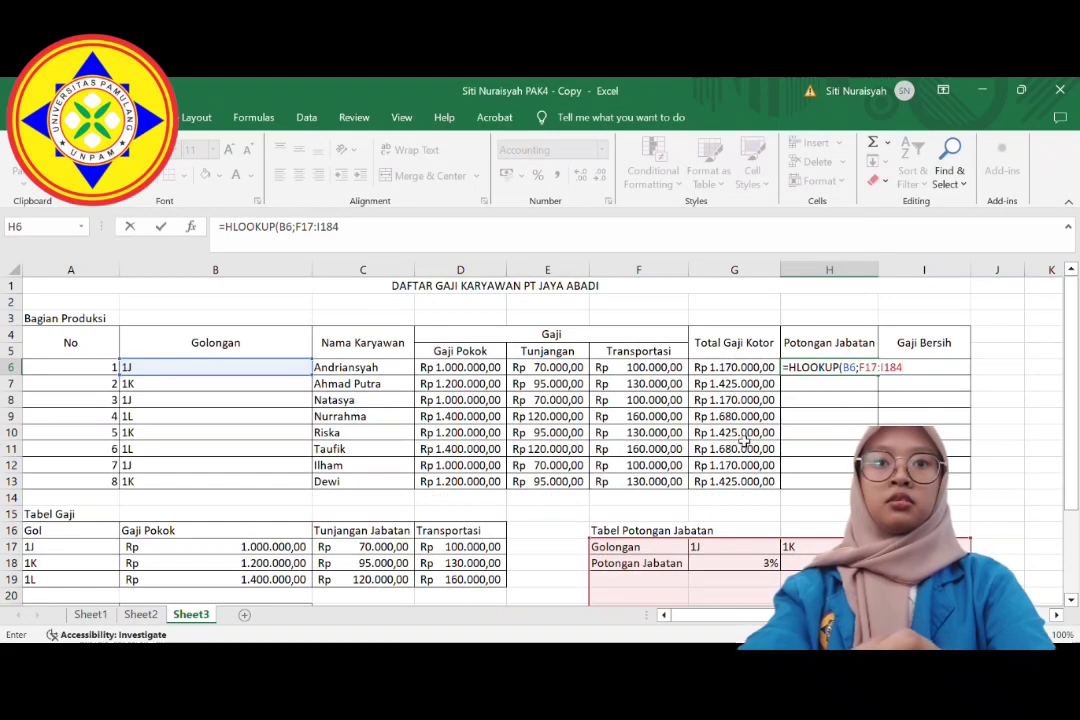
{"action": "scroll", "coordinate": [653, 517], "scroll_direction": "down", "scroll_amount": 2}
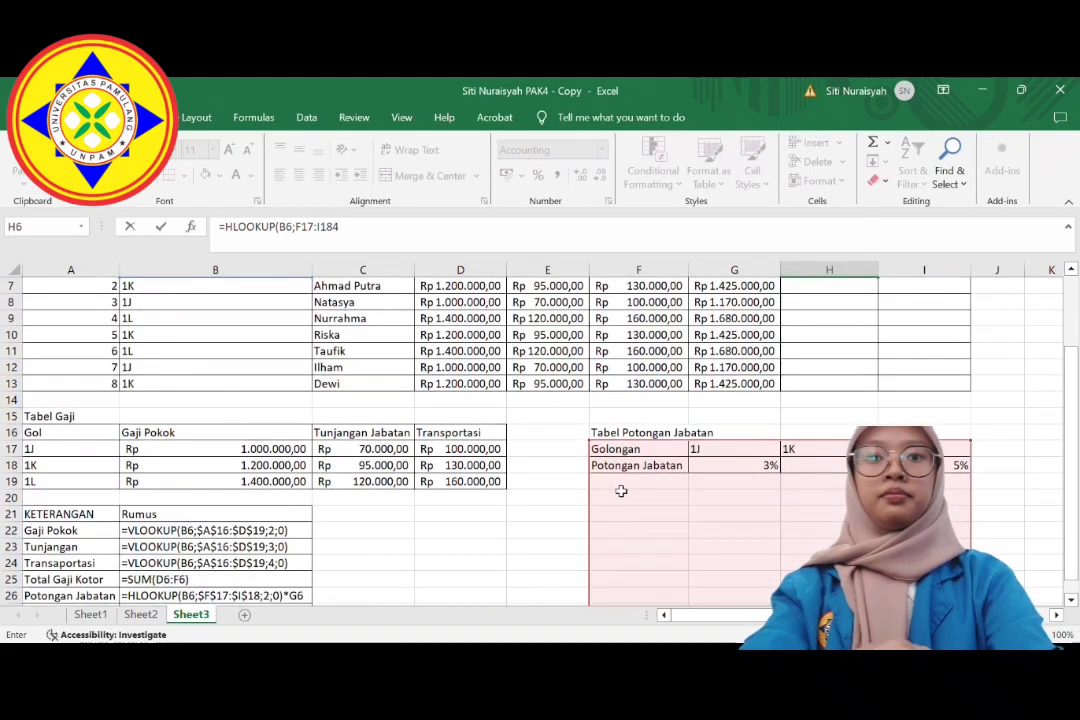
{"action": "left_click", "coordinate": [611, 455]}
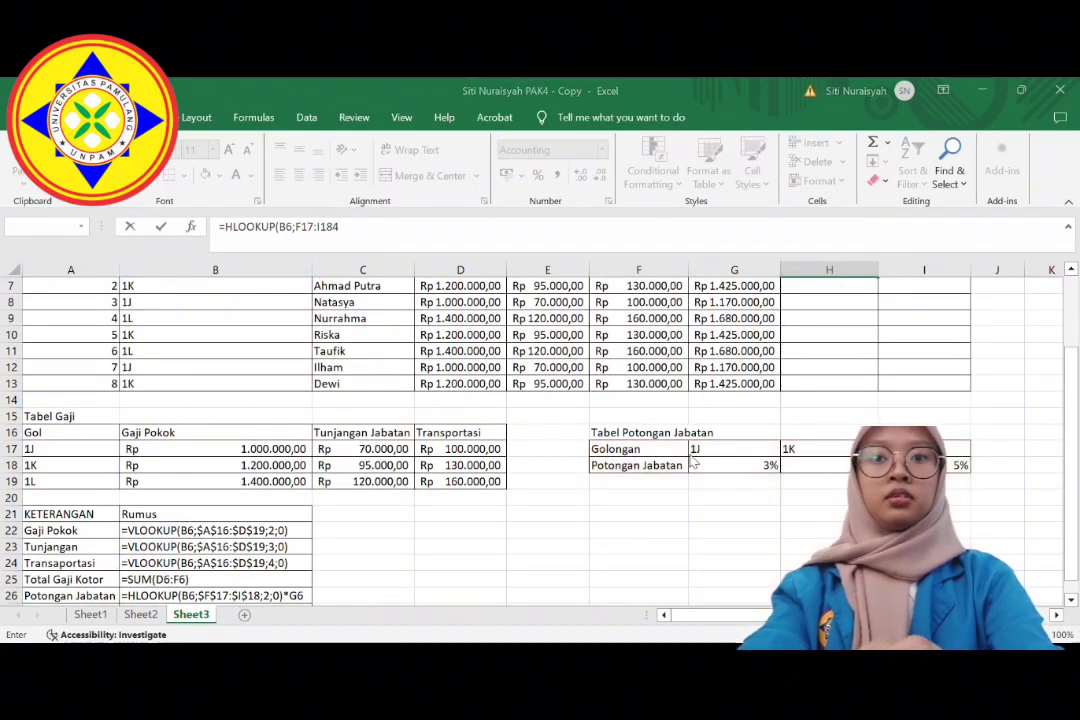
{"action": "left_click", "coordinate": [540, 415]}
{"action": "scroll", "coordinate": [544, 417], "scroll_direction": "up", "scroll_amount": 1}
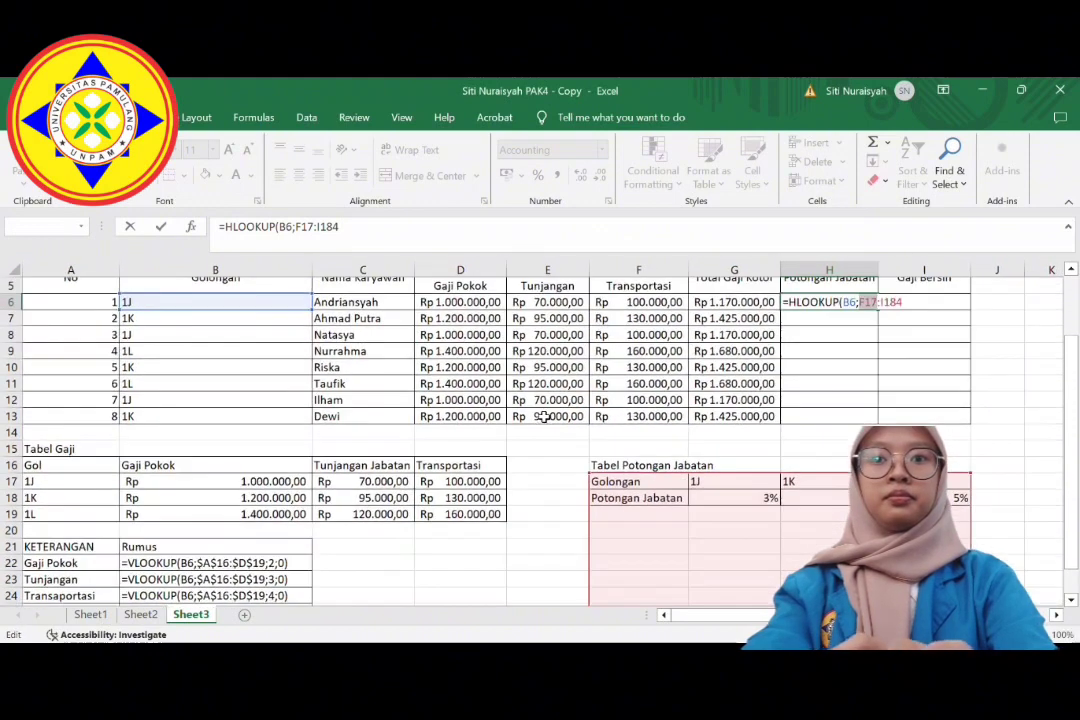
{"action": "left_click", "coordinate": [543, 417]}
{"action": "left_click", "coordinate": [580, 499]}
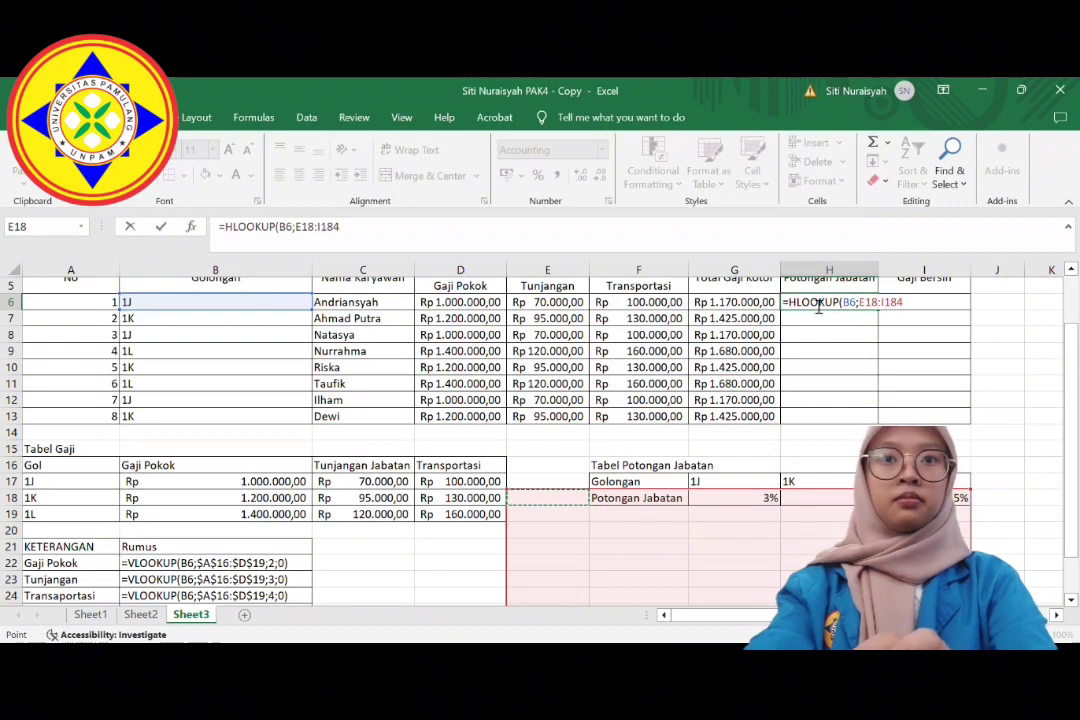
{"action": "left_click_drag", "start_coordinate": [787, 303], "coordinate": [911, 318]}
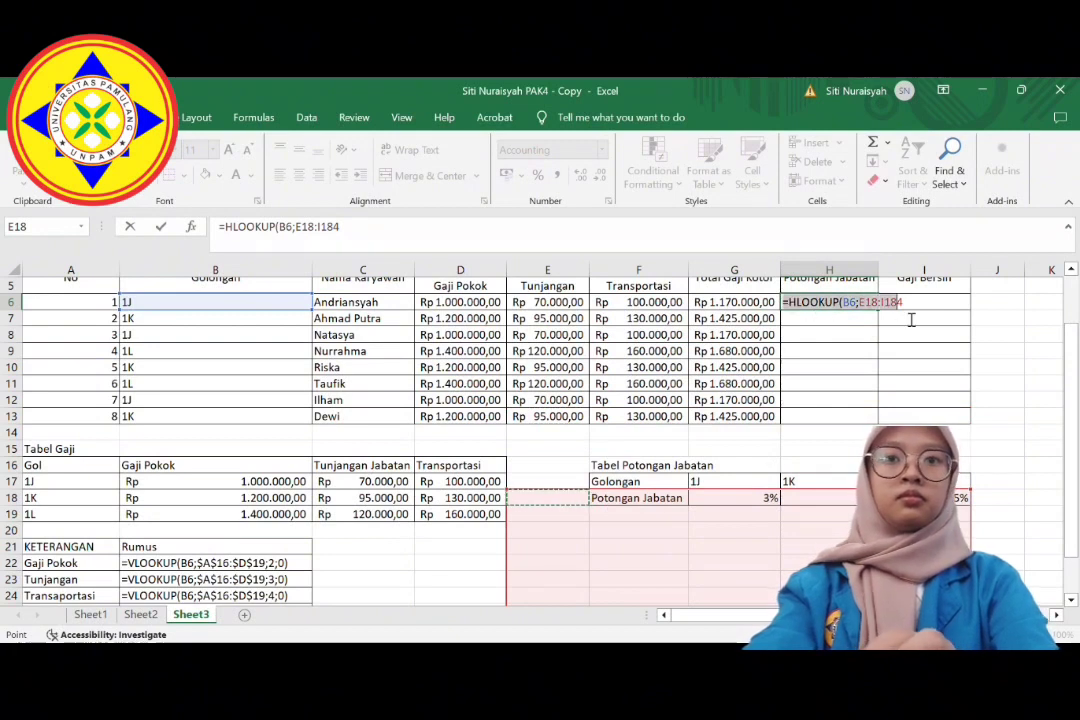
{"action": "key", "text": "BackSpace"}
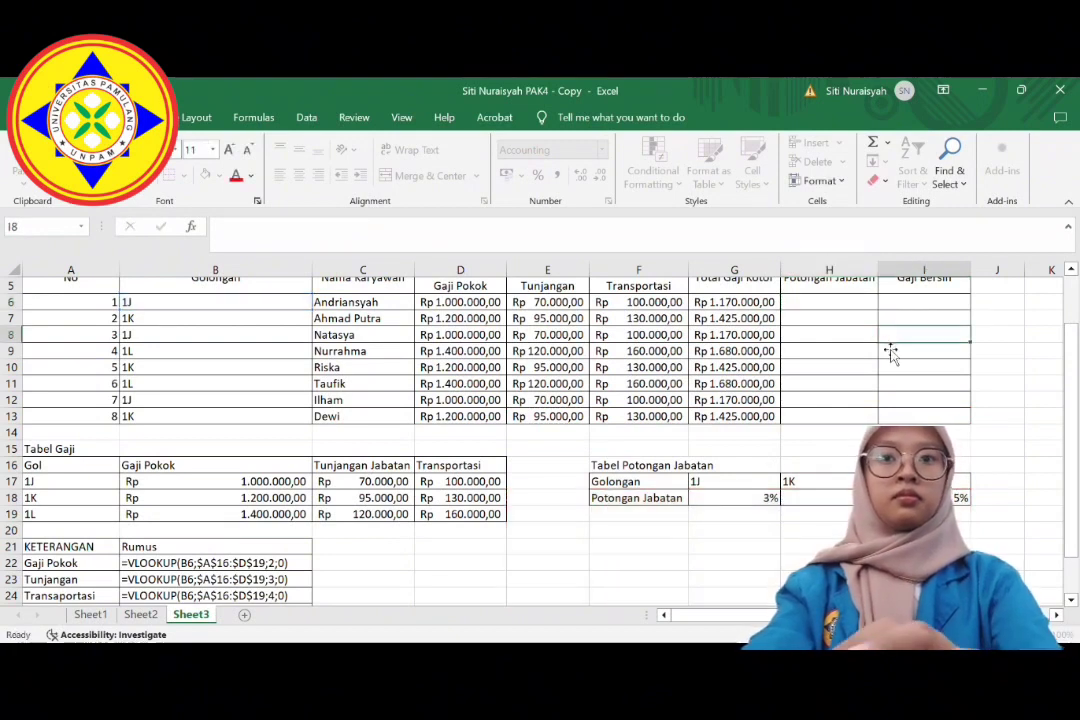
Enter the formula =HLOOKUP(B6;$F$17:$I$18;2;0)*G6 in cell H6 for Potongan Jabatan.
{"action": "left_click", "coordinate": [837, 305]}
{"action": "type", "text": "="}
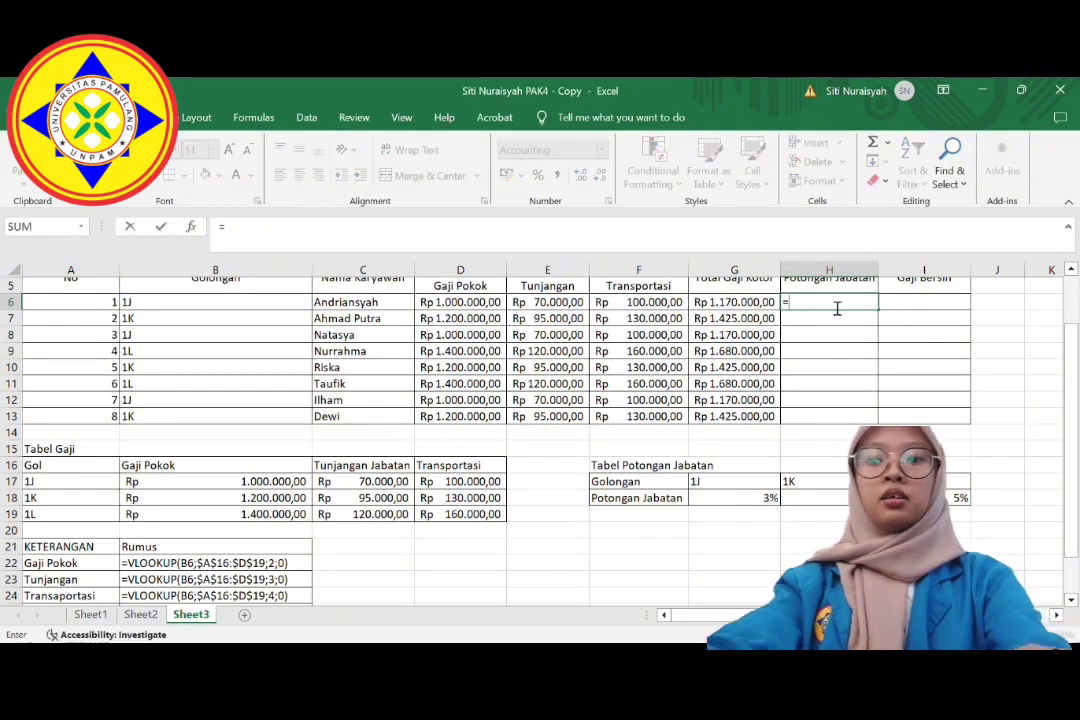
{"action": "type", "text": "HLOOKUP("}
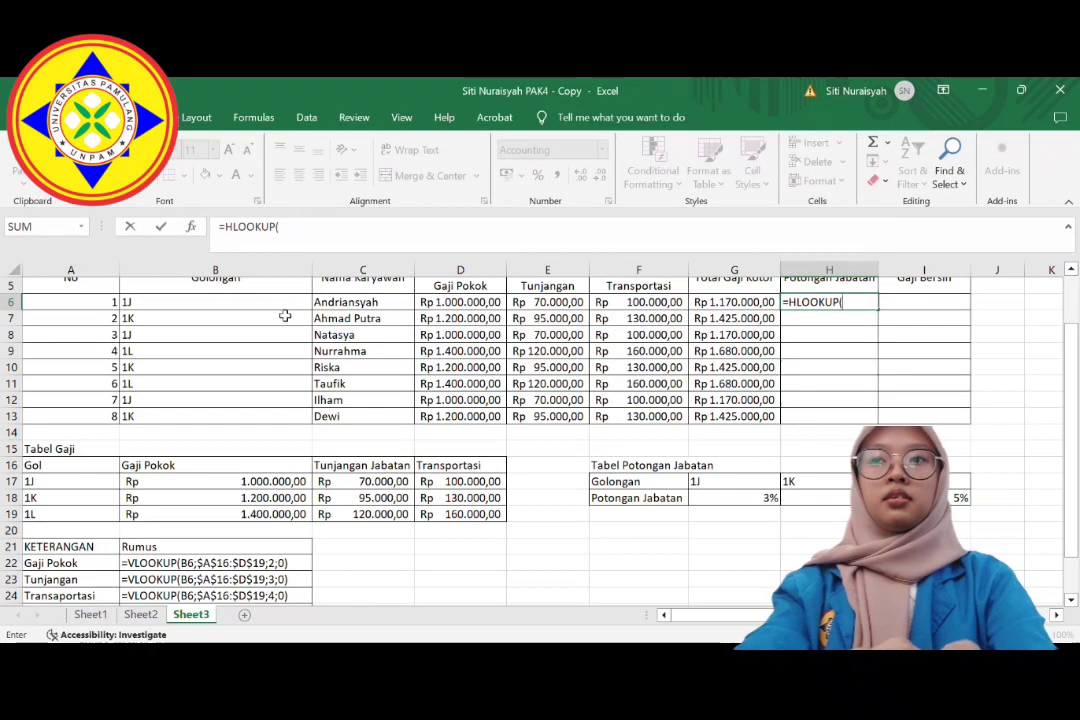
{"action": "left_click", "coordinate": [224, 302]}
{"action": "type", "text": ";"}
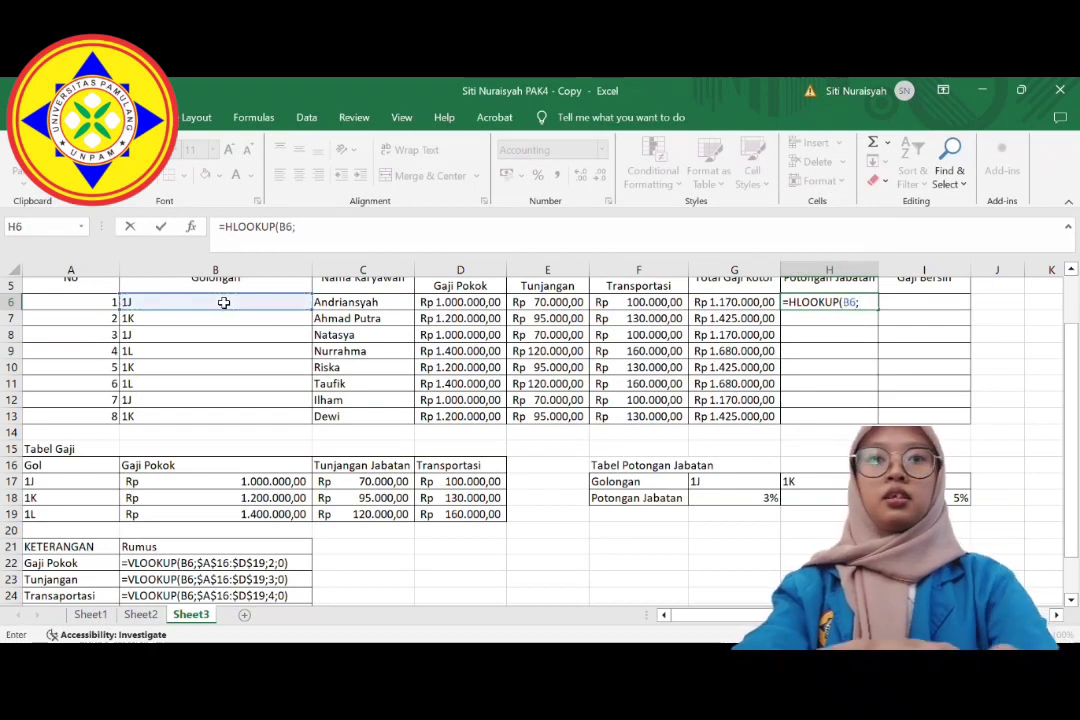
{"action": "left_click_drag", "start_coordinate": [617, 484], "coordinate": [924, 497]}
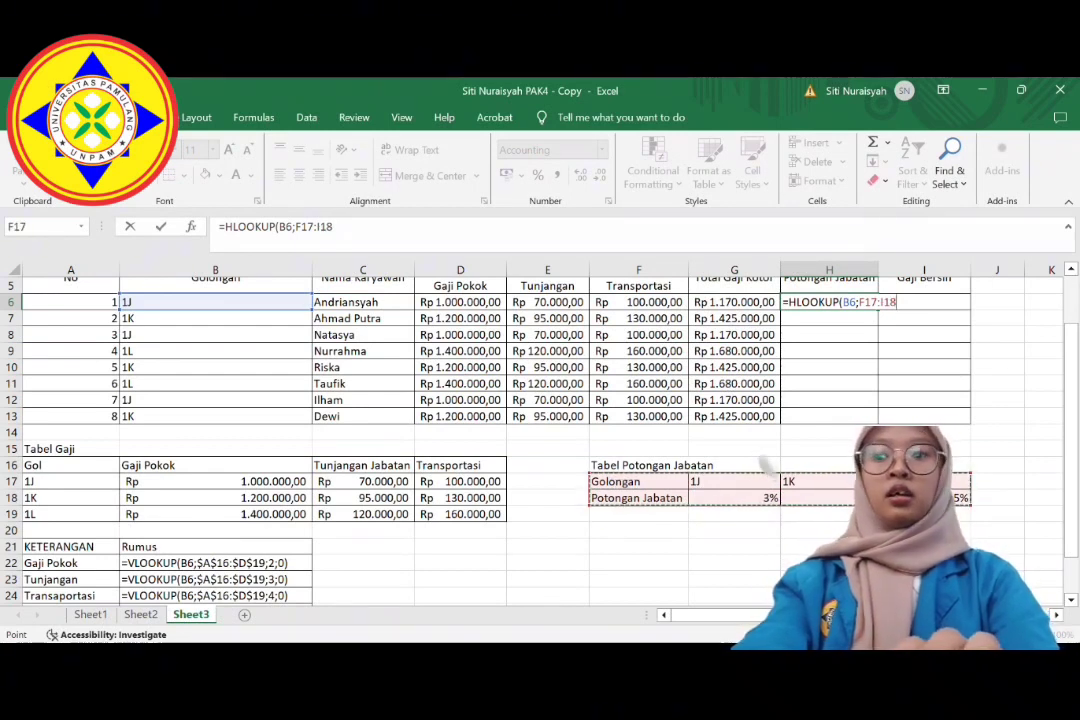
{"action": "key", "text": "F4"}
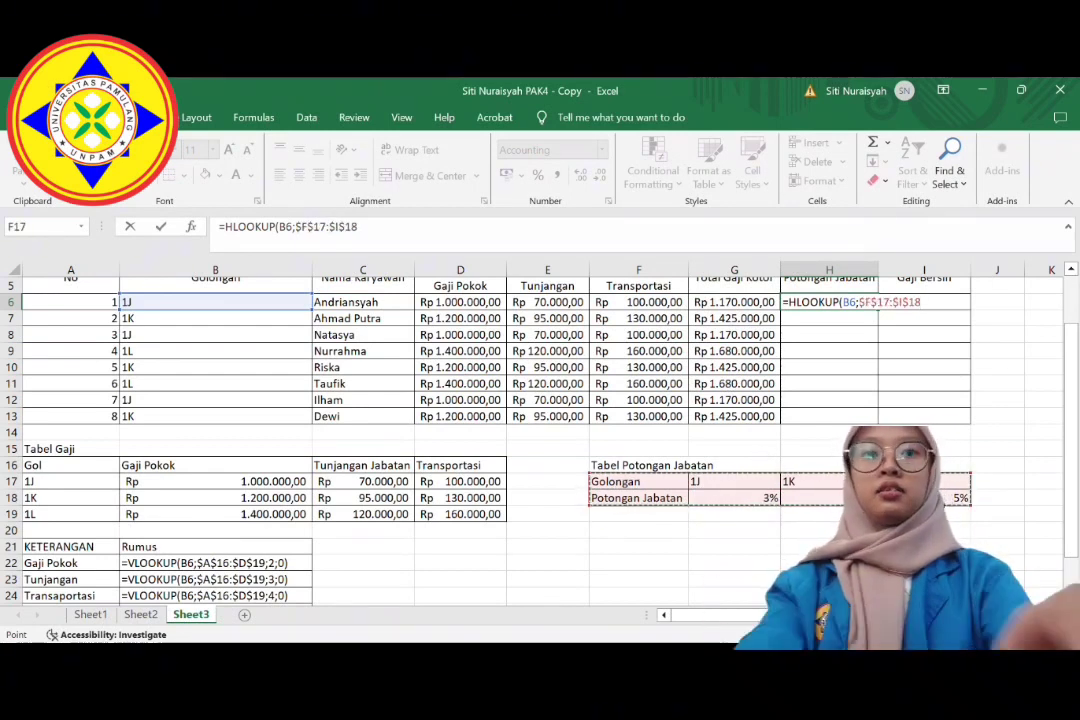
{"action": "type", "text": ";2;0"}
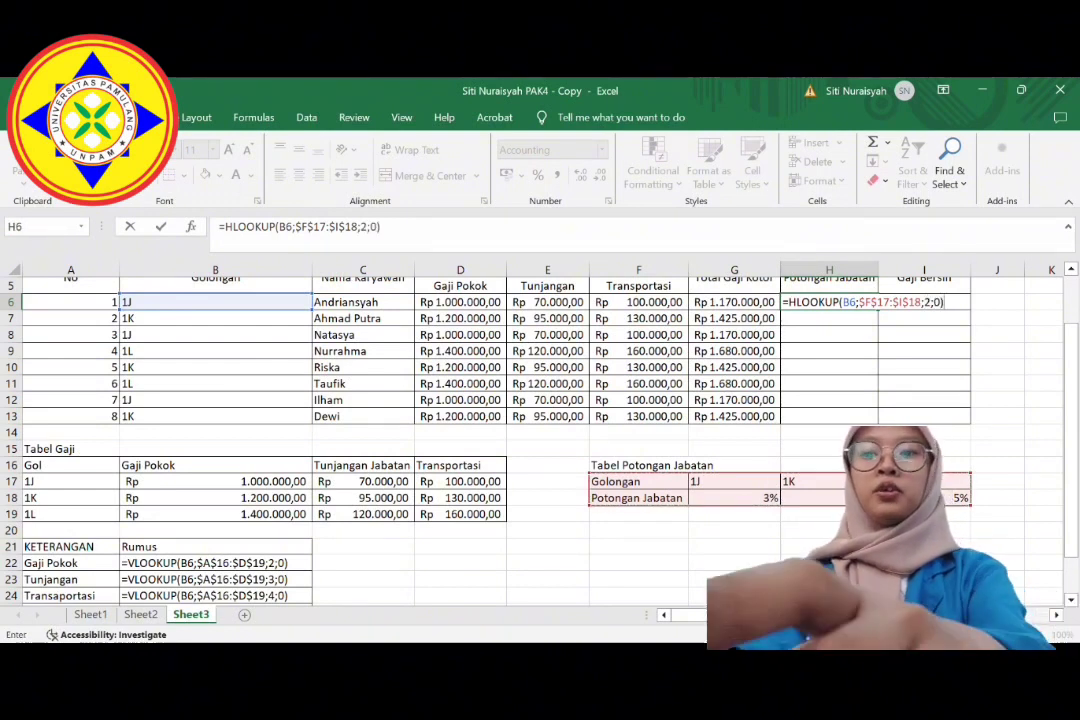
{"action": "type", "text": ")*"}
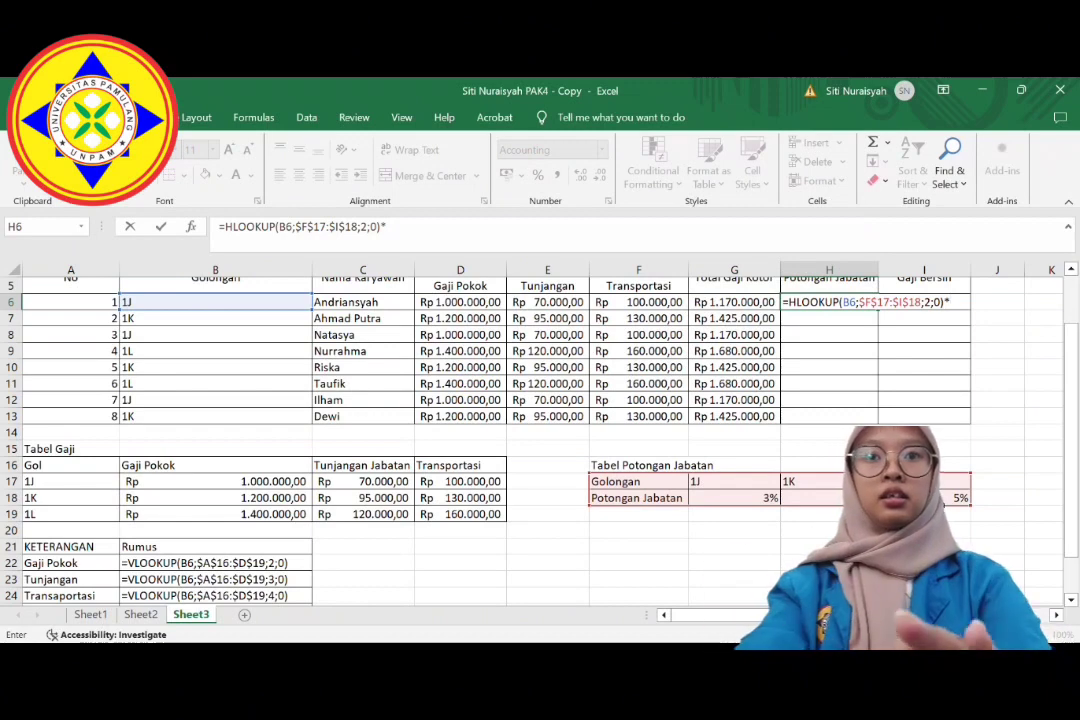
{"action": "left_click", "coordinate": [730, 302]}
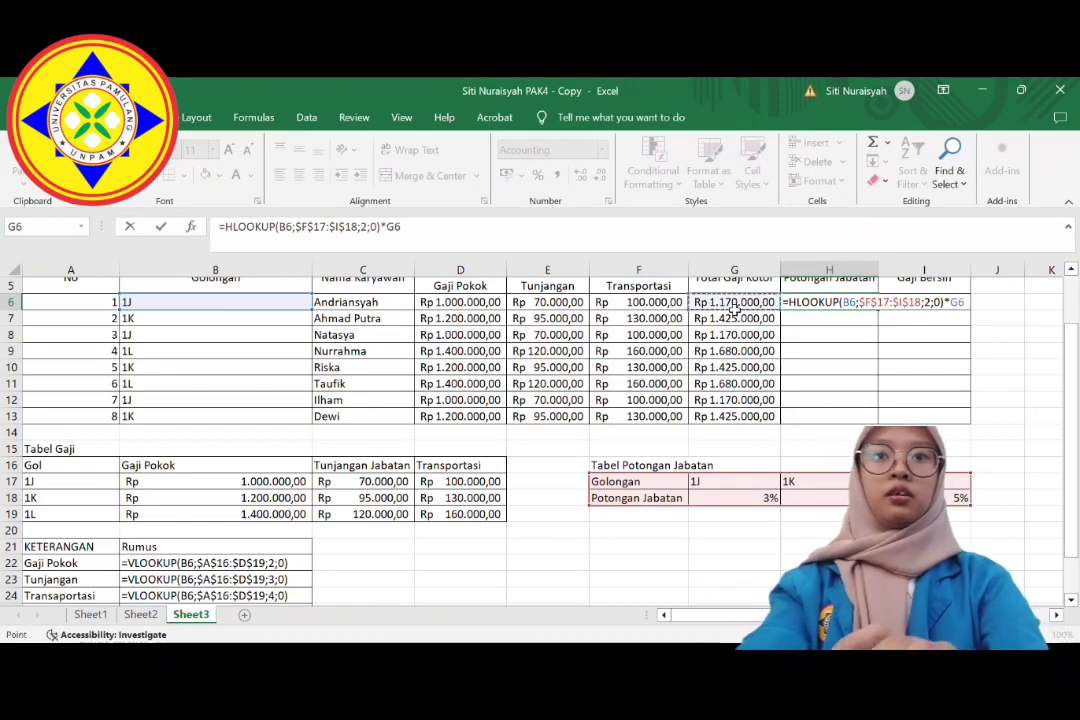
{"action": "scroll", "coordinate": [734, 311], "scroll_direction": "up", "scroll_amount": 1}
{"action": "key", "text": "Return"}
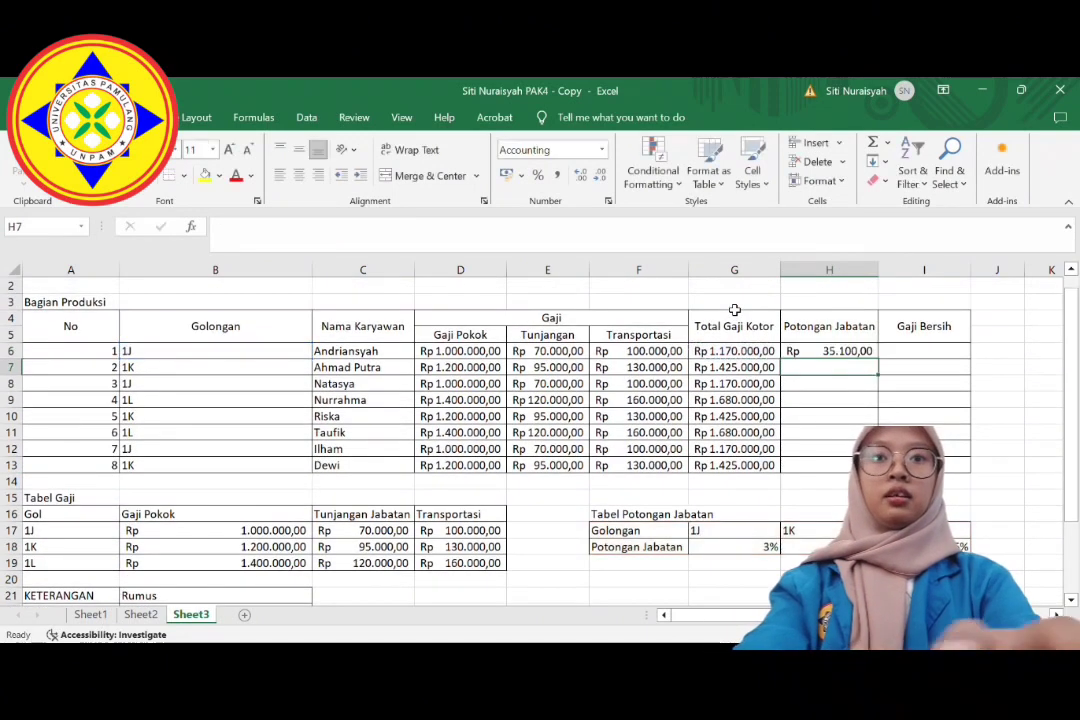
Fill the Potongan Jabatan formula from H6 down through H13.
{"action": "left_click", "coordinate": [866, 352]}
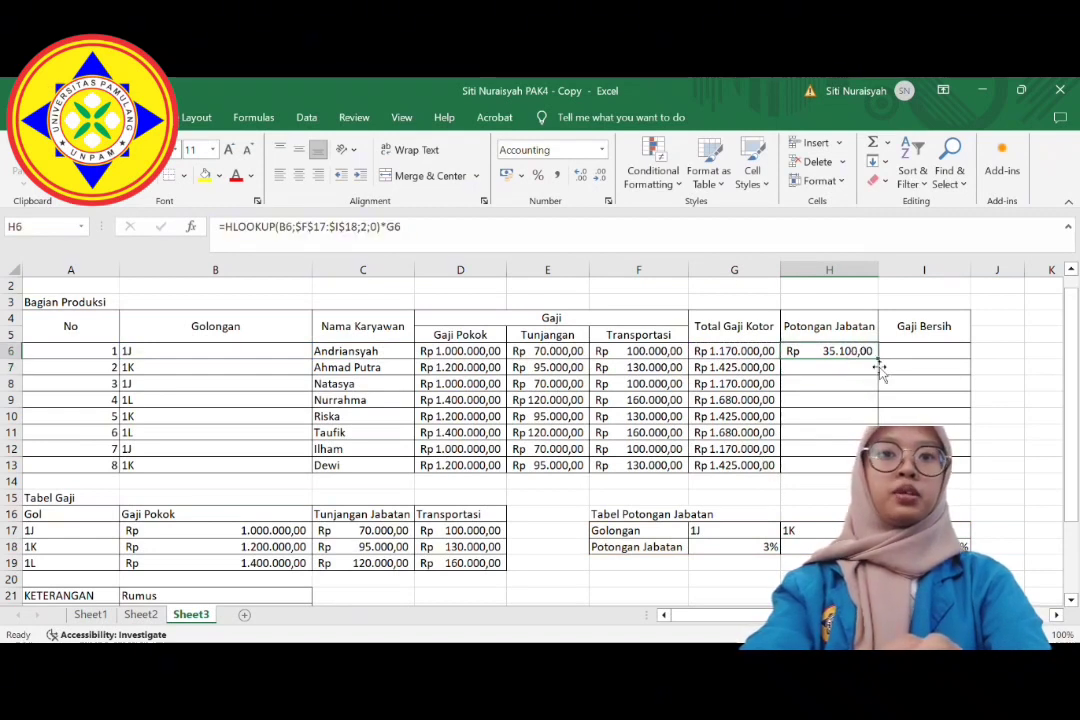
{"action": "double_click", "coordinate": [884, 366]}
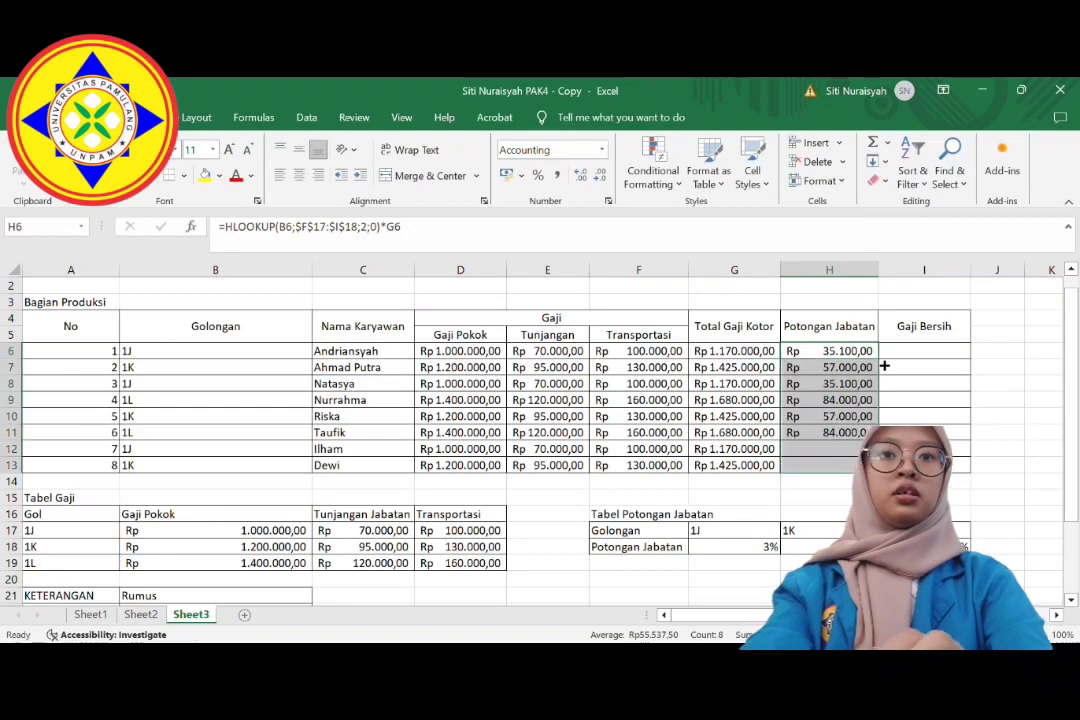
{"action": "scroll", "coordinate": [860, 385], "scroll_direction": "down", "scroll_amount": 1}
{"action": "left_click", "coordinate": [848, 397]}
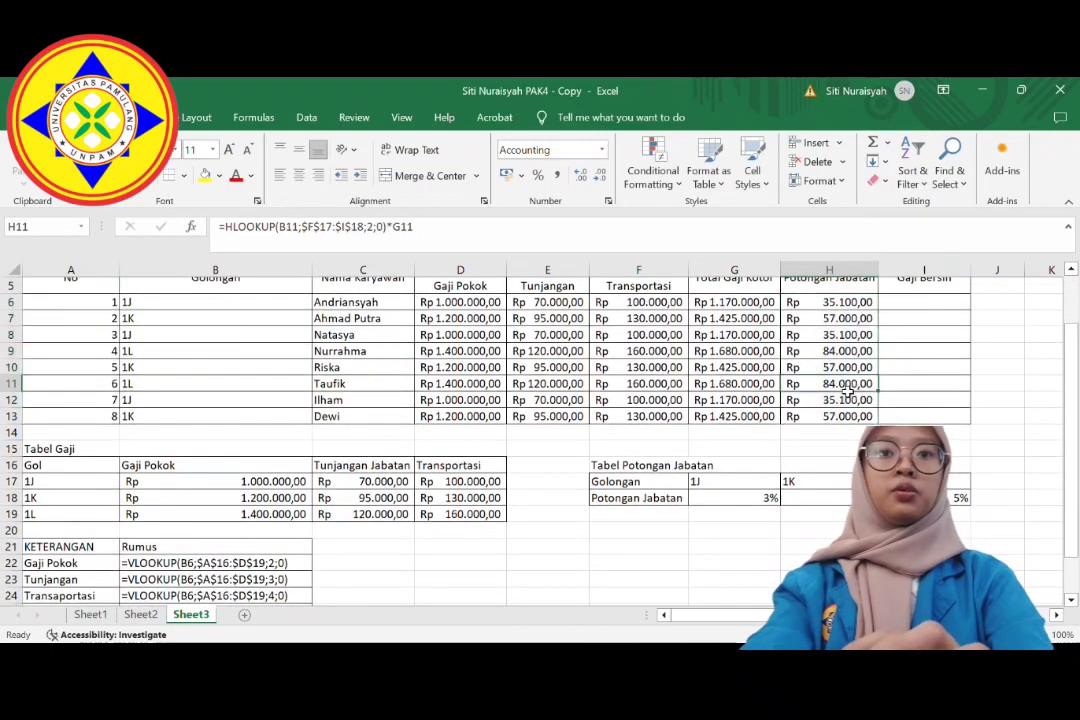
Enter the formula =G6-H6 in cell I6 for Gaji Bersih and fill it down through I13.
{"action": "scroll", "coordinate": [848, 393], "scroll_direction": "up", "scroll_amount": 1}
{"action": "left_click", "coordinate": [918, 353]}
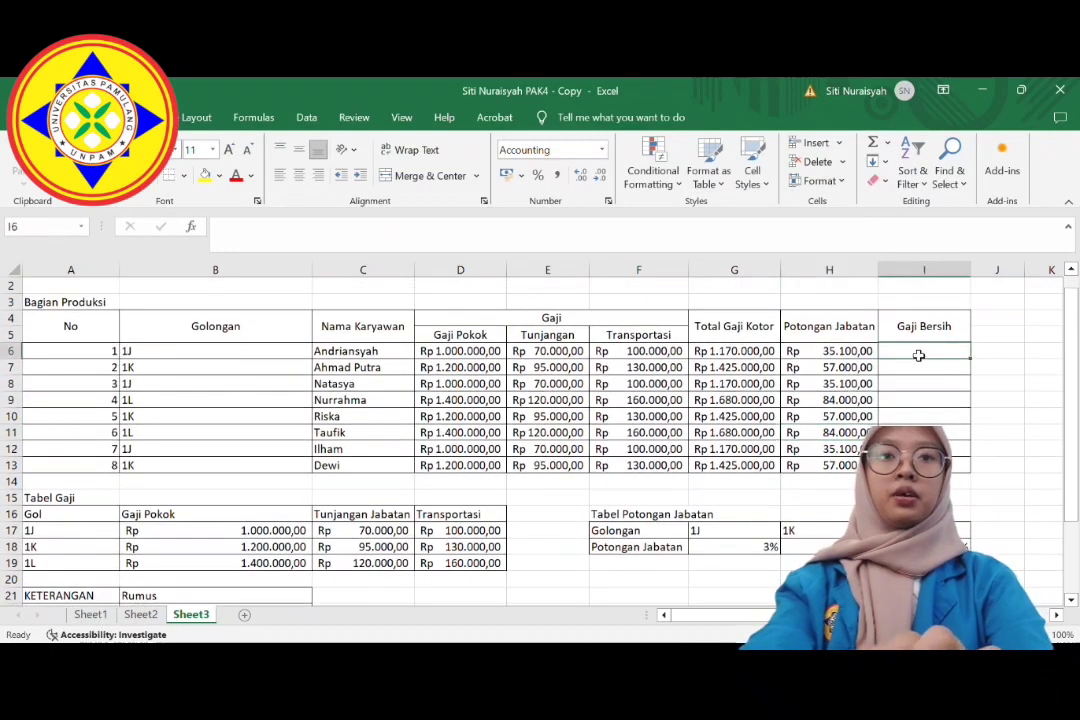
{"action": "type", "text": "="}
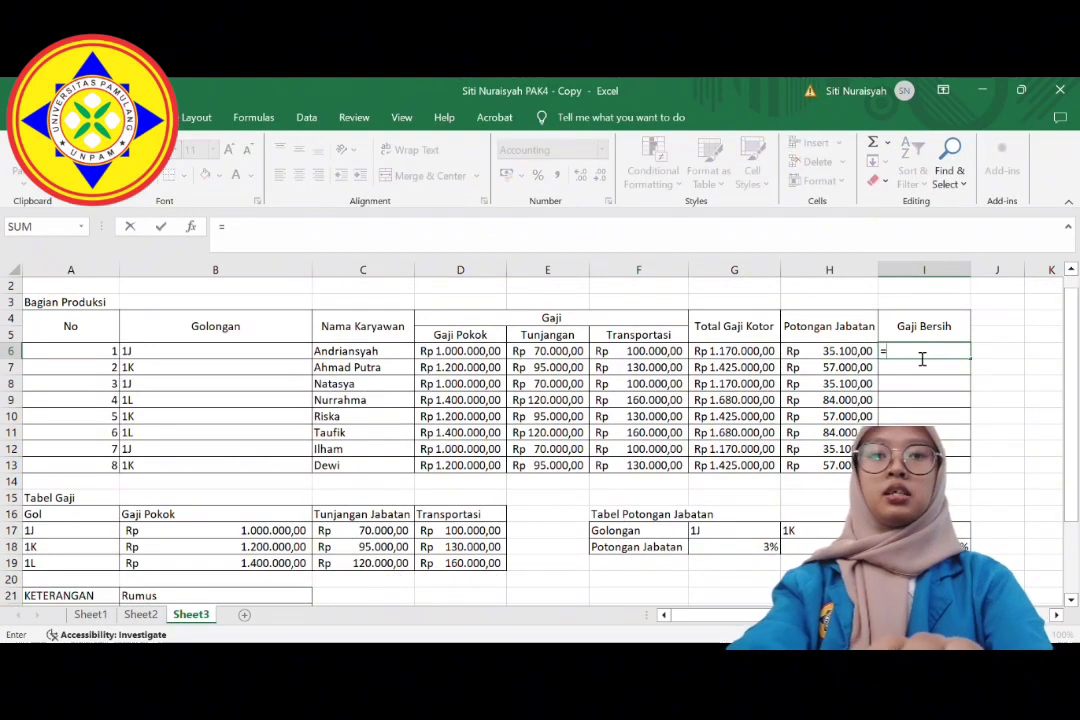
{"action": "left_click", "coordinate": [716, 356]}
{"action": "type", "text": "-"}
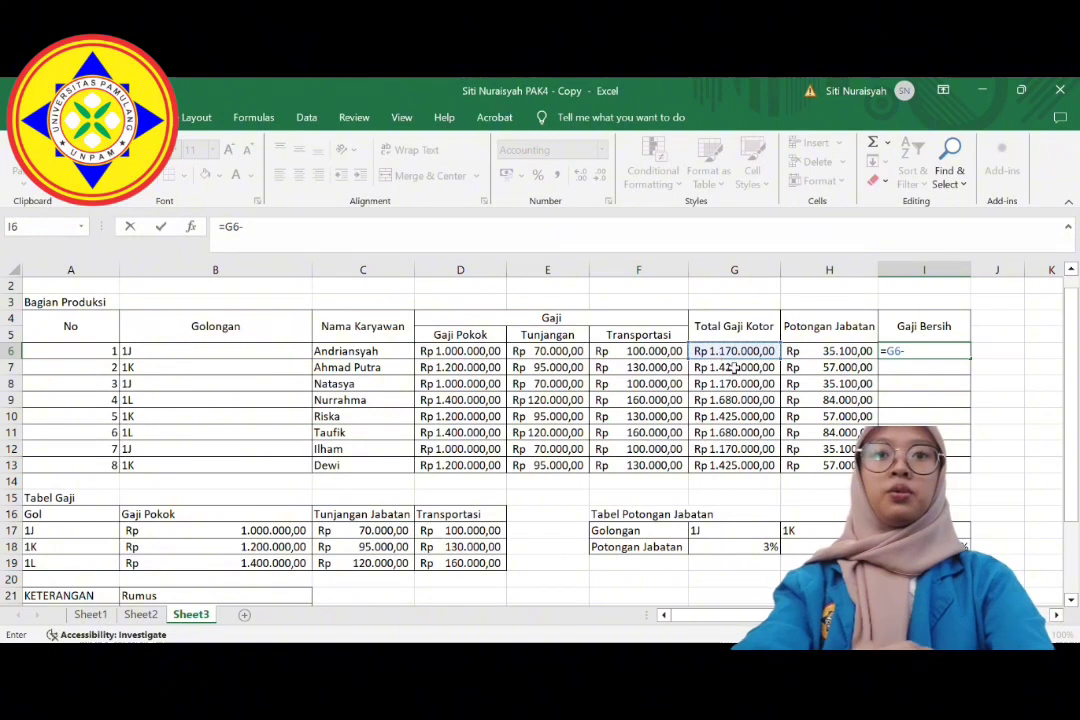
{"action": "left_click", "coordinate": [812, 356]}
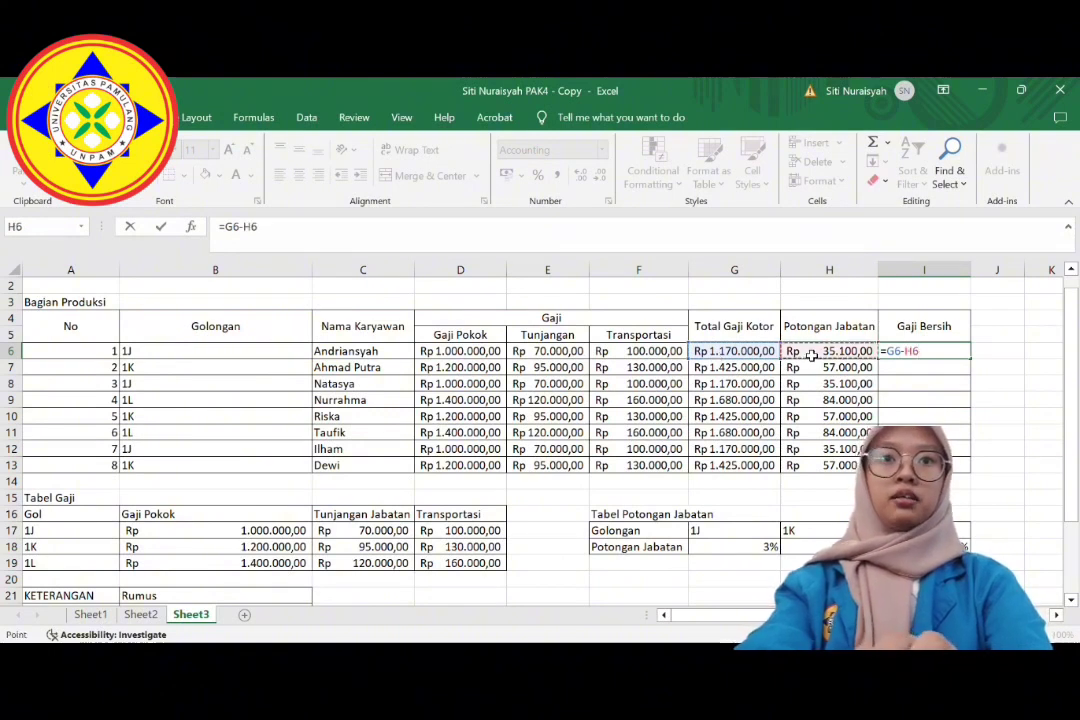
{"action": "key", "text": "Return"}
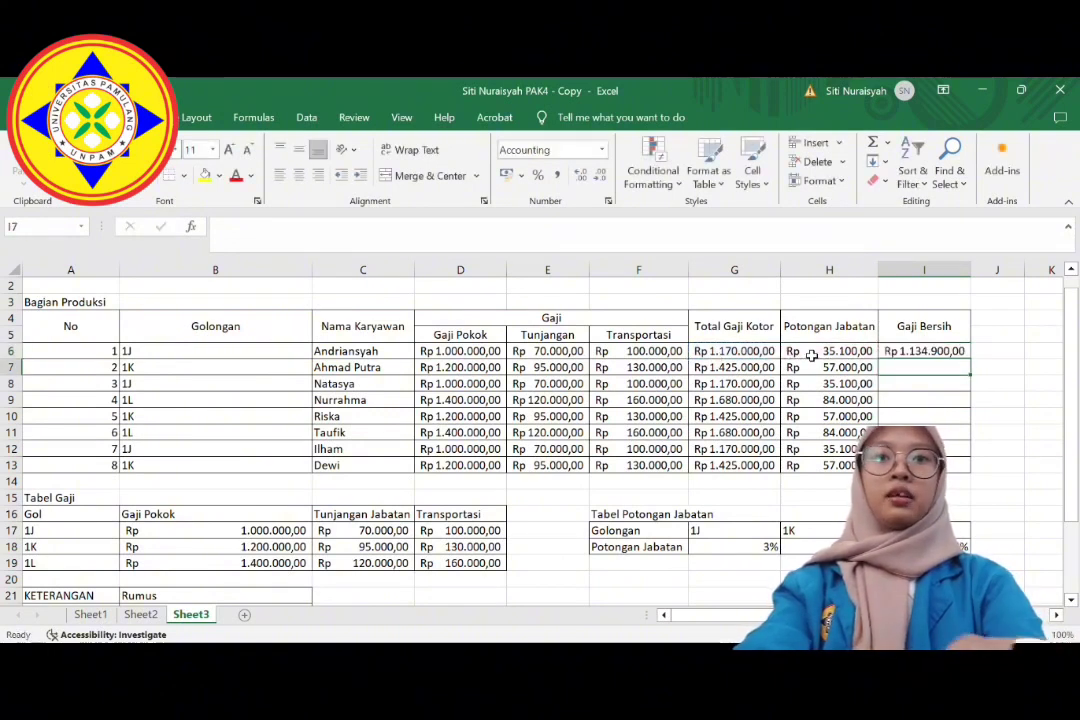
{"action": "left_click", "coordinate": [932, 352]}
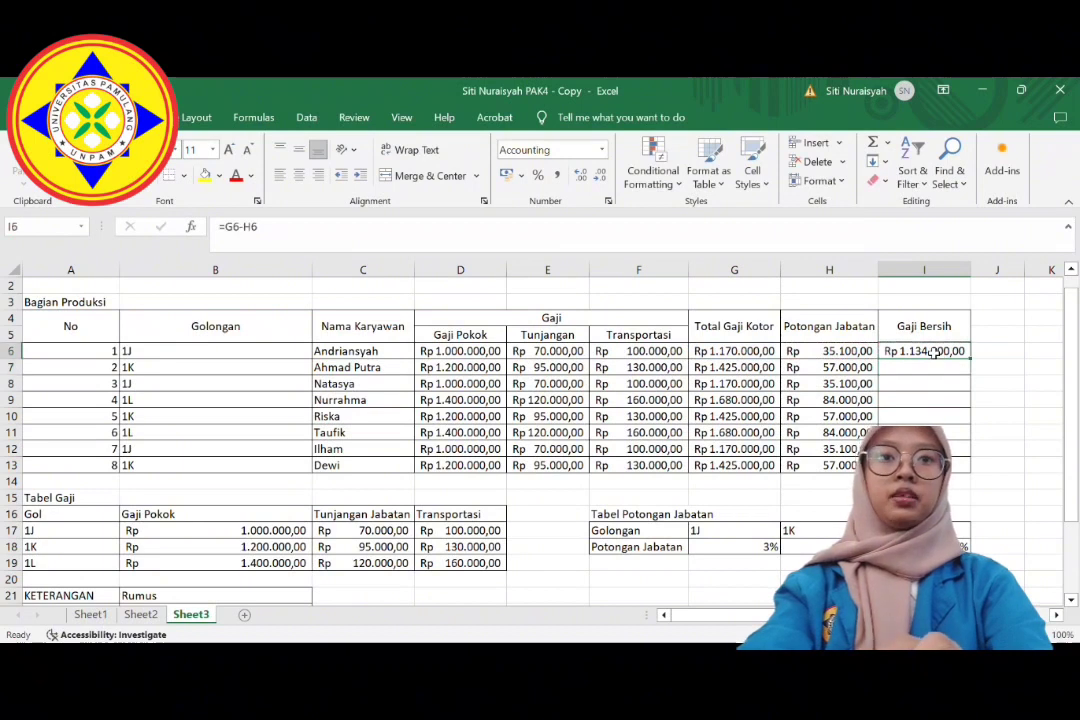
{"action": "left_click_drag", "start_coordinate": [971, 358], "coordinate": [975, 406]}
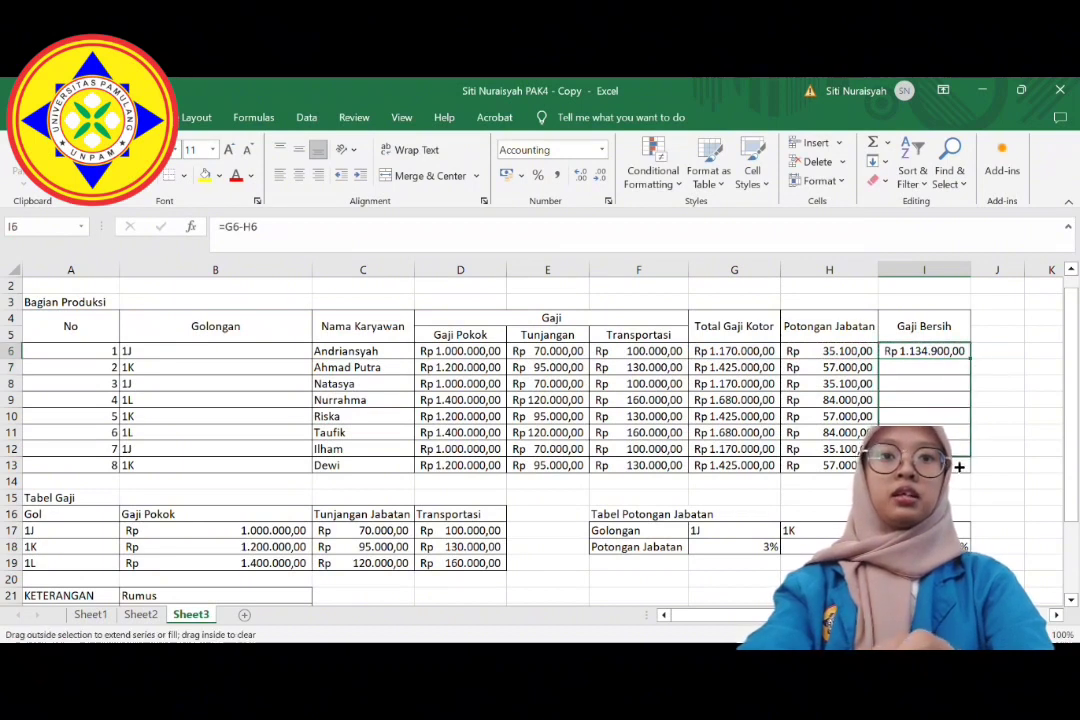
{"action": "left_click_drag", "start_coordinate": [953, 482], "coordinate": [953, 480]}
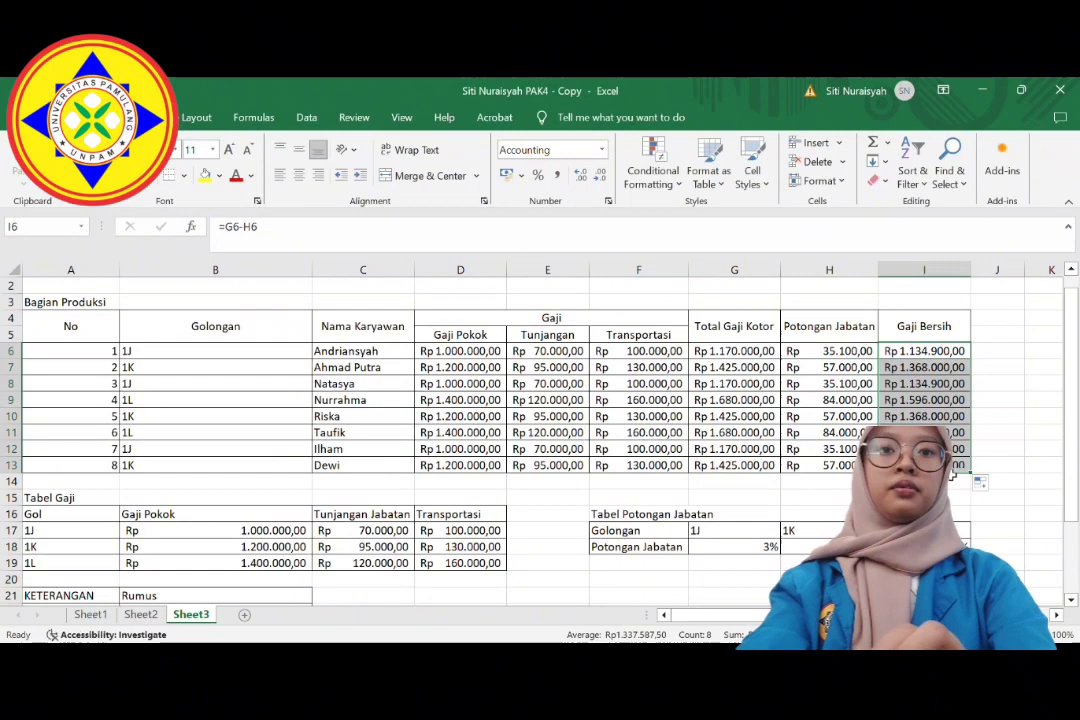
{"action": "scroll", "coordinate": [776, 426], "scroll_direction": "down", "scroll_amount": 4}
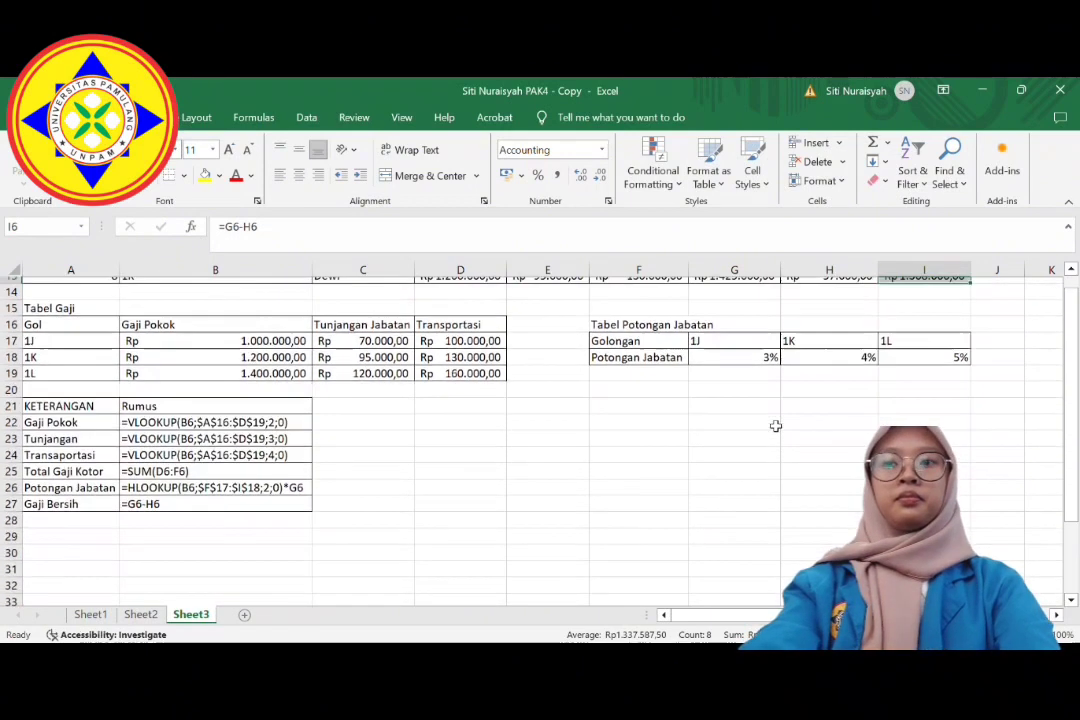
{"action": "scroll", "coordinate": [776, 426], "scroll_direction": "up", "scroll_amount": 5}
{"action": "left_click", "coordinate": [619, 437]}
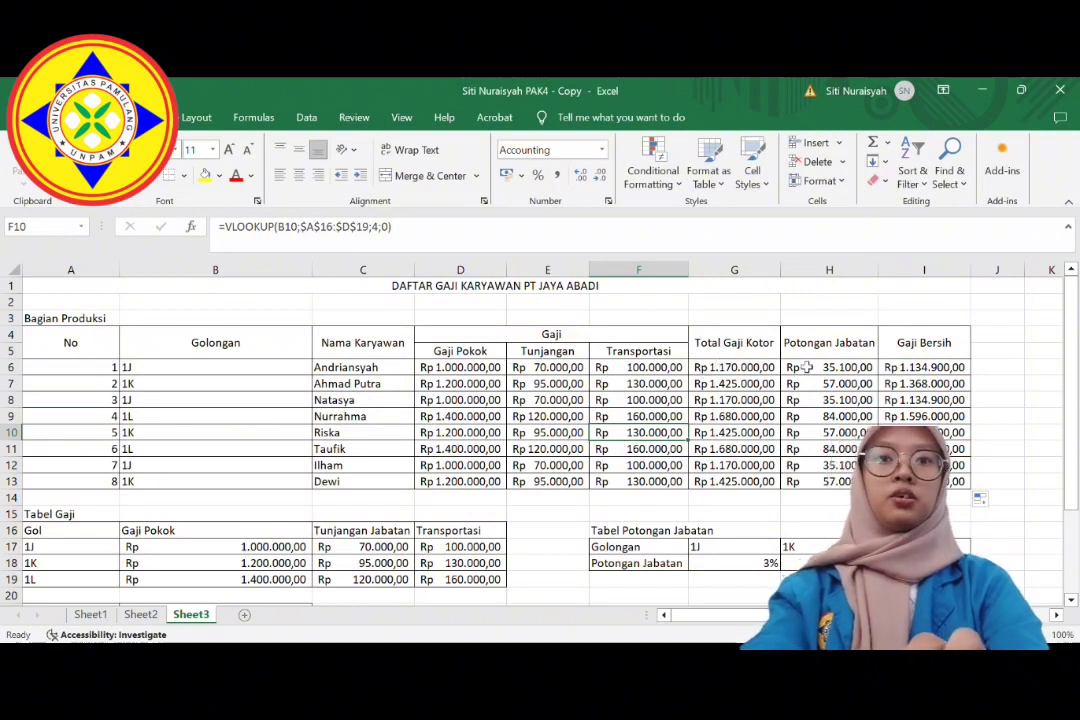
{"action": "left_click", "coordinate": [924, 400]}
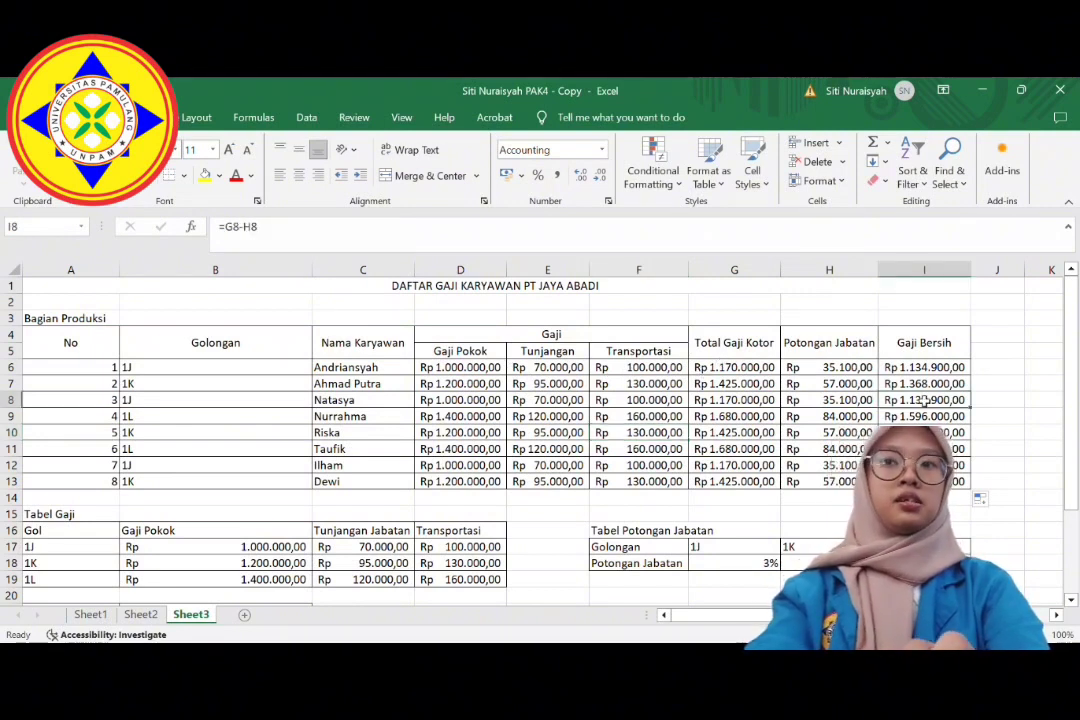